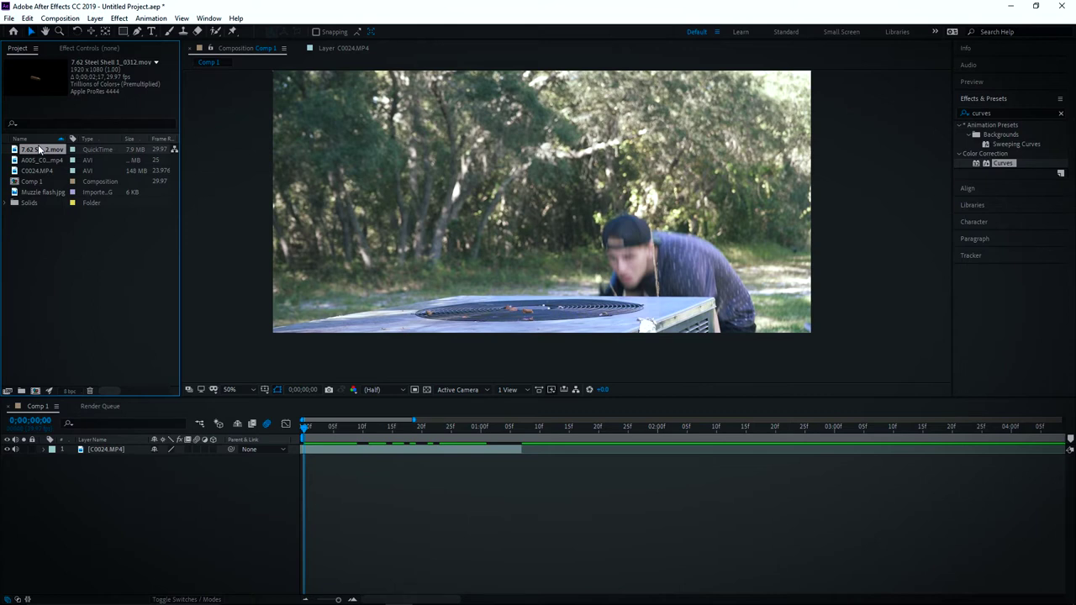
Step: Add Muzzle flash.jpg to Comp 1 above the C0024.MP4 layer and set its blending mode to Screen
mouse_move(305, 428)
left_mouse_down()
mouse_move(430, 423)
mouse_move(214, 432)
mouse_move(474, 402)
mouse_move(320, 394)
mouse_move(337, 427)
mouse_move(431, 422)
mouse_move(294, 416)
left_mouse_up()
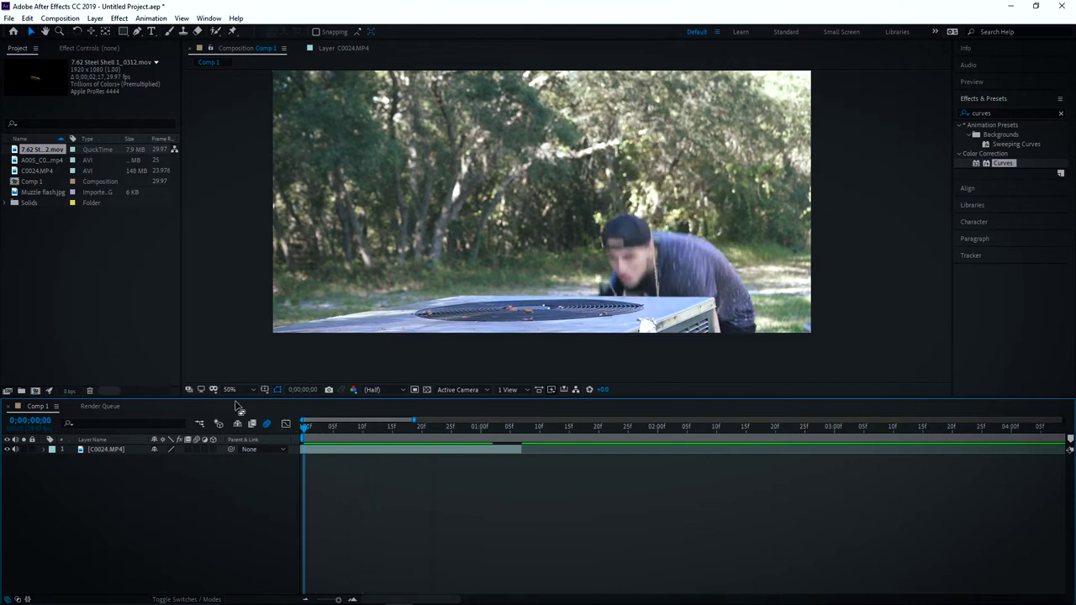
left_click(50, 192)
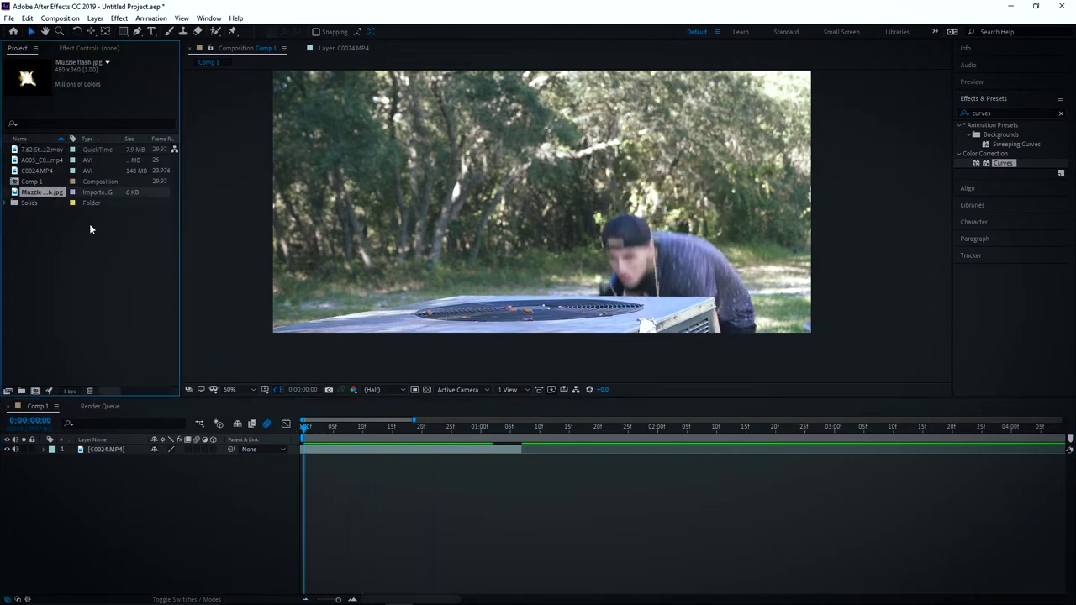
left_click_drag(51, 193, 103, 442)
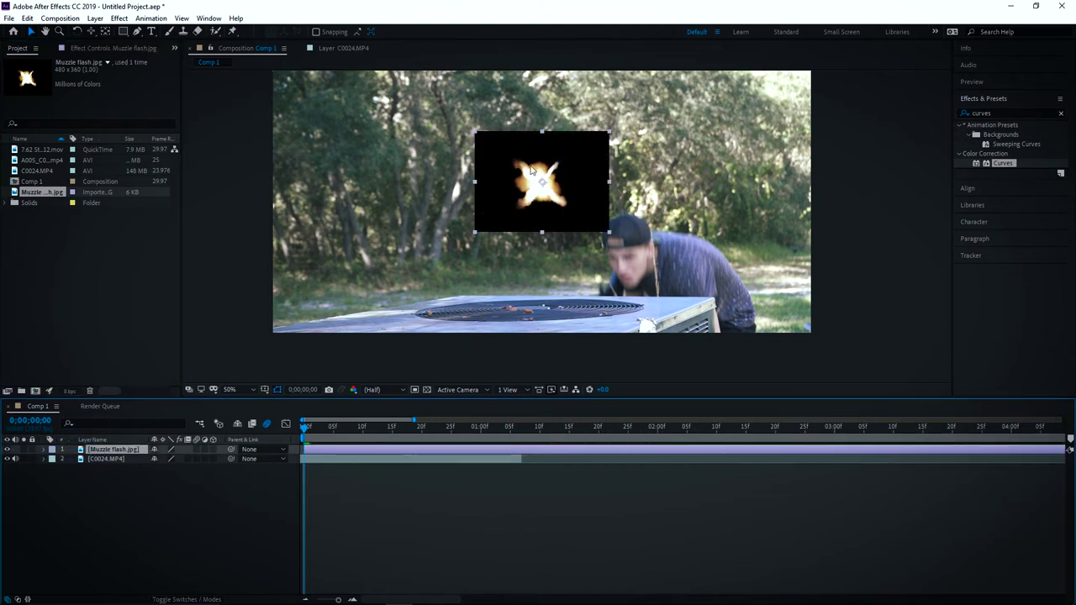
right_click(126, 451)
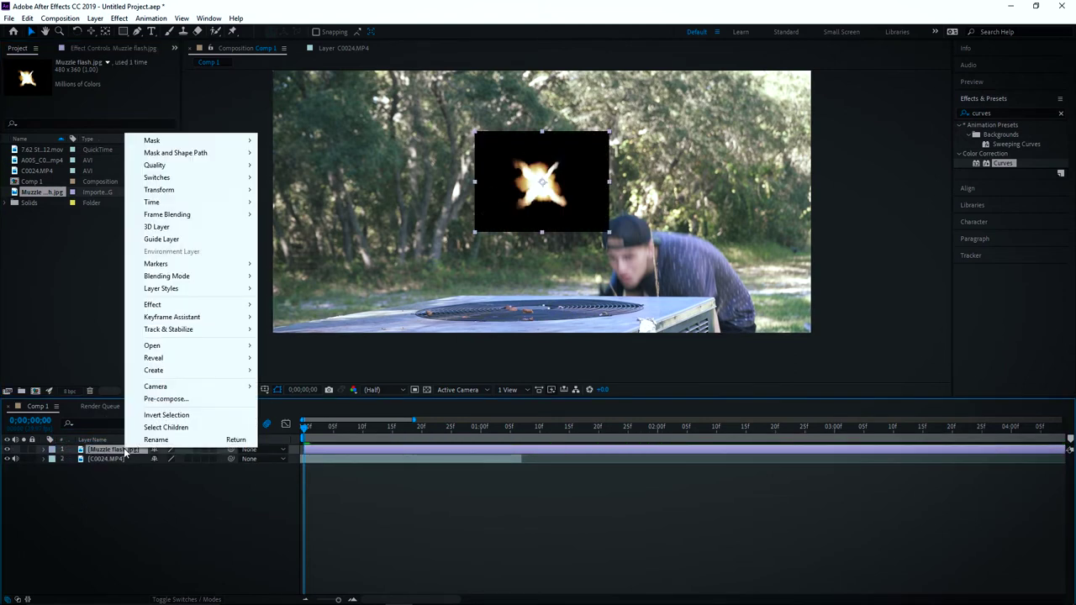
mouse_move(229, 279)
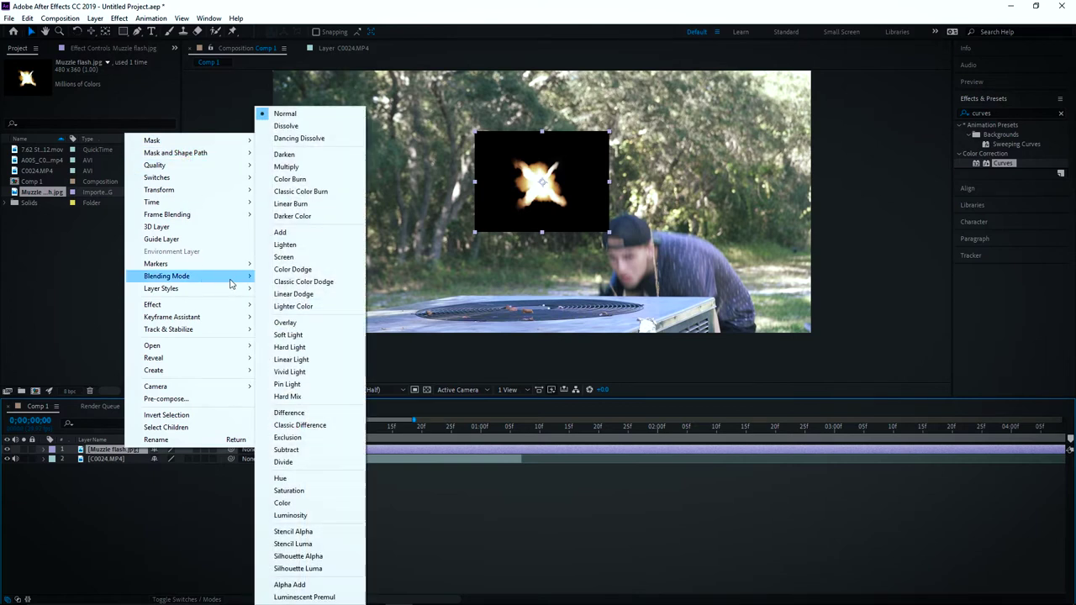
left_click(284, 258)
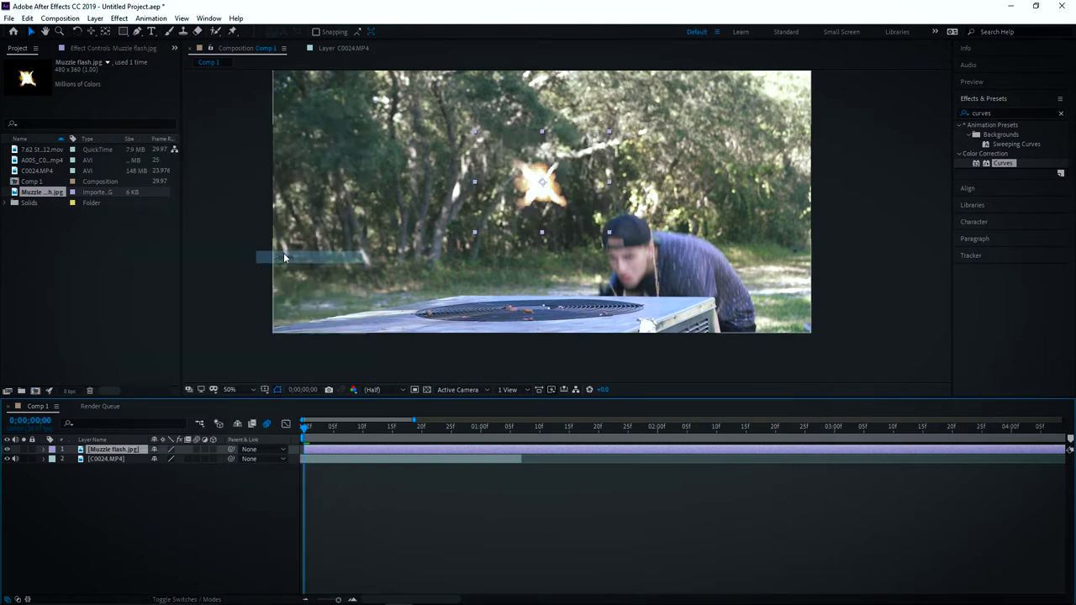
Step: Try the Lighten and Add blending modes on the muzzle flash layer, and return it to Screen
right_click(125, 451)
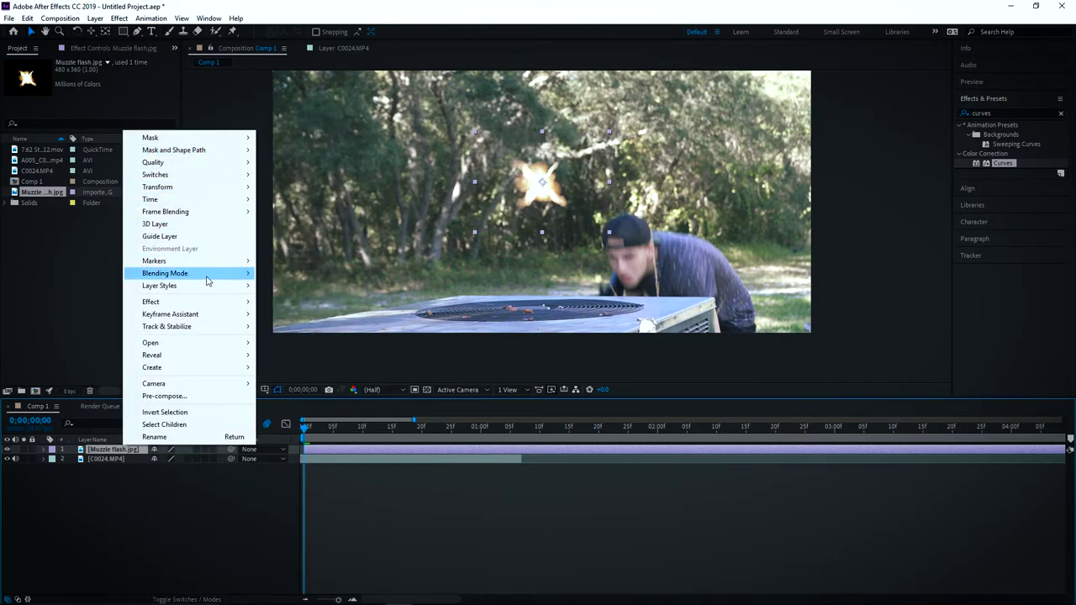
mouse_move(207, 279)
left_click(299, 243)
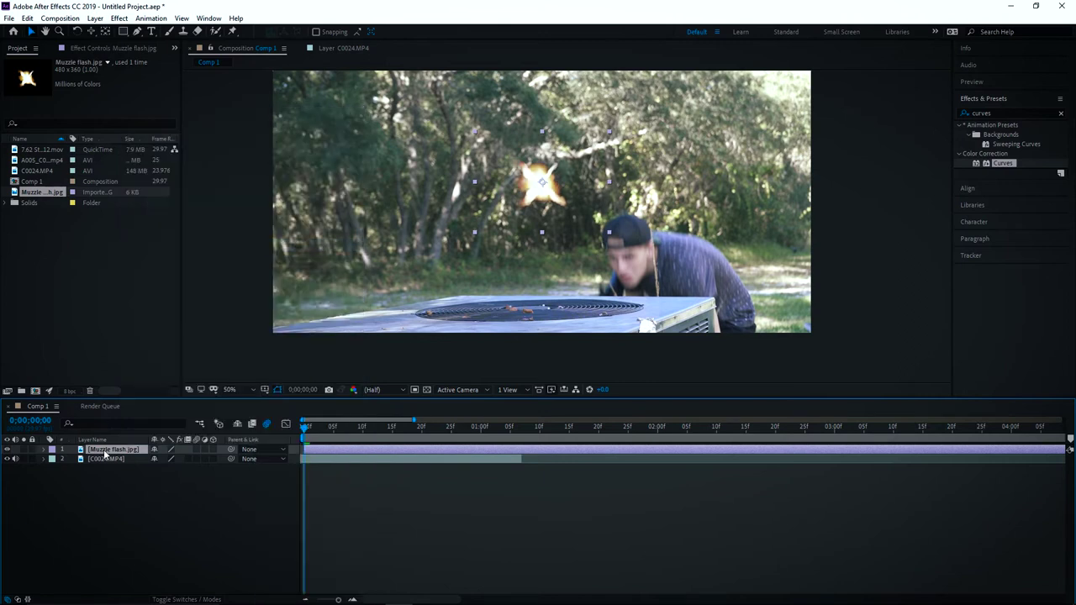
right_click(104, 452)
mouse_move(191, 280)
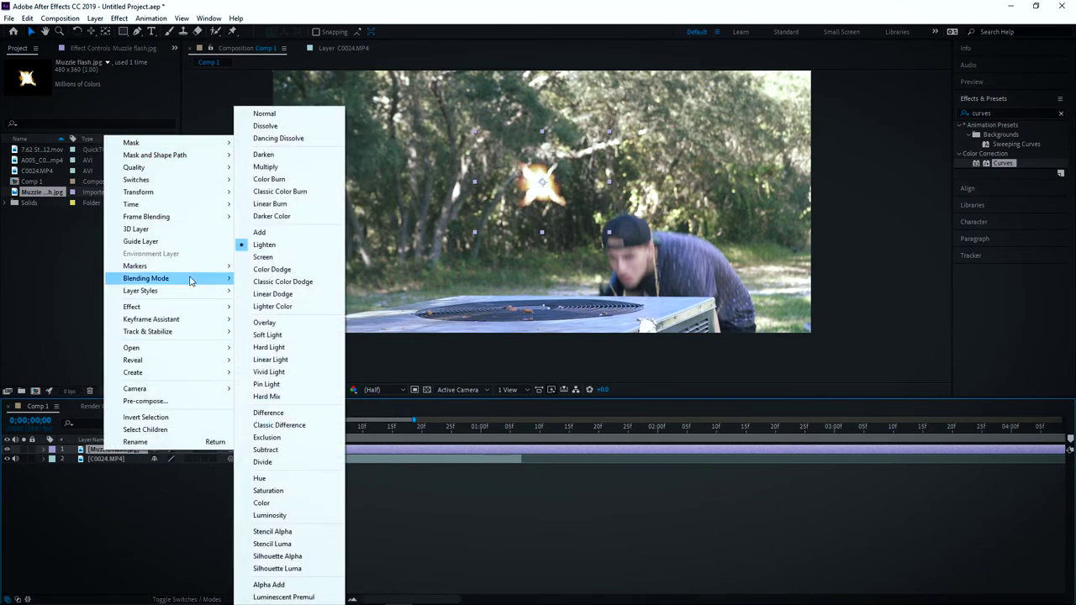
left_click(263, 233)
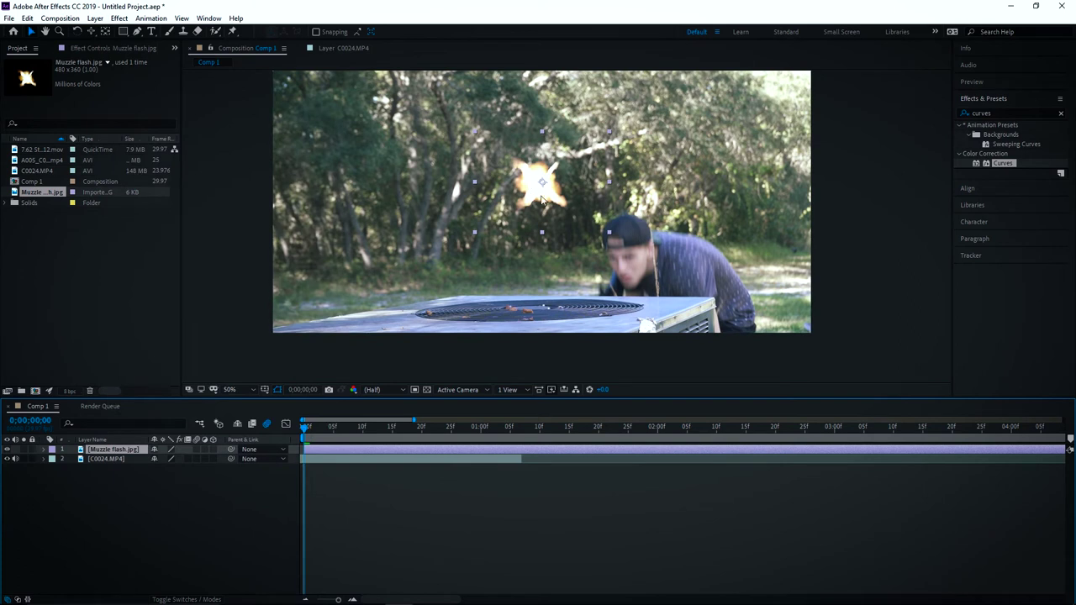
right_click(130, 452)
mouse_move(216, 278)
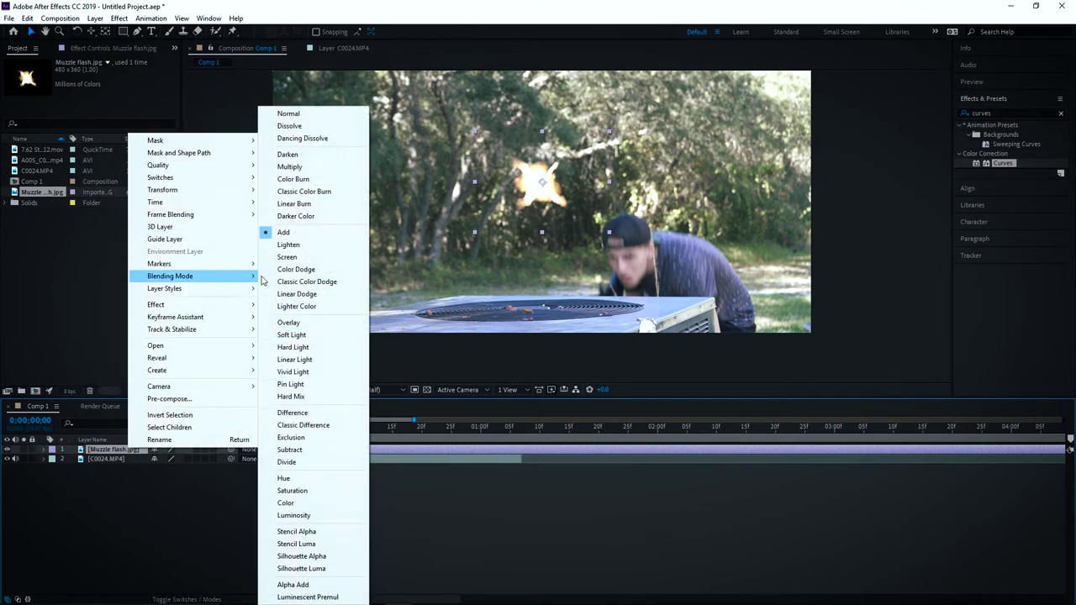
left_click(313, 256)
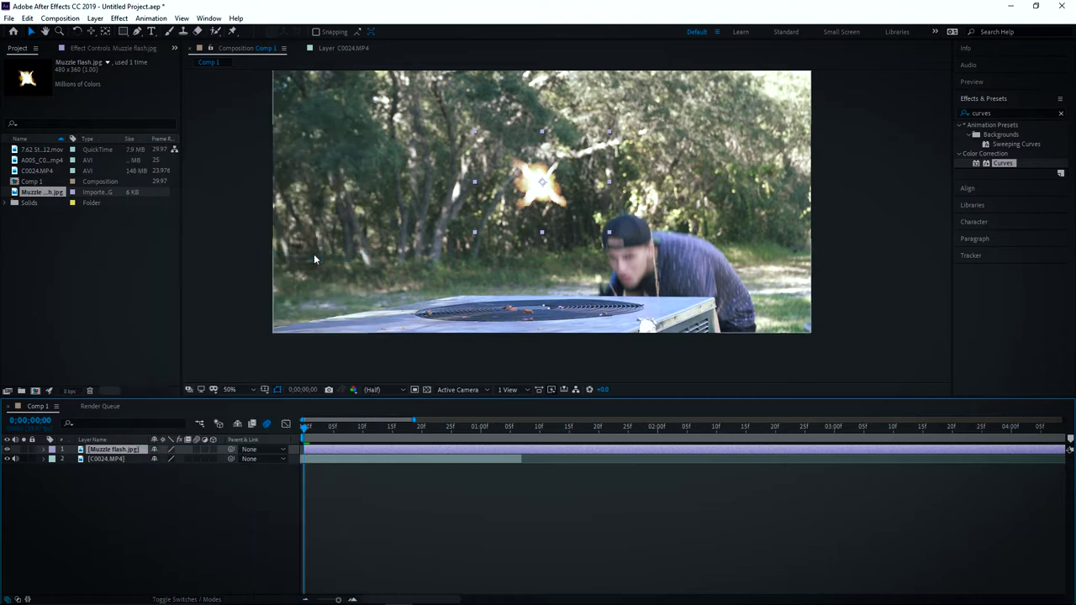
Step: Trim the start of the muzzle flash layer to 0;00;00;10, where the gun is raised
key("space")
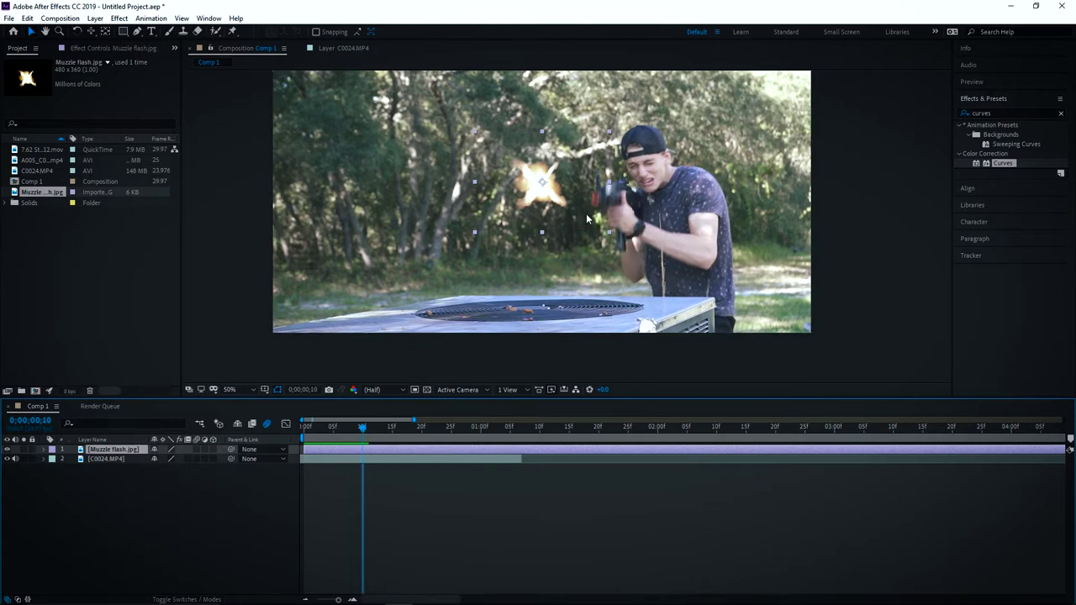
key("ctrl+d")
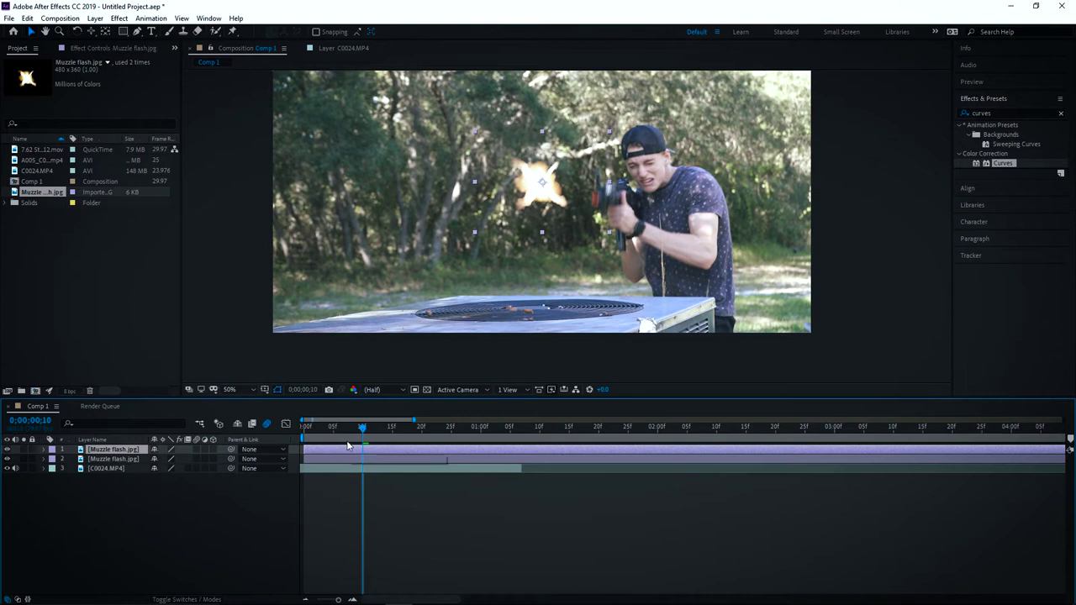
key("ctrl+z")
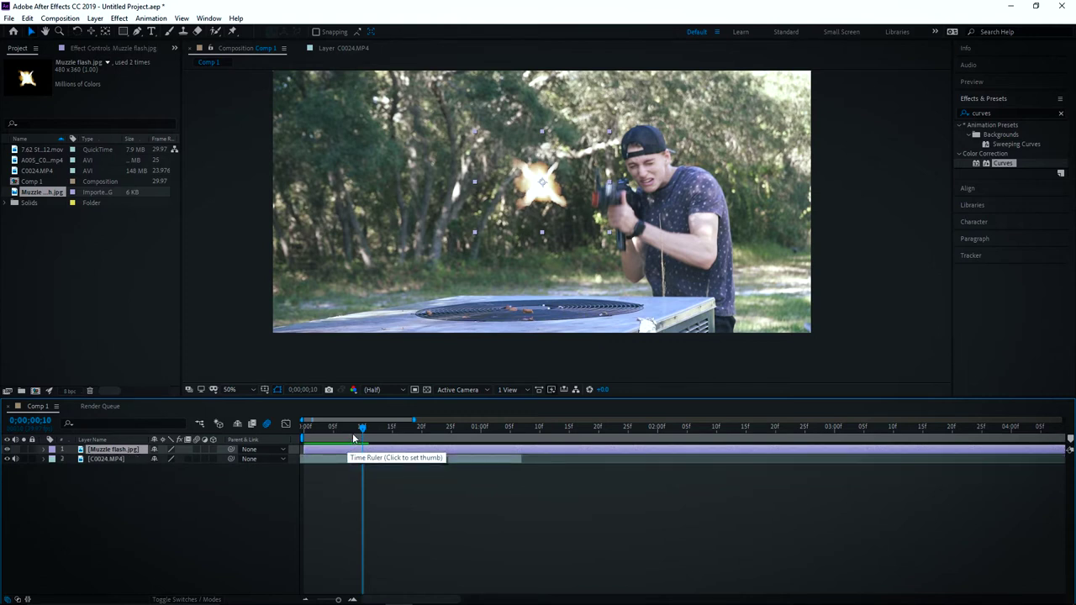
key("alt+[")
left_click(350, 454)
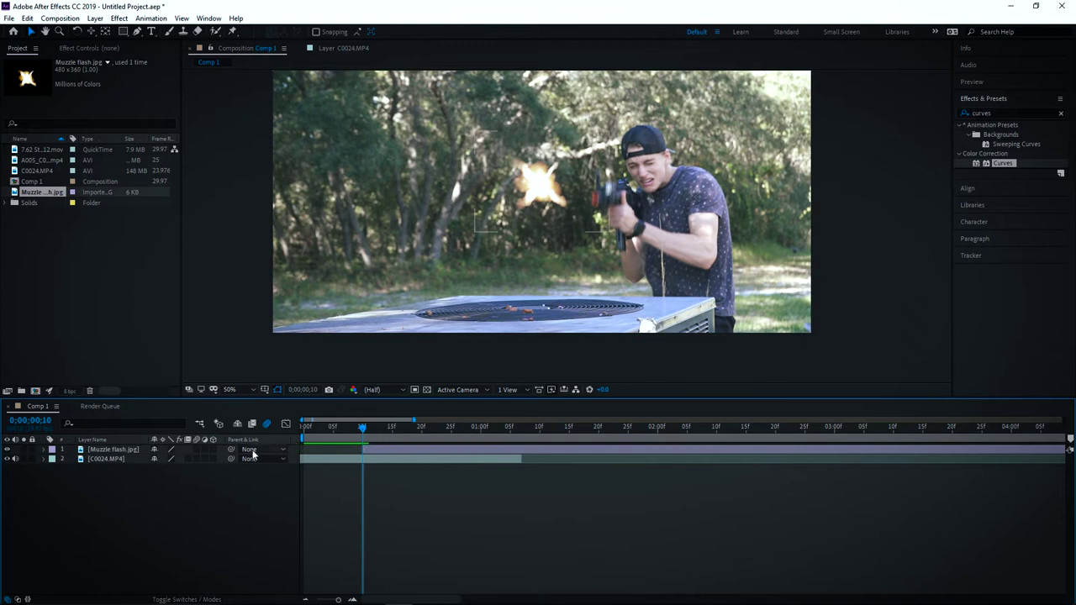
Step: Start position keyframes for the muzzle flash at 0;00;00;10 and move the flash onto the gun's muzzle
left_click(46, 450)
left_click(54, 460)
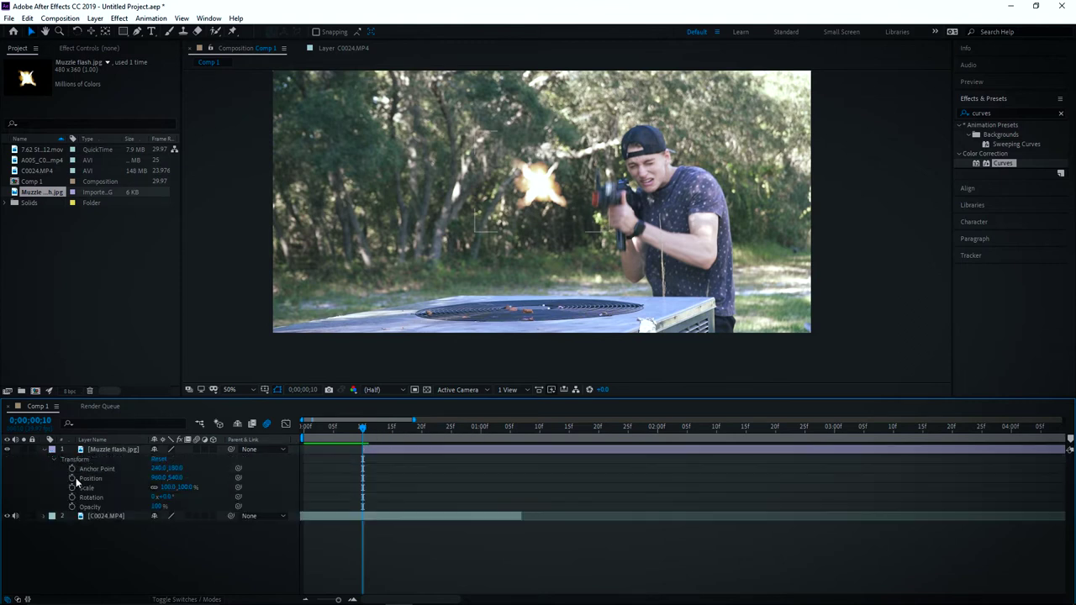
left_click(71, 478)
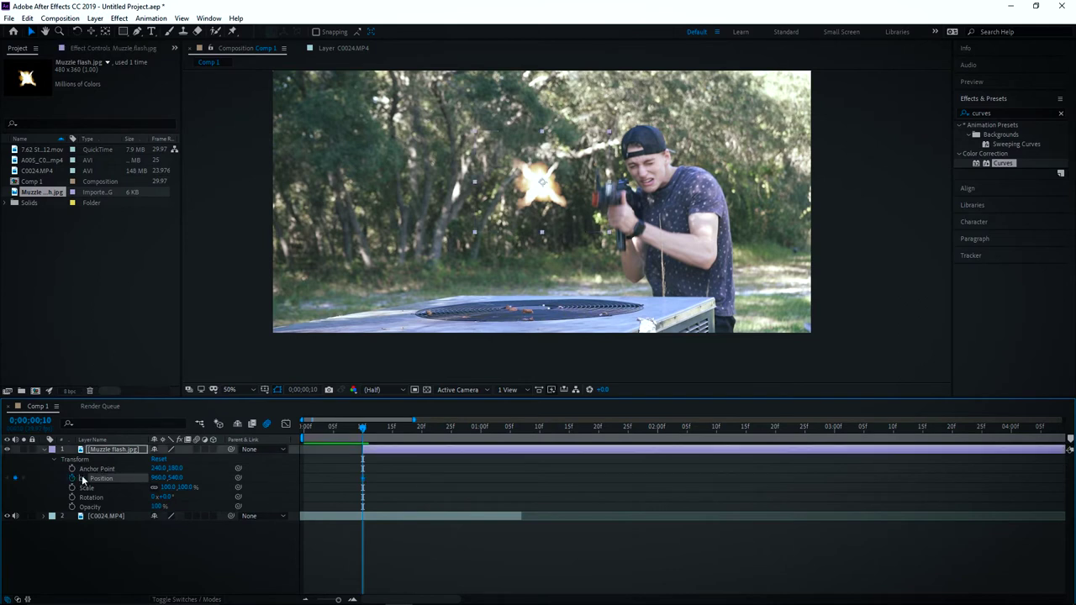
left_click_drag(545, 195, 599, 200)
Step: Keyframe the muzzle flash's position on the gun's muzzle at frames 11 and 12
key("Page_Down")
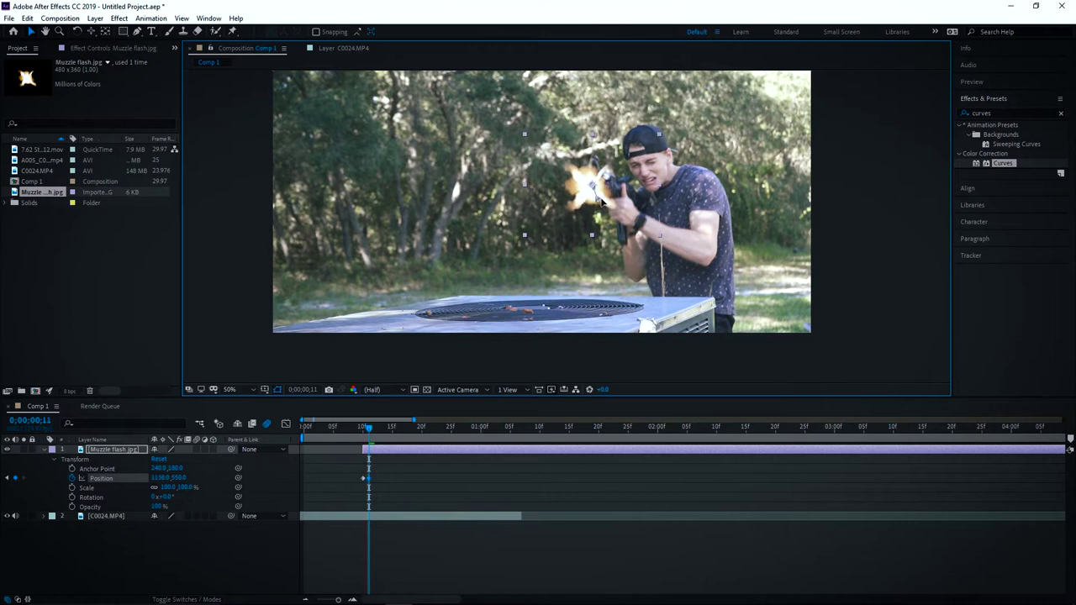
key("Page_Up")
key("Page_Down")
key("Page_Up")
key("Page_Down")
key("Page_Up")
key("Page_Down")
key("Page_Down")
left_click_drag(620, 198, 623, 194)
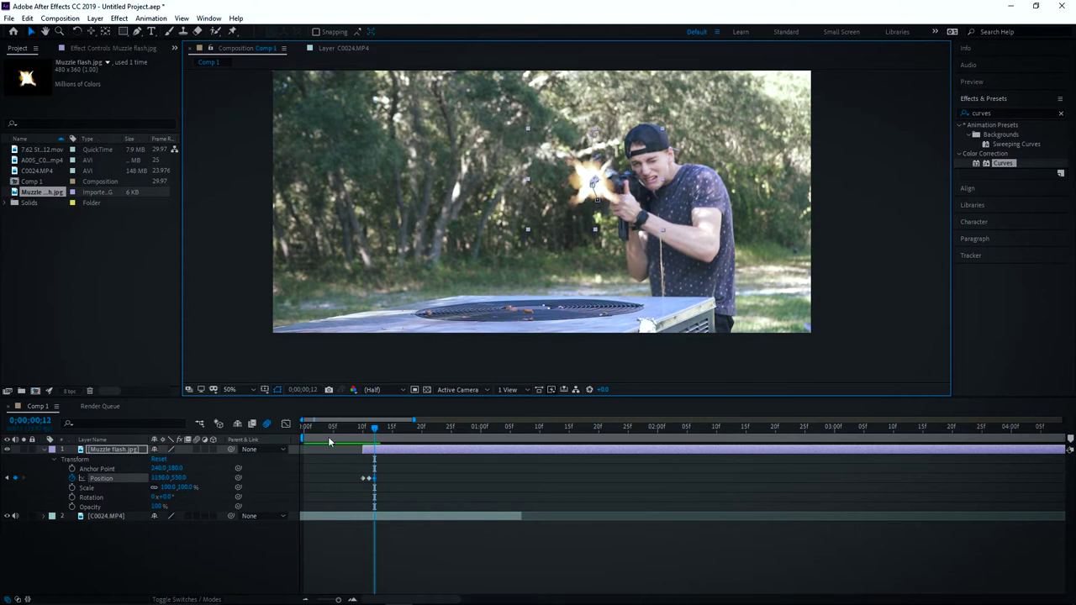
Step: Lower the flash's opacity to 45% and keyframe its position onto the muzzle frame by frame to the end of the C0024.MP4 clip
left_click_drag(158, 507, 122, 502)
left_click_drag(620, 204, 620, 209)
key("Page_Down")
key("Page_Down")
left_click_drag(625, 207, 648, 204)
key("Page_Down")
key("Page_Down")
key("Page_Down")
key("Page_Down")
key("Page_Down")
key("Page_Down")
key("Page_Down")
key("Page_Down")
key("Page_Down")
key("Page_Down")
key("Page_Down")
key("Page_Down")
key("Page_Down")
key("Page_Down")
key("Page_Down")
key("Page_Down")
key("Page_Down")
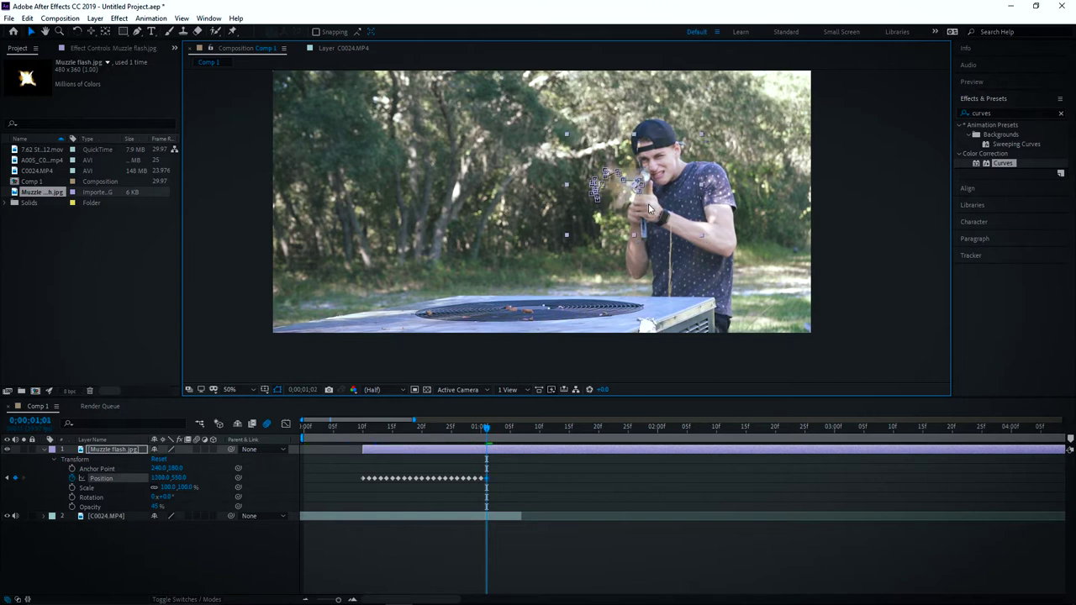
key("Page_Down")
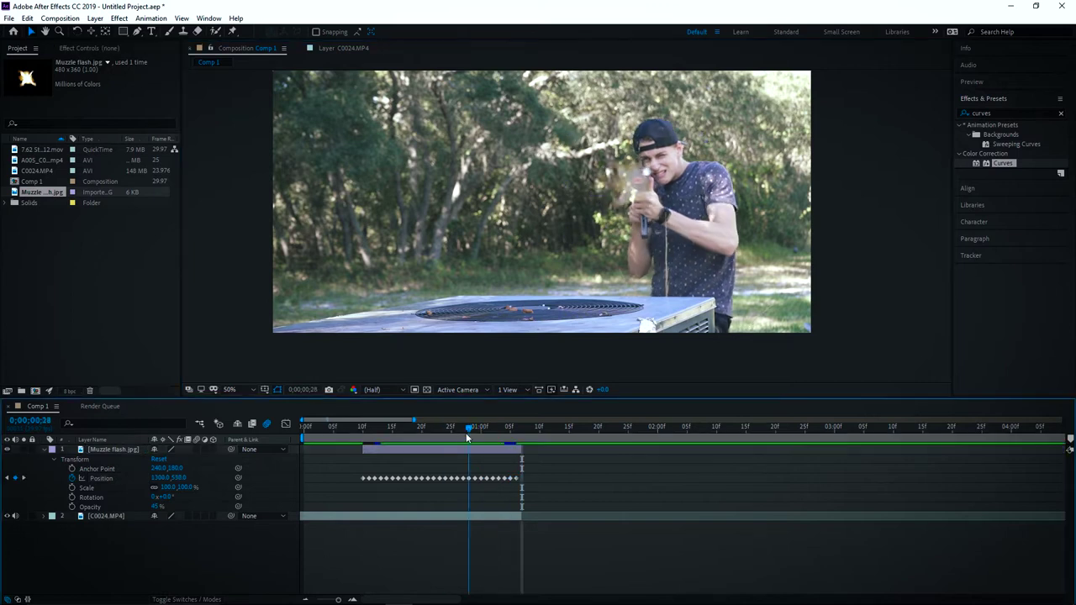
Step: Start opacity keyframes for the muzzle flash at 0;00;00;10 with a value of 100%
left_click_drag(468, 437, 354, 427)
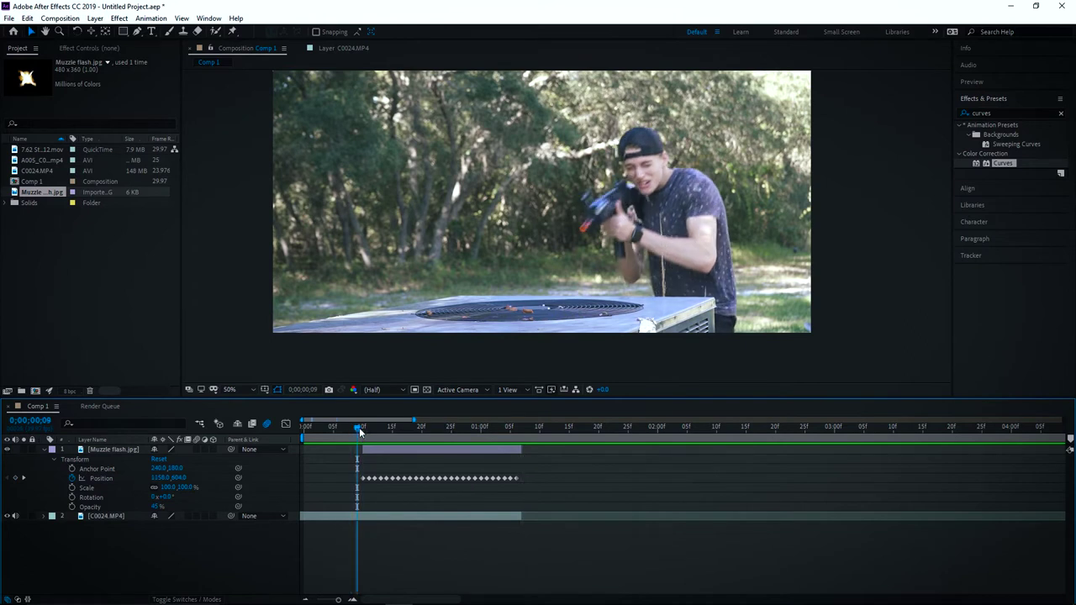
key("Page_Down")
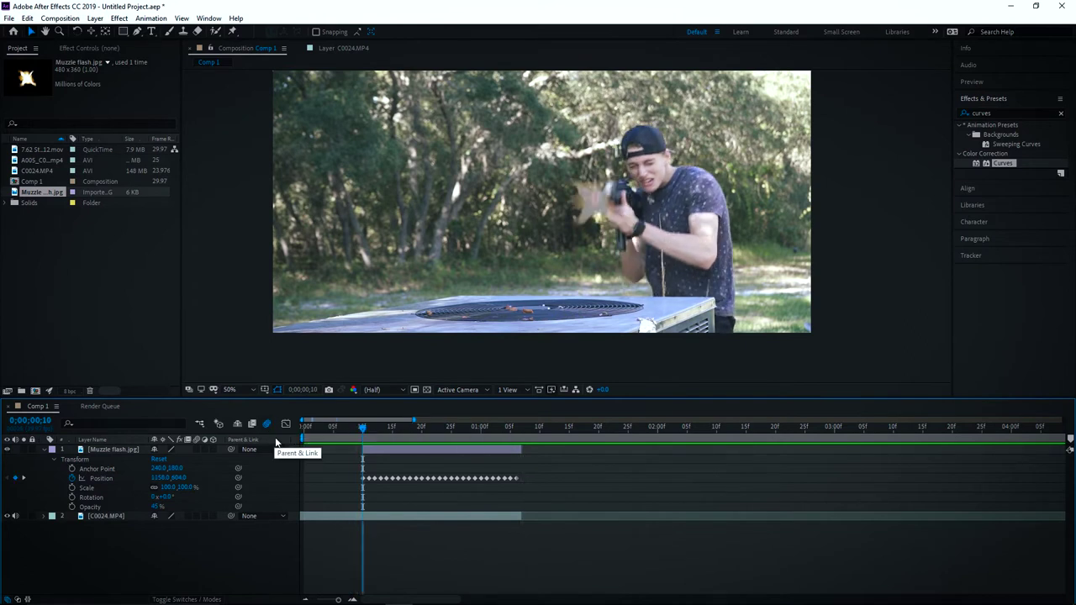
left_click(72, 506)
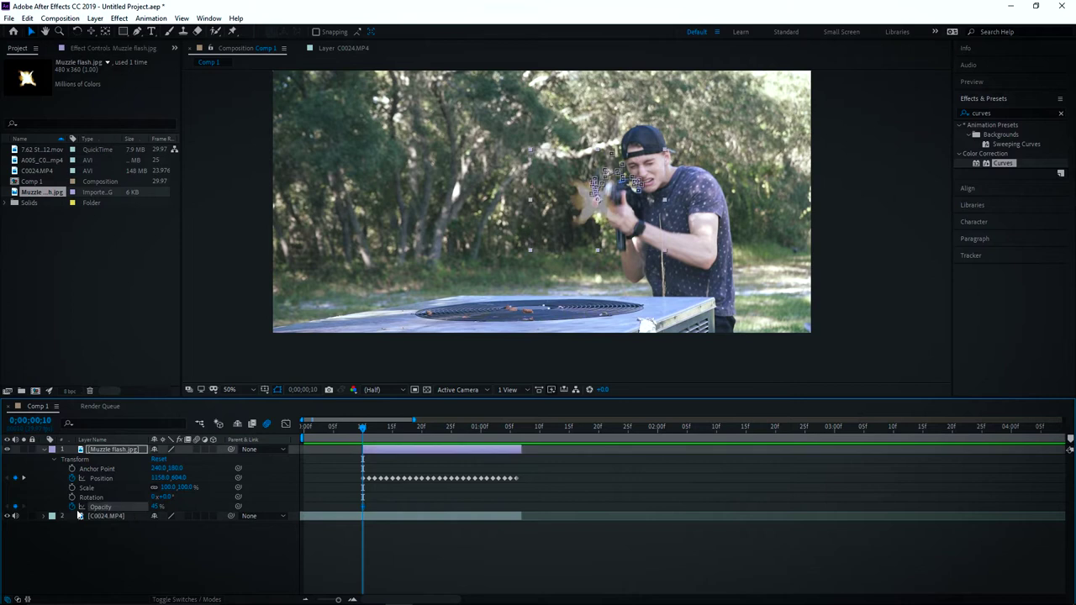
left_click_drag(152, 507, 340, 505)
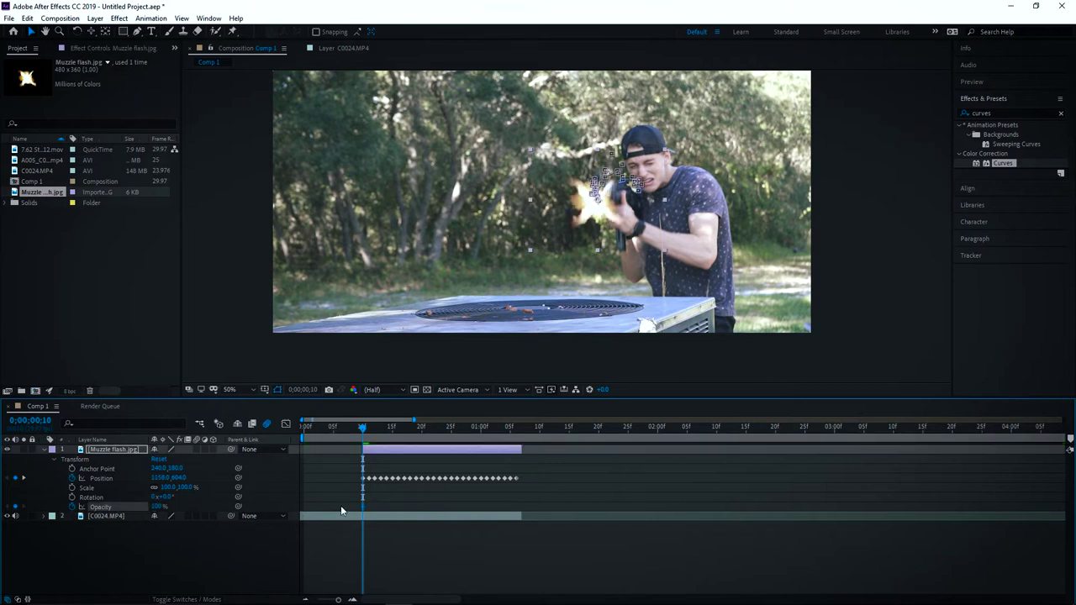
Step: Keyframe the muzzle flash's opacity at 0% on frame 11 and 100% on frame 12
key("Page_Down")
left_click(153, 507)
type("0")
key("Return")
key("Page_Down")
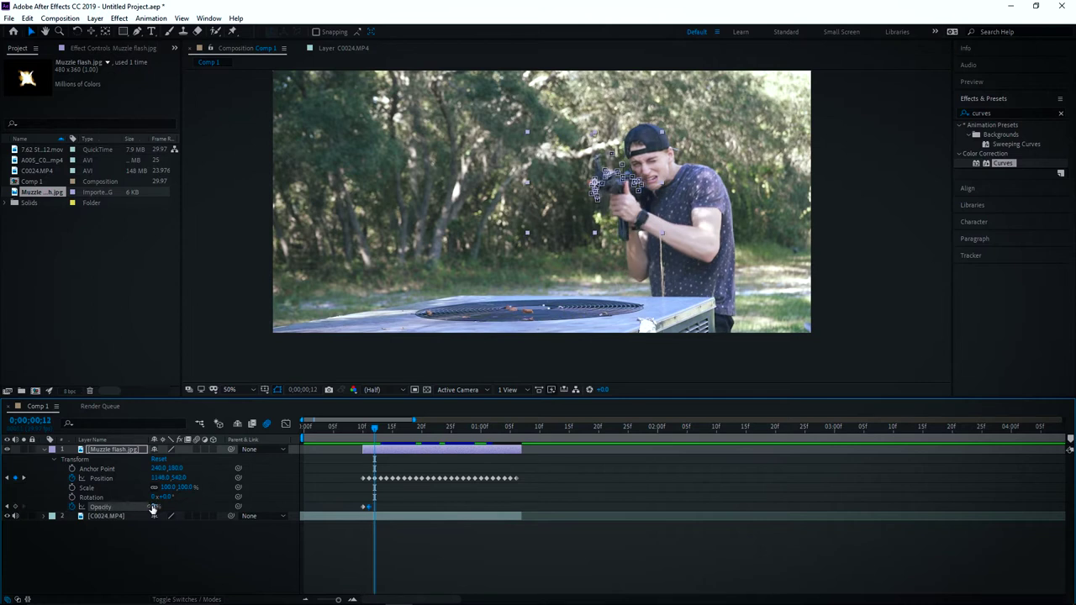
left_click_drag(153, 508, 312, 503)
Step: Keyframe the muzzle flash's opacity at 0% on frames 13 and 14 and 100% on frame 15
key("Page_Down")
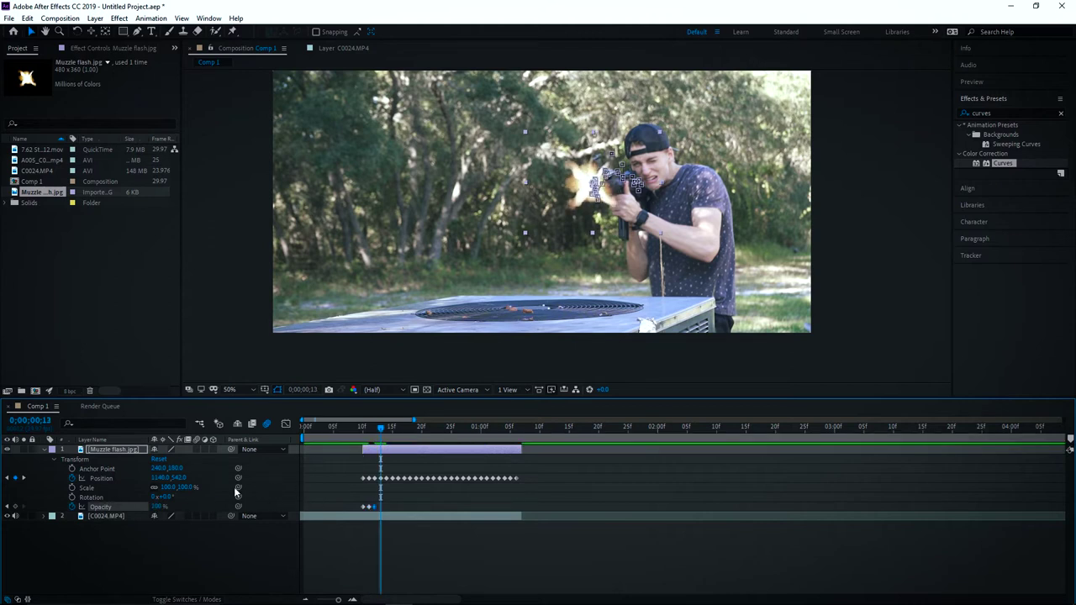
left_click_drag(160, 507, 111, 514)
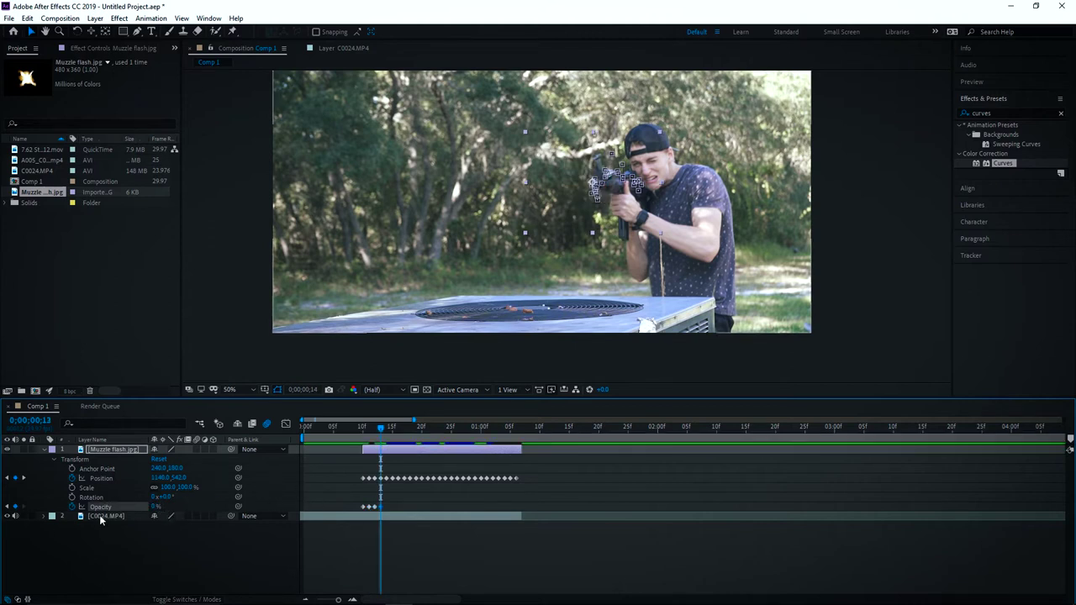
key("Page_Down")
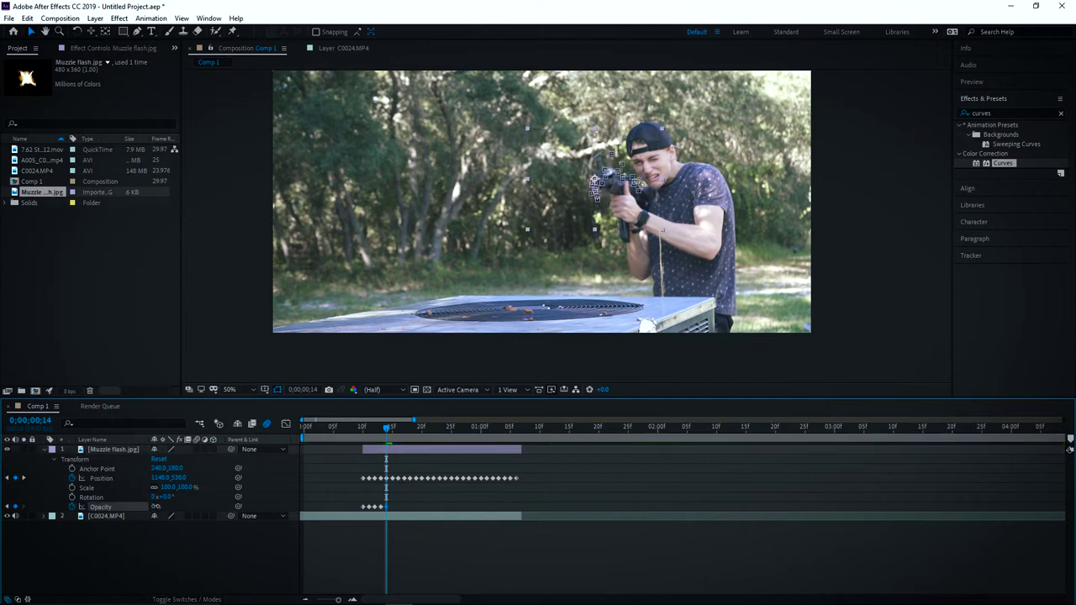
key("Page_Down")
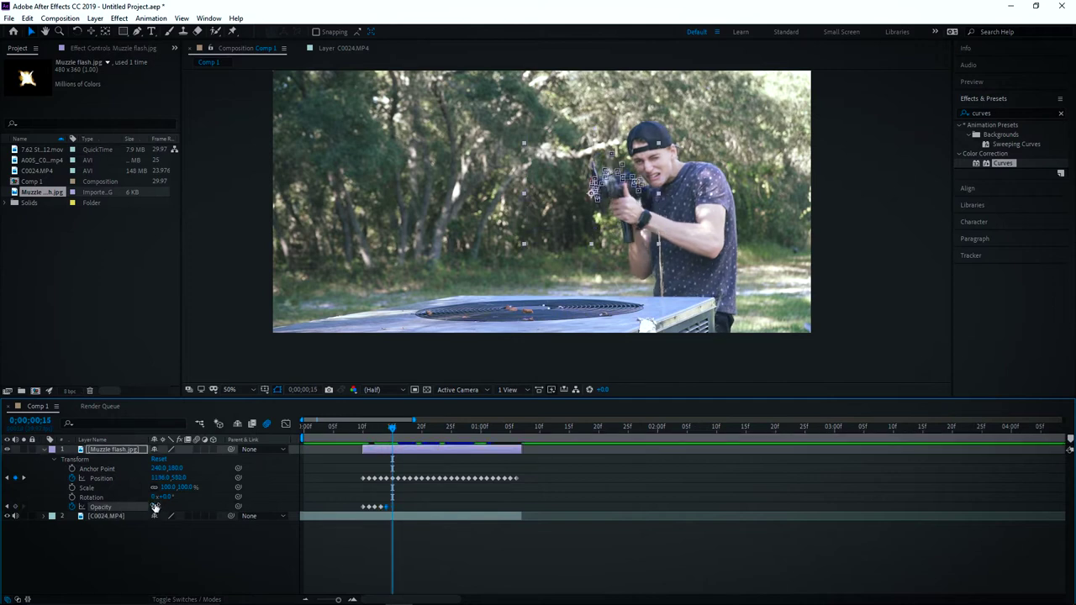
left_click_drag(154, 507, 320, 505)
Step: Keyframe the muzzle flash's opacity at 0% on frame 16 and 100% on frame 17
key("Page_Down")
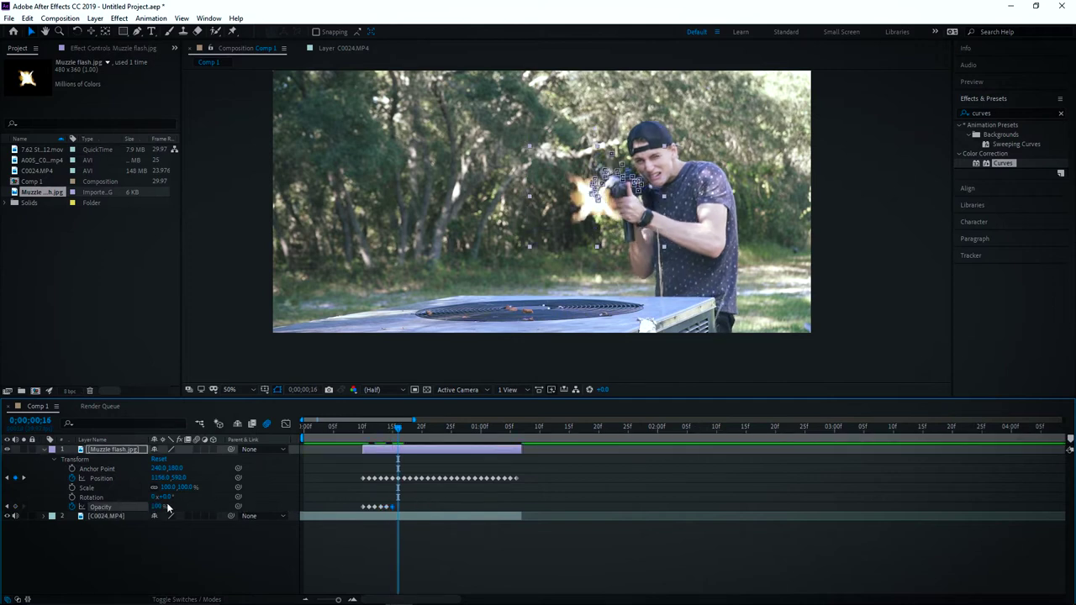
left_click_drag(156, 507, 101, 514)
key("Page_Down")
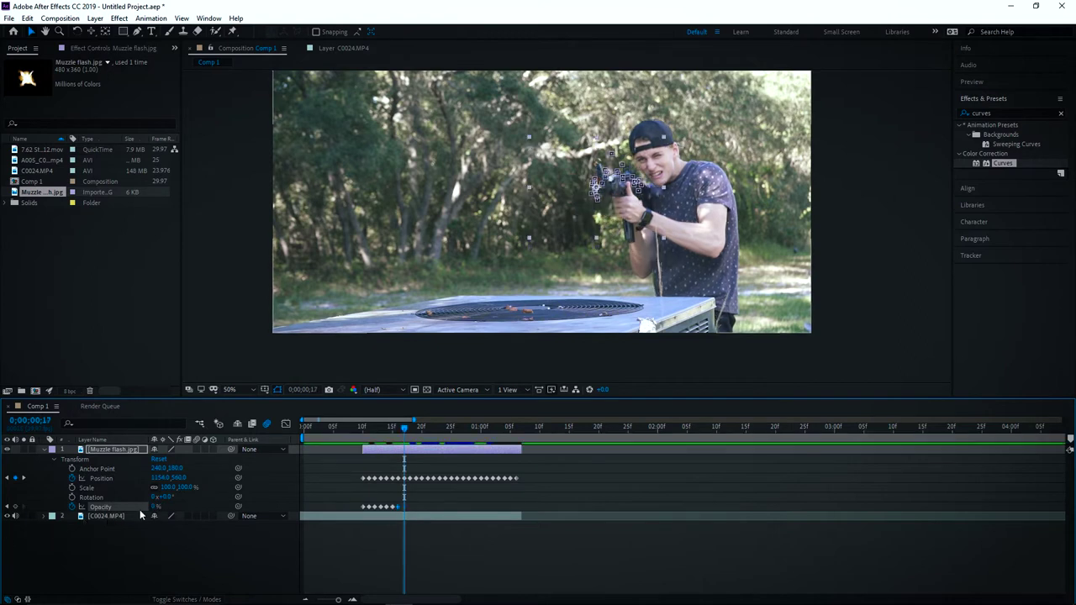
left_click_drag(152, 508, 322, 511)
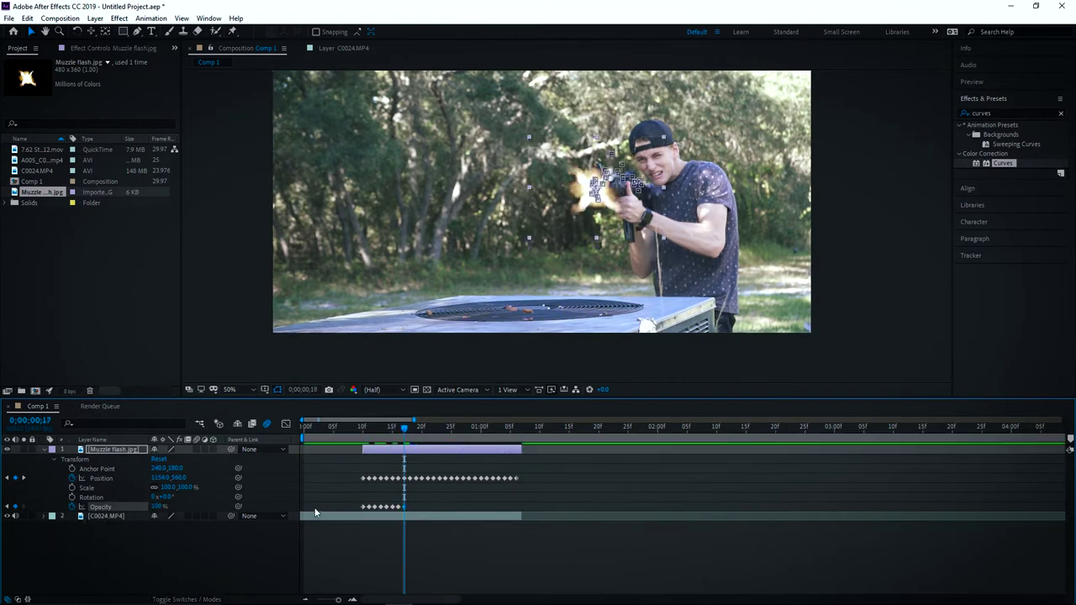
Step: Continue the flash's flicker with opacity keyframes on frames 18 and 19, using 100% on frame 19
key("Page_Down")
left_click_drag(158, 506, 451, 502)
key("Page_Down")
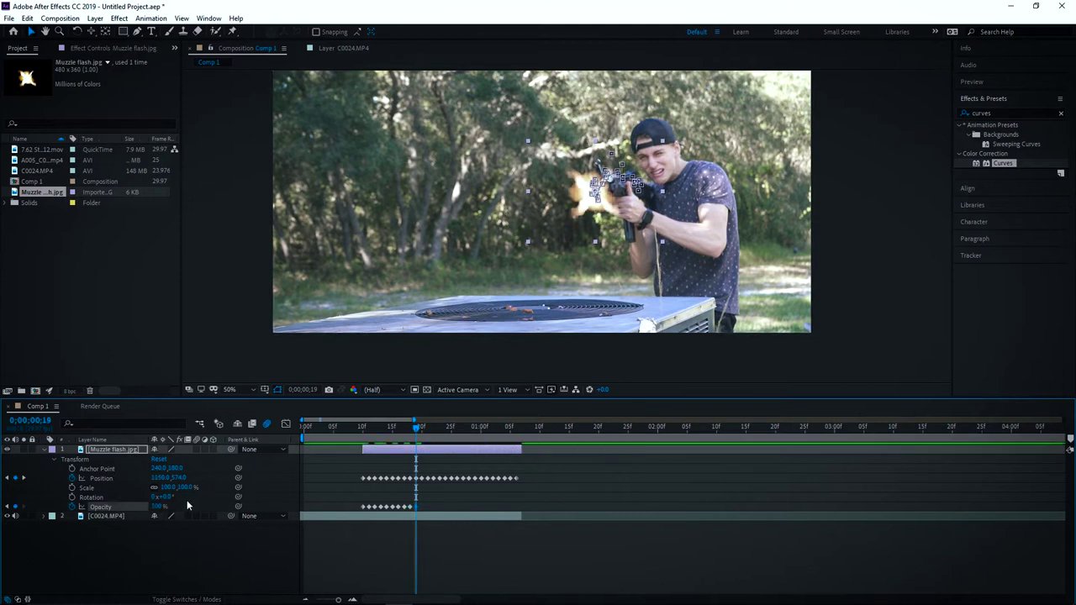
Step: Continue the flash's flicker with opacity keyframes on frames 20 to 23, using 100% on frame 23
key("Page_Down")
left_click_drag(160, 507, 268, 508)
key("Page_Down")
key("Page_Down")
key("Page_Down")
key("Page_Down")
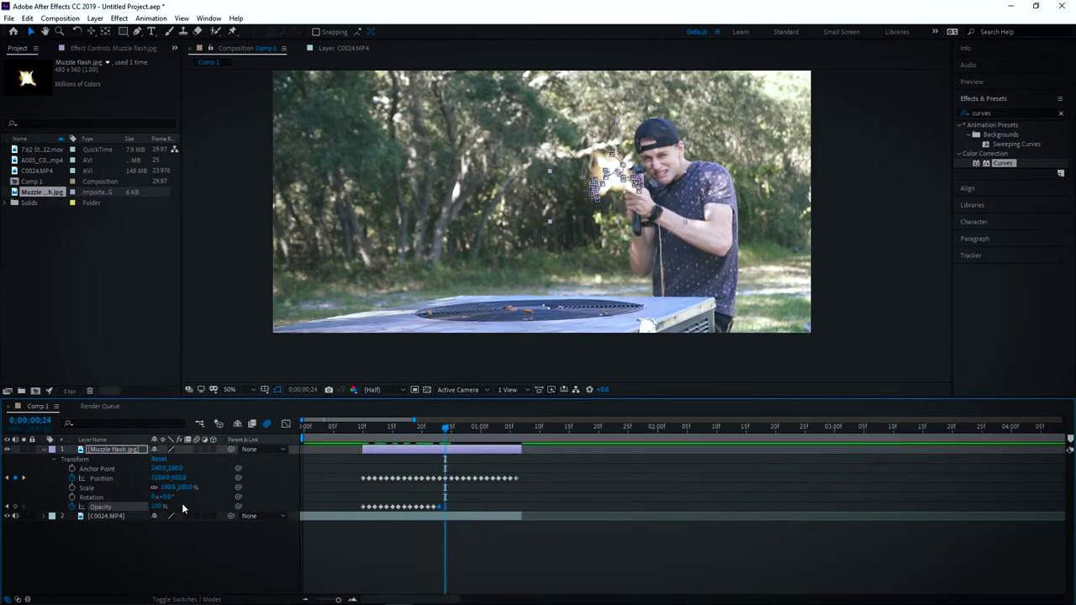
Step: Keyframe the muzzle flash's opacity at 0% on frame 24, 100% on frame 25 and 0% on frame 26
left_click_drag(158, 505, 68, 509)
key("Page_Down")
left_click_drag(154, 507, 251, 502)
key("Page_Down")
left_click_drag(156, 507, 15, 523)
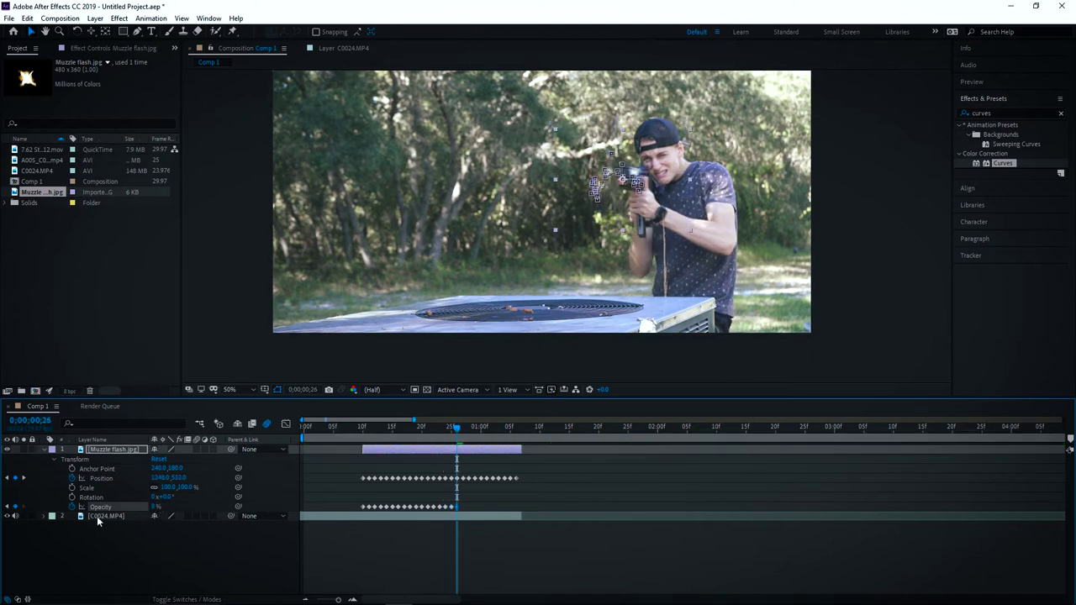
Step: Keyframe the flash's opacity at 100% on frame 27 and continue the alternating keyframes to the end of the flash layer
key("Page_Down")
left_click_drag(154, 509, 199, 501)
key("Page_Down")
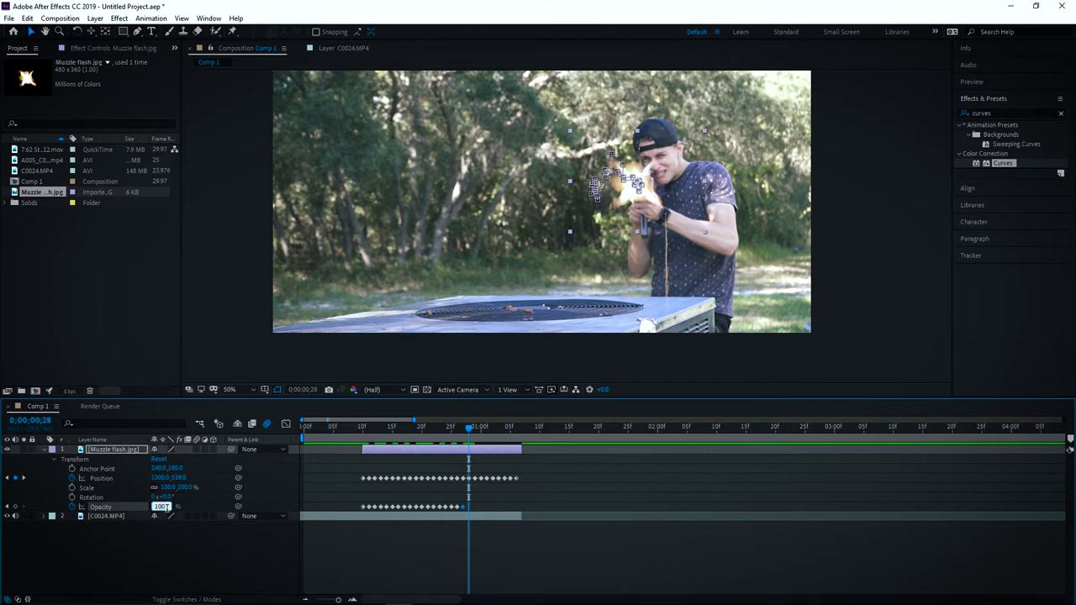
Step: Preview the flickering muzzle flash from the start of the composition
left_click_drag(521, 429, 284, 431)
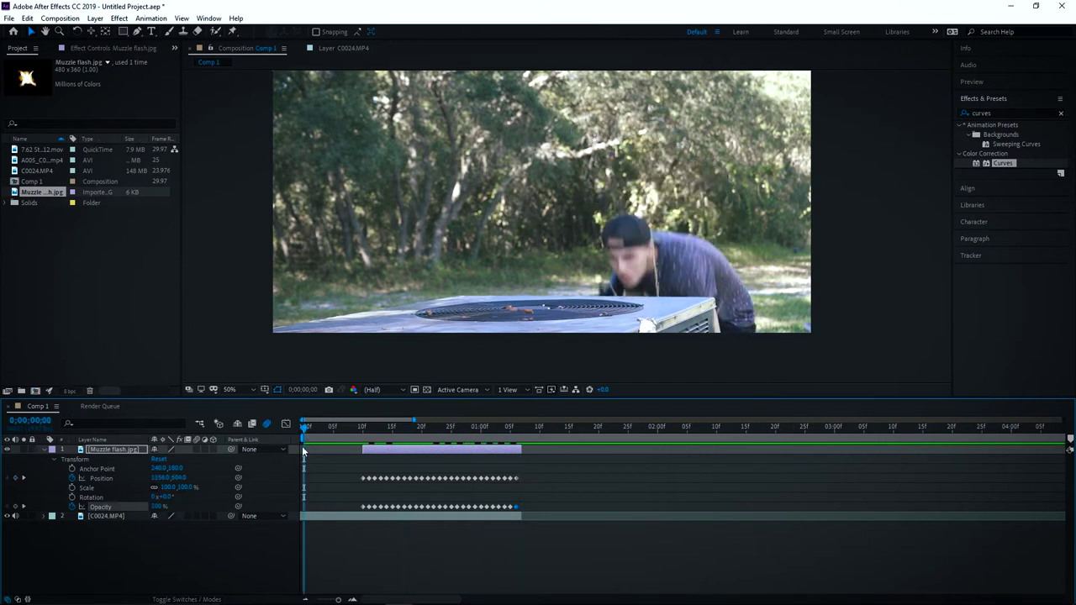
key("space")
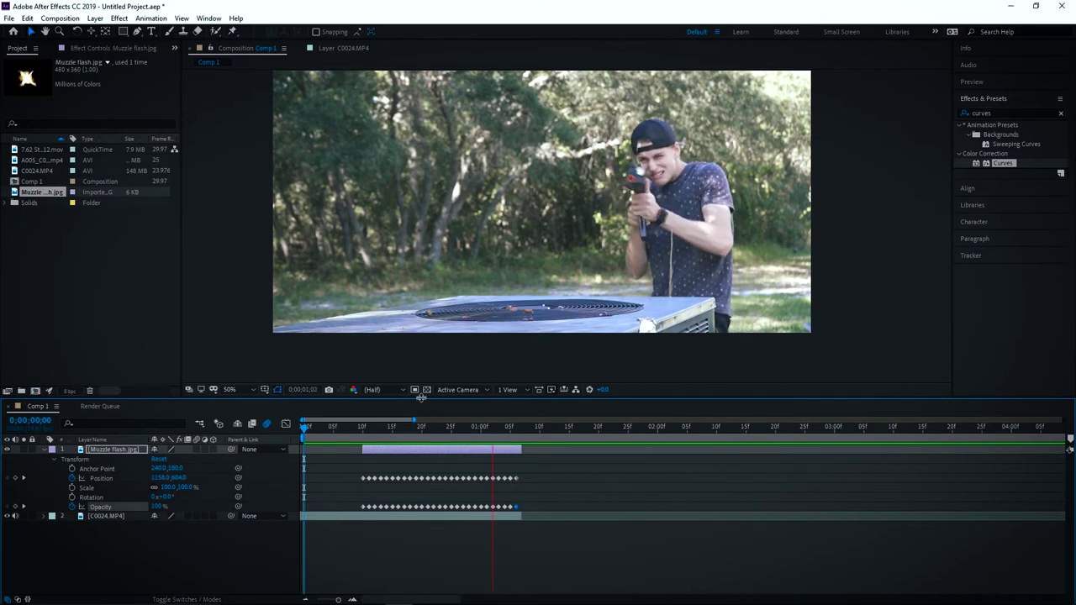
left_click(369, 428)
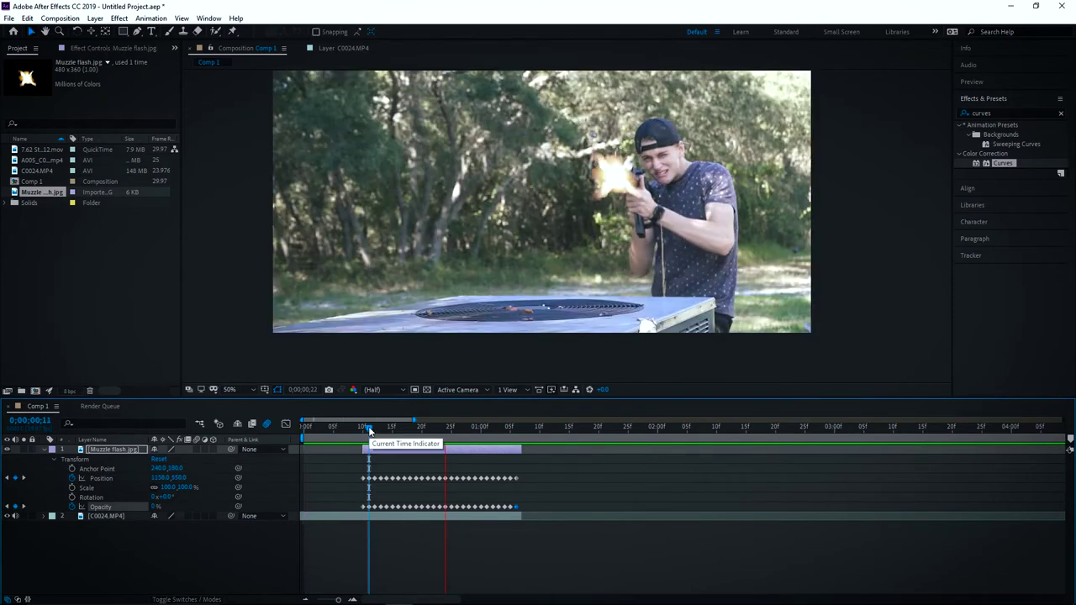
Step: Reposition the muzzle flash closer to the gun's muzzle on frame 15, at position 1144, 566
left_click(381, 428)
left_click_drag(379, 426, 390, 425)
left_click(587, 220)
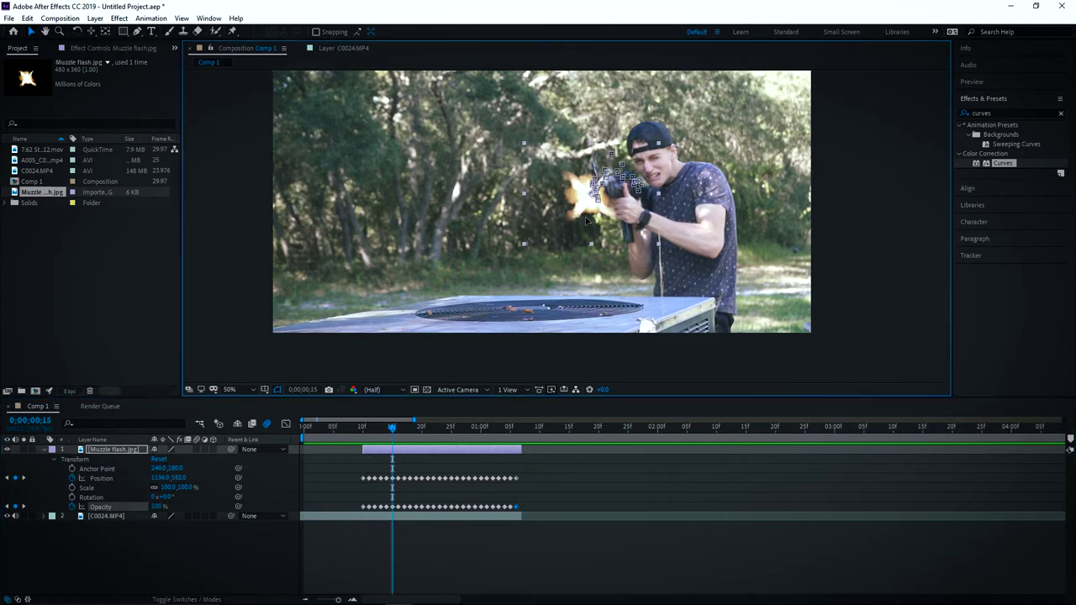
left_click_drag(587, 221, 589, 217)
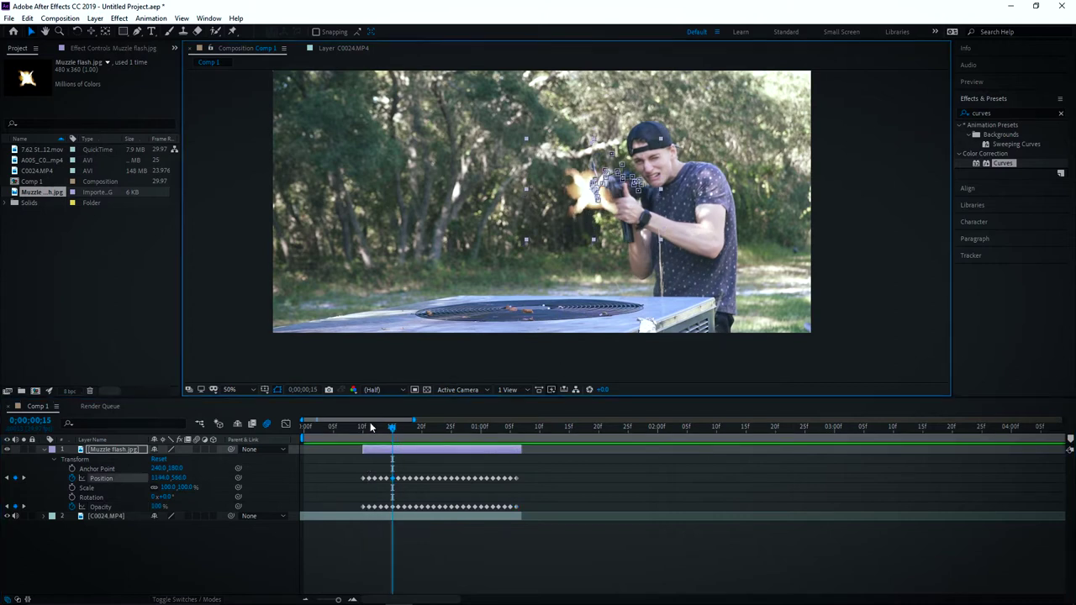
Step: Preview the flash animation again and scrub through it to check its alignment with the muzzle
left_click_drag(371, 426, 341, 427)
key("space")
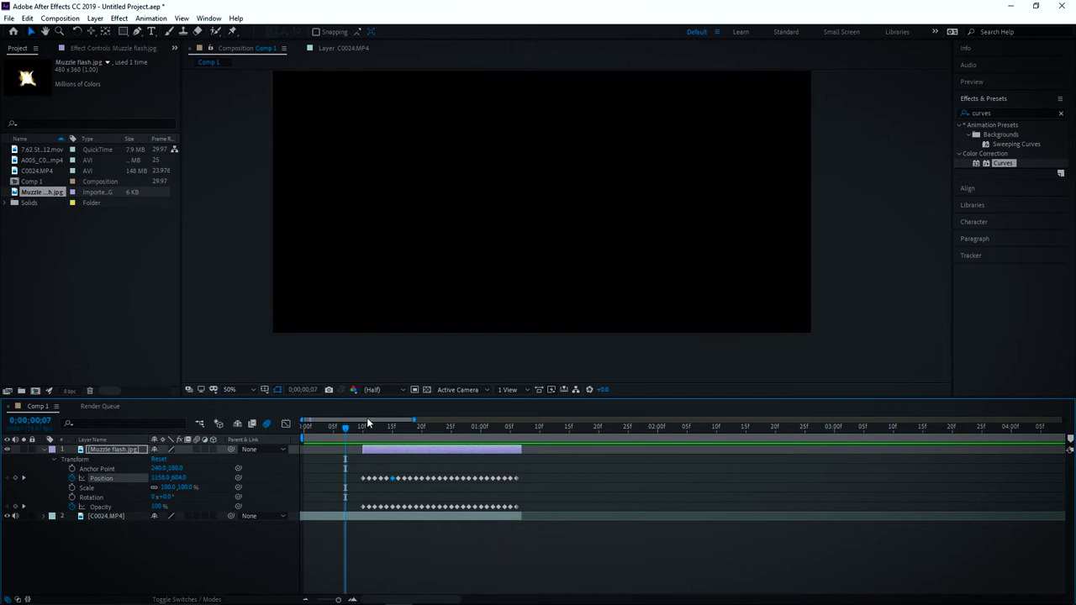
key("space")
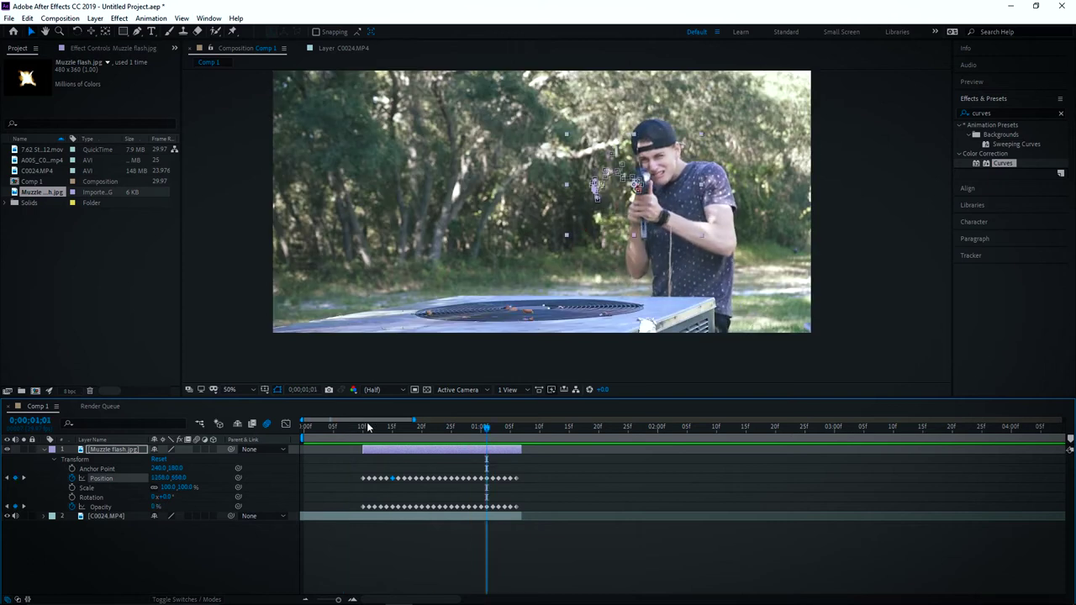
left_click_drag(353, 430, 456, 428)
left_click(464, 427)
left_click_drag(466, 429, 375, 431)
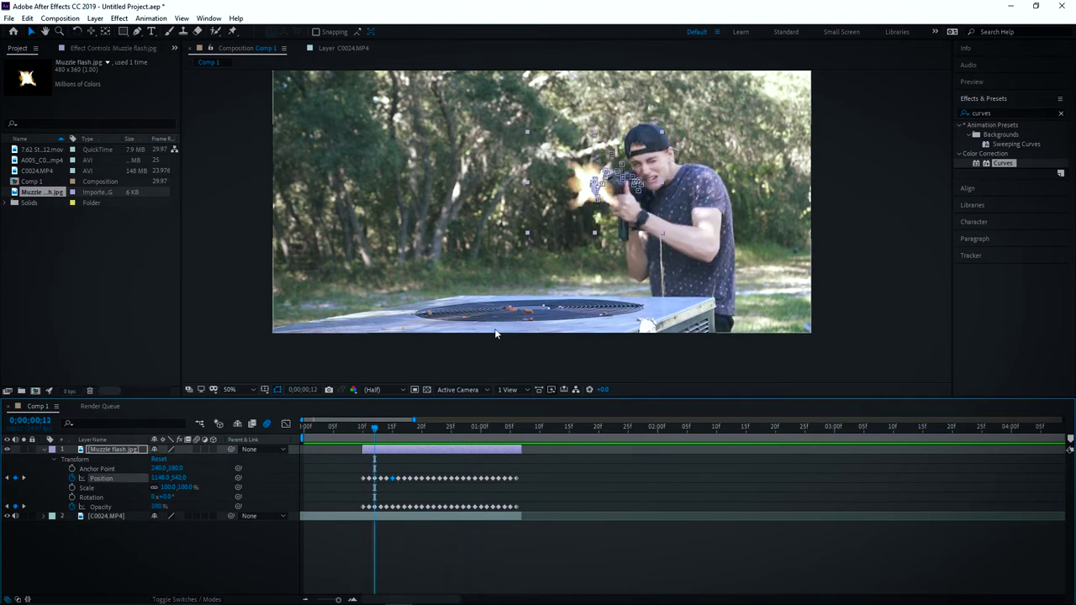
Step: Create a null object and place it below the C0024.MP4 footage in the layer stack
key("shift+/")
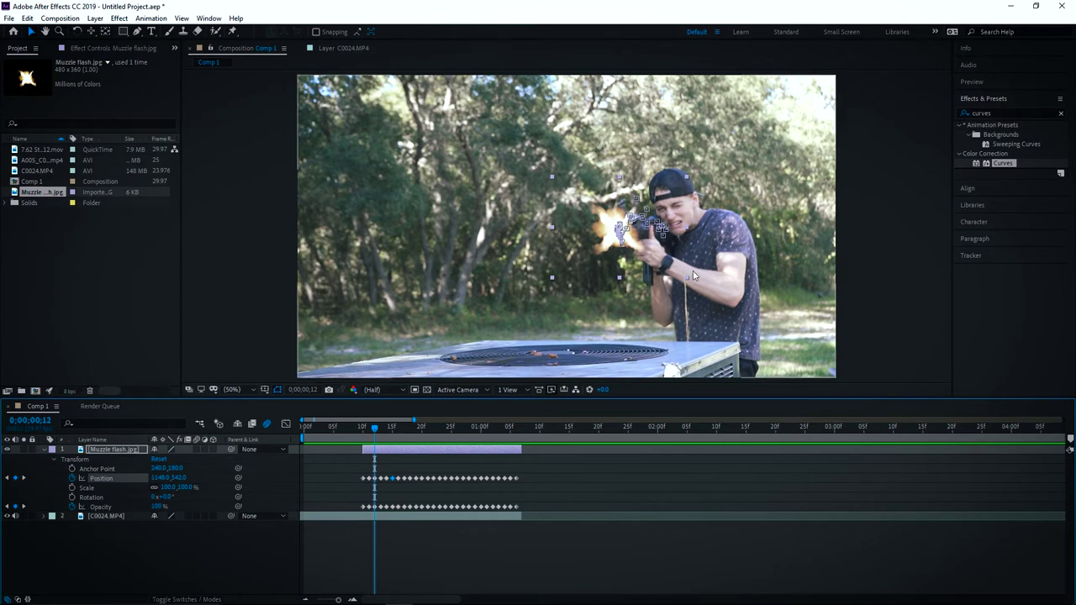
right_click(235, 555)
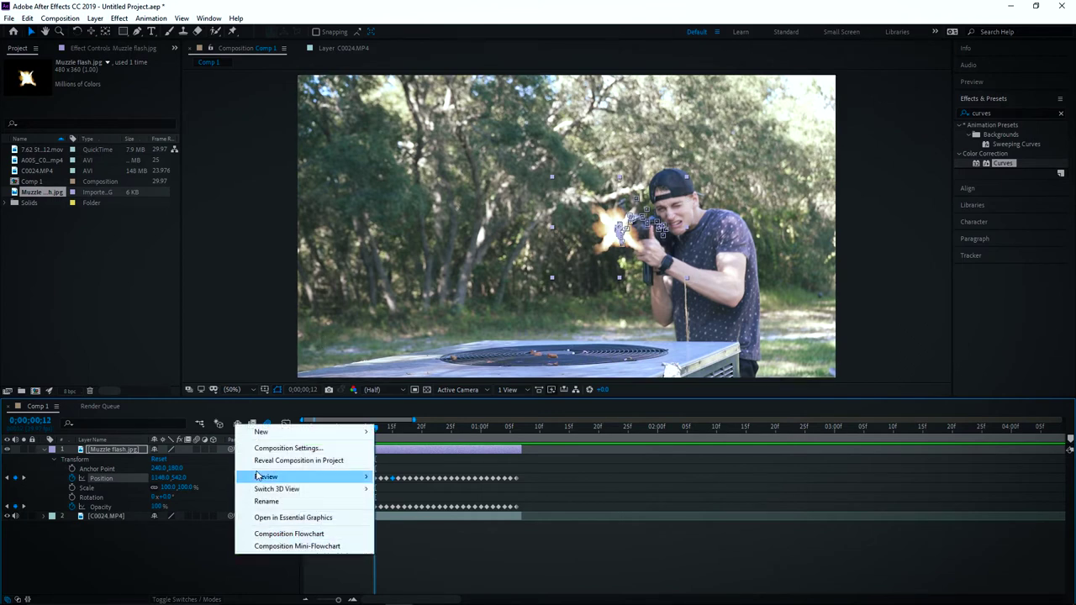
mouse_move(286, 435)
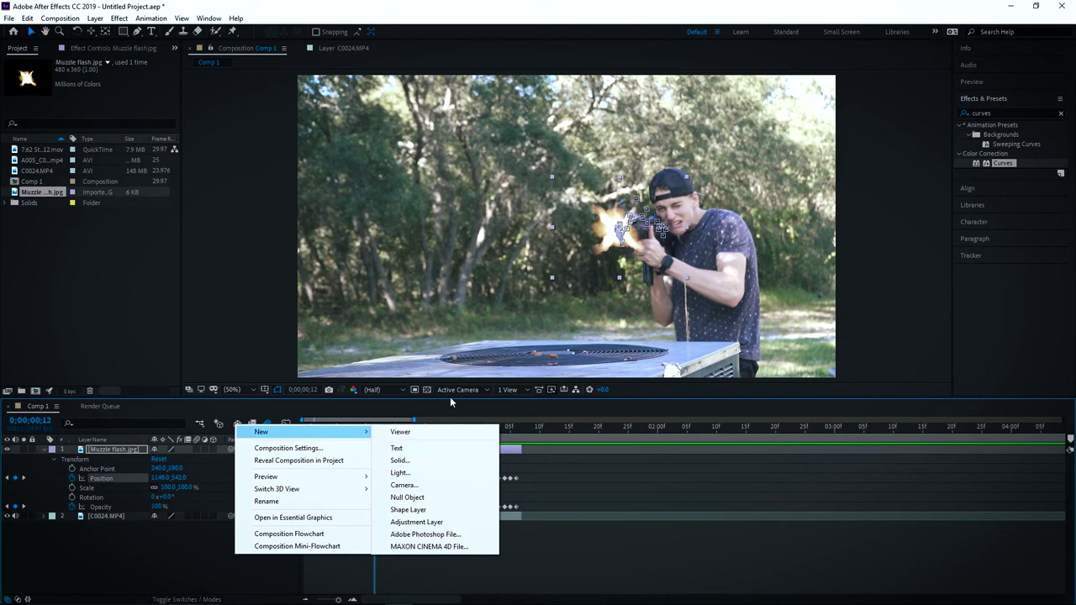
left_click(406, 498)
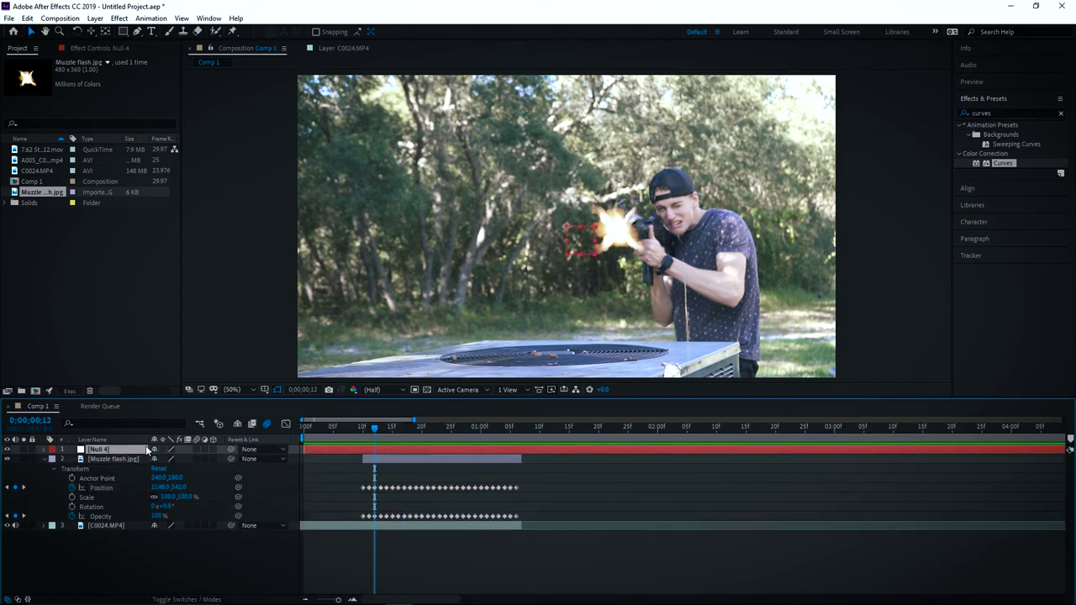
left_click_drag(100, 449, 101, 547)
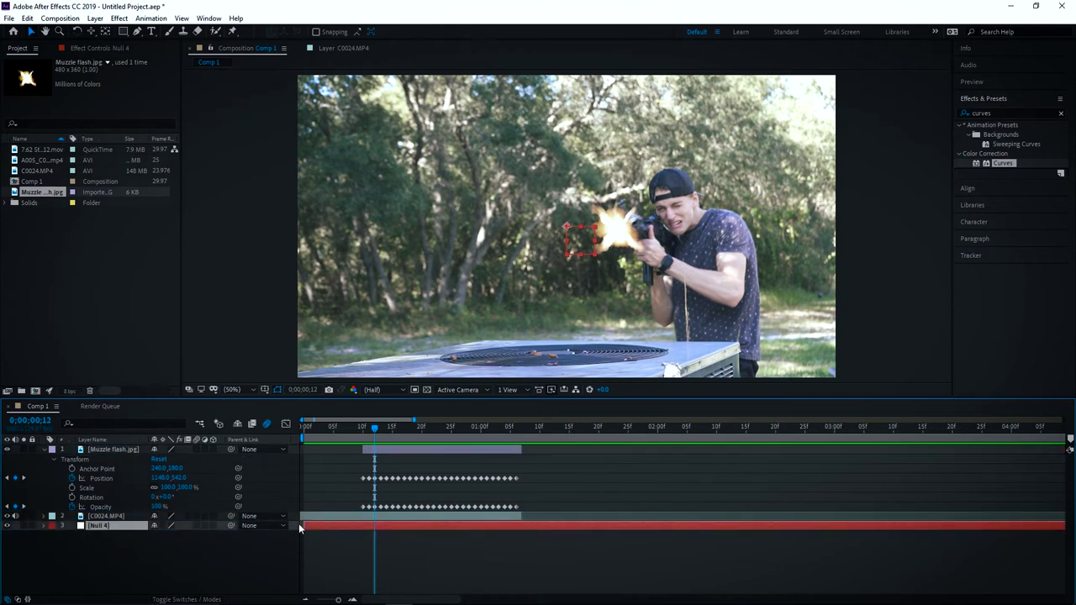
Step: Start motion tracking on the C0024.MP4 footage from frame 10
left_click(363, 429)
mouse_move(364, 426)
left_mouse_down()
mouse_move(347, 426)
mouse_move(363, 427)
left_mouse_up()
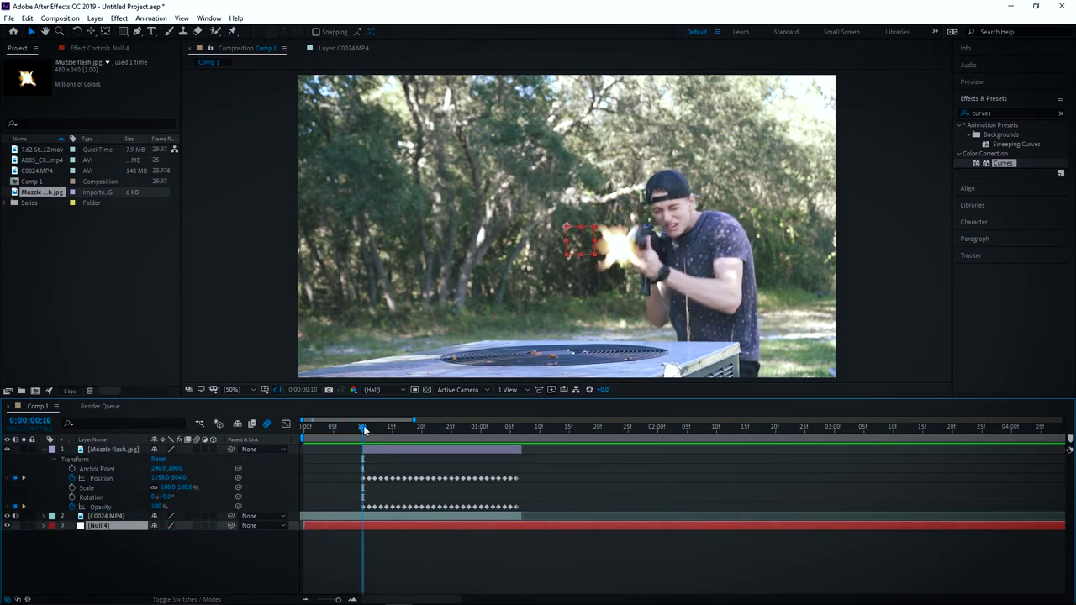
left_click(105, 516)
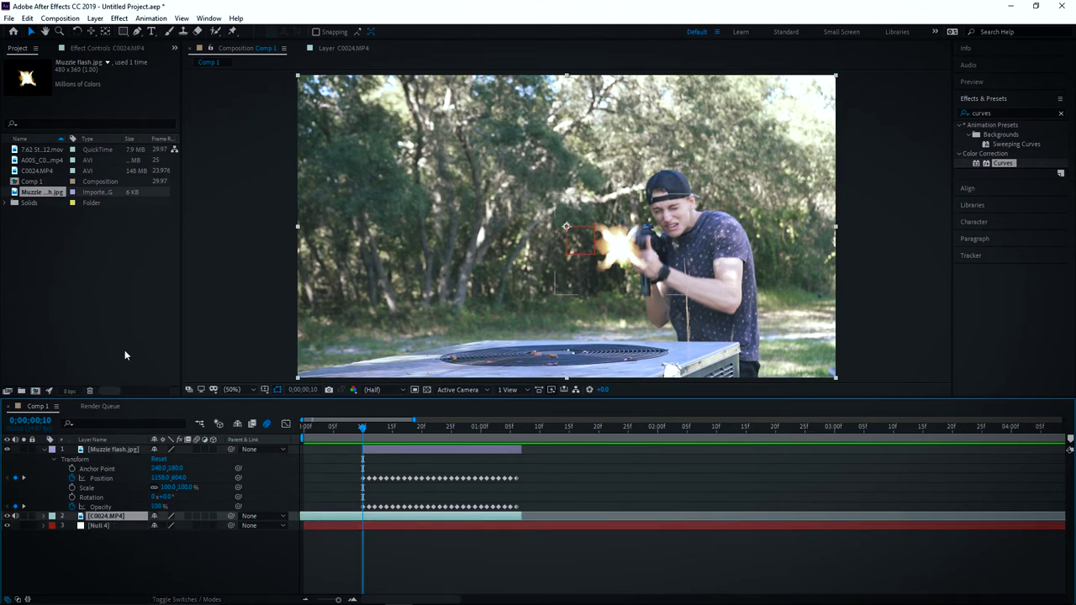
left_click(153, 18)
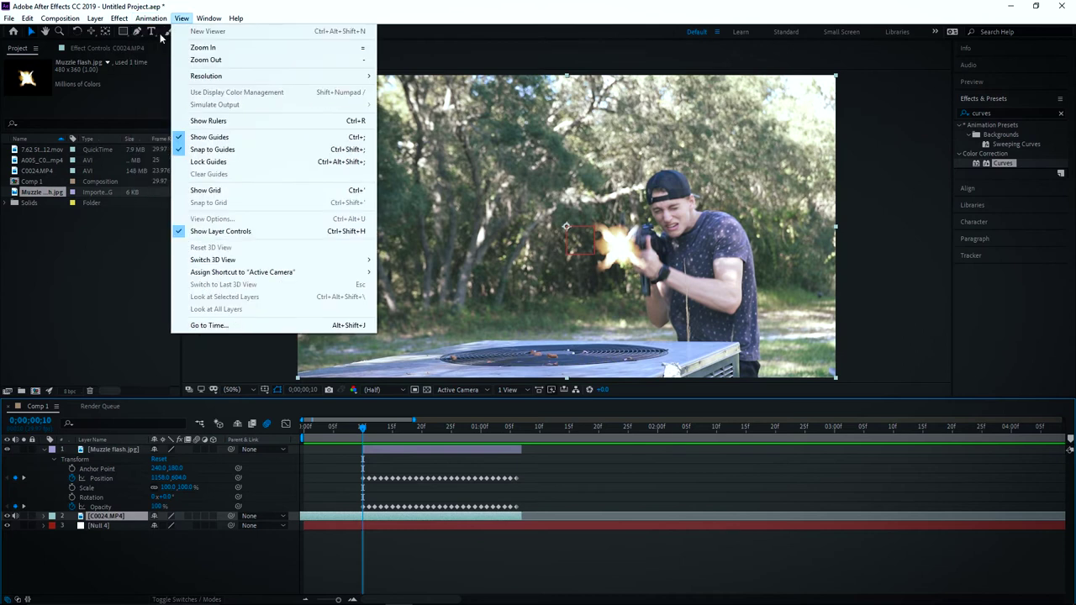
left_click(171, 265)
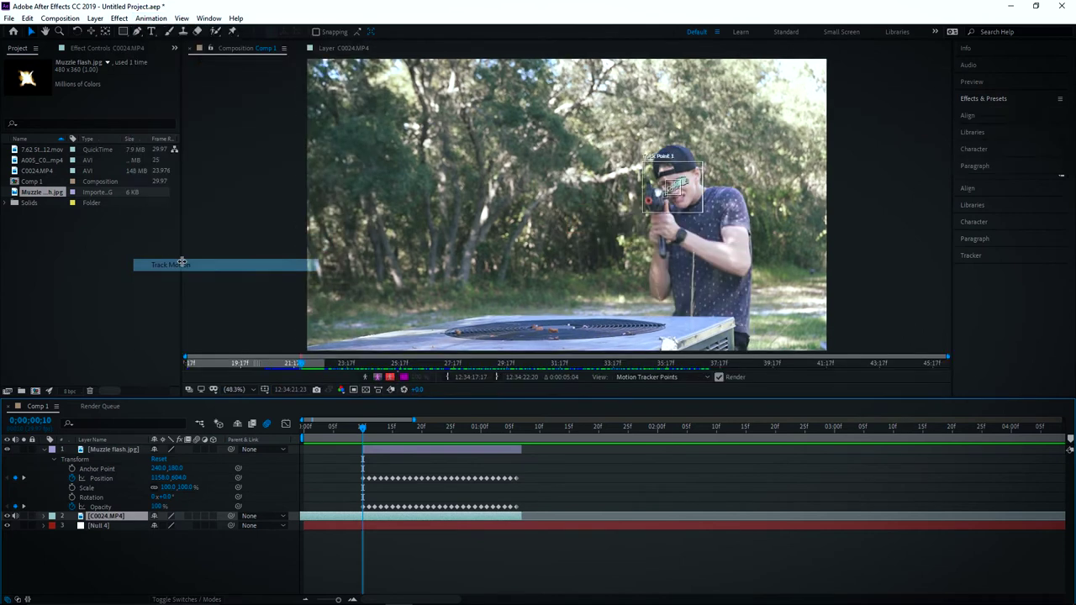
Step: Place the track point over the shooter's face and enlarge its regions to cover the face
left_click(567, 207)
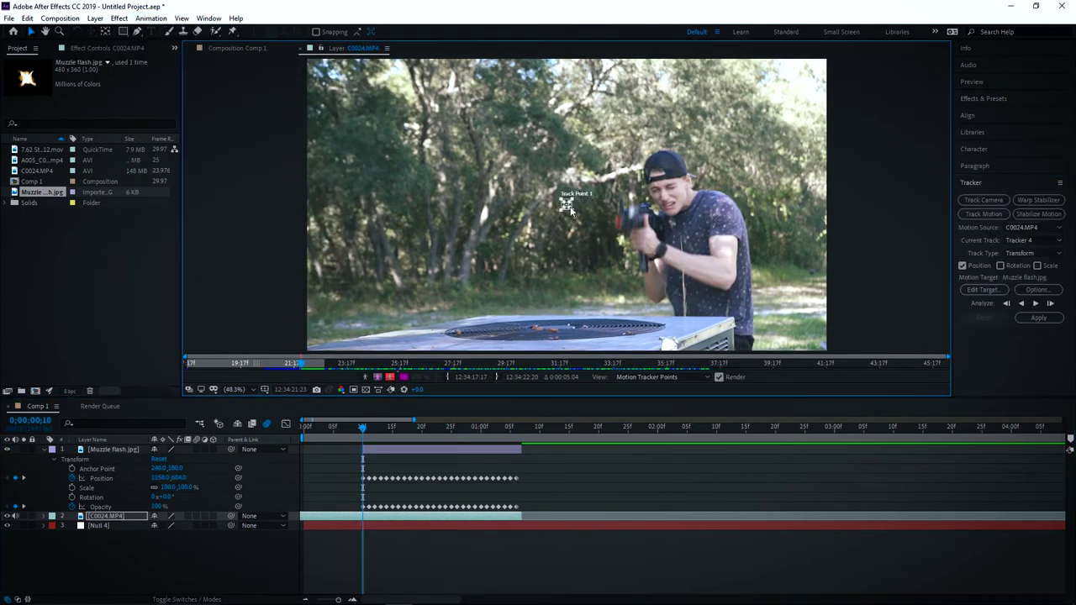
left_click(570, 210)
left_click_drag(569, 207, 674, 194)
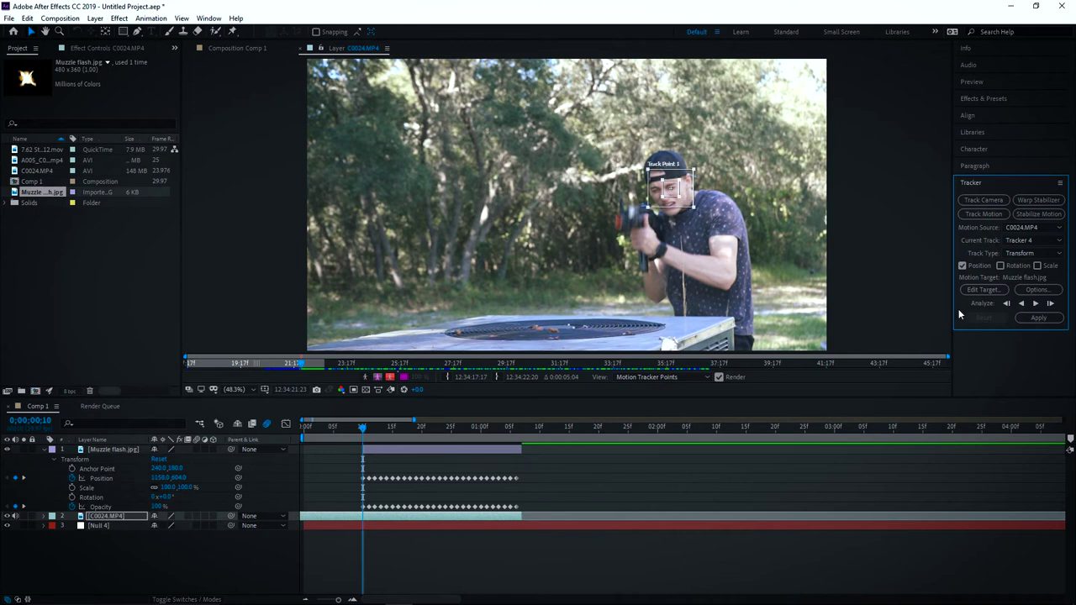
Step: Analyze the track point's motion forward to about 1:05 and scrub back to check the track
left_click(1039, 306)
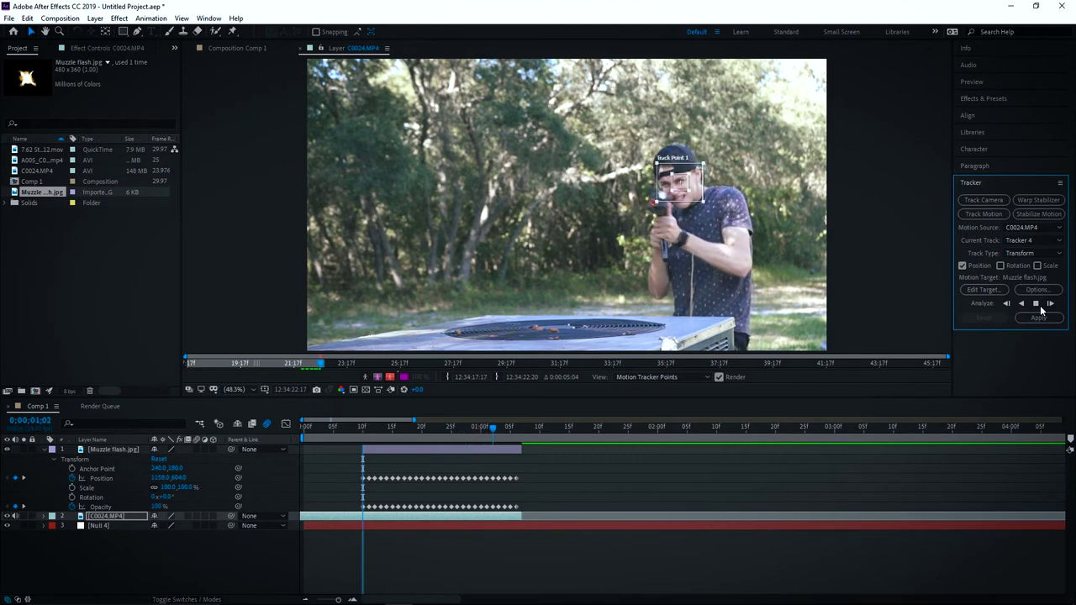
left_click(1037, 303)
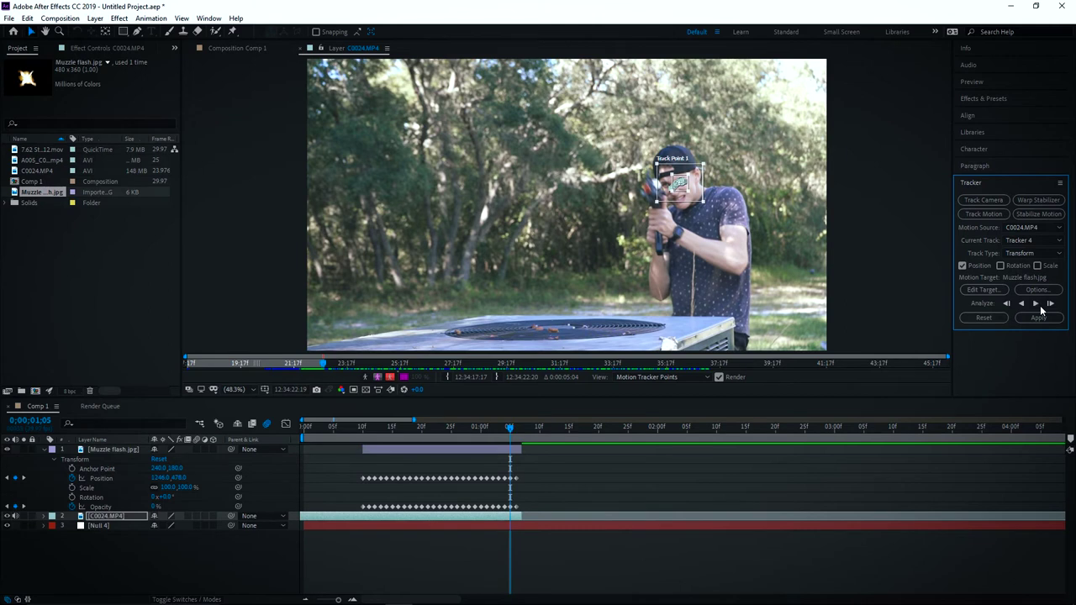
left_click_drag(525, 428, 501, 424)
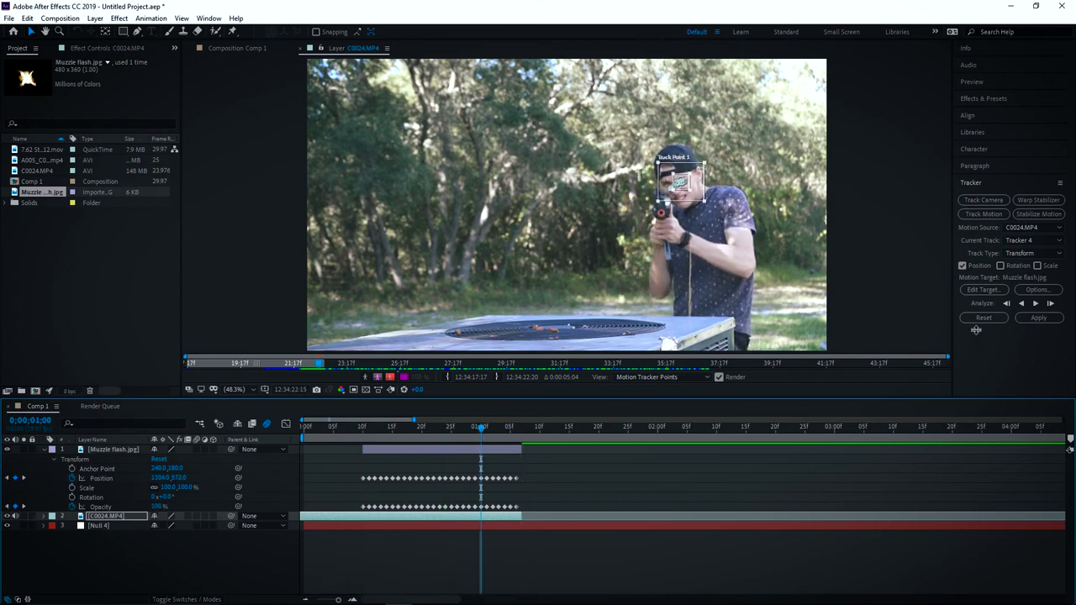
Step: Set the motion target to the Null 4 layer and apply the face tracking data to it
left_click(999, 291)
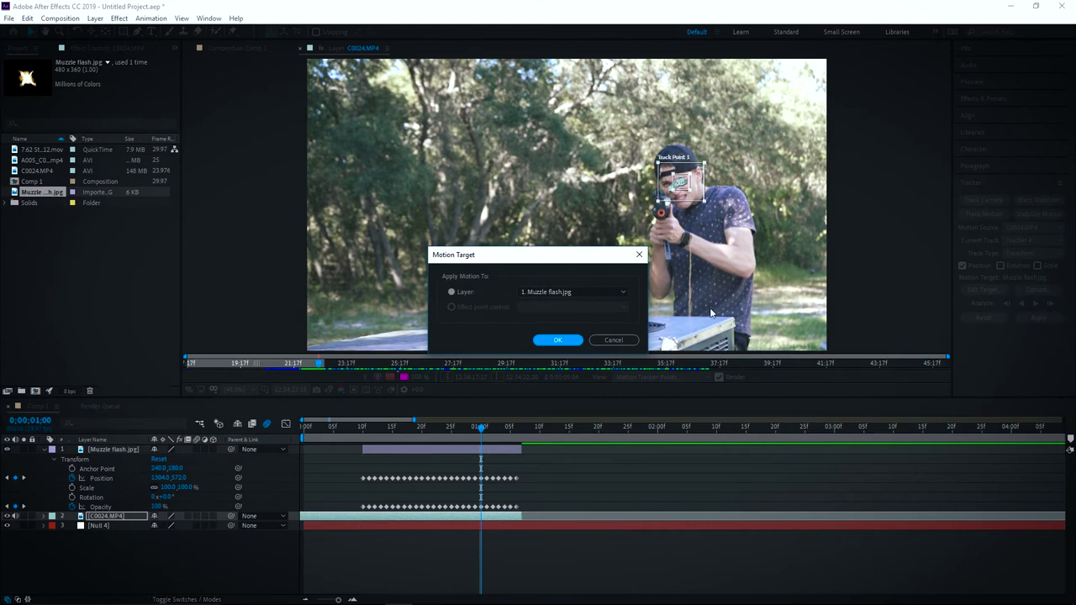
left_click(543, 292)
left_click(590, 327)
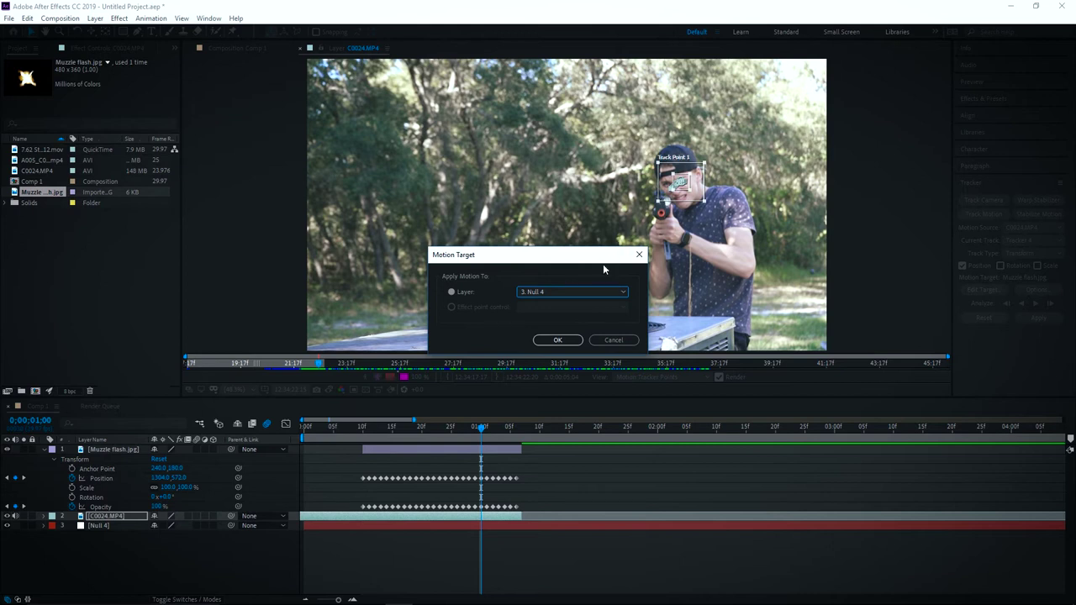
left_click(561, 341)
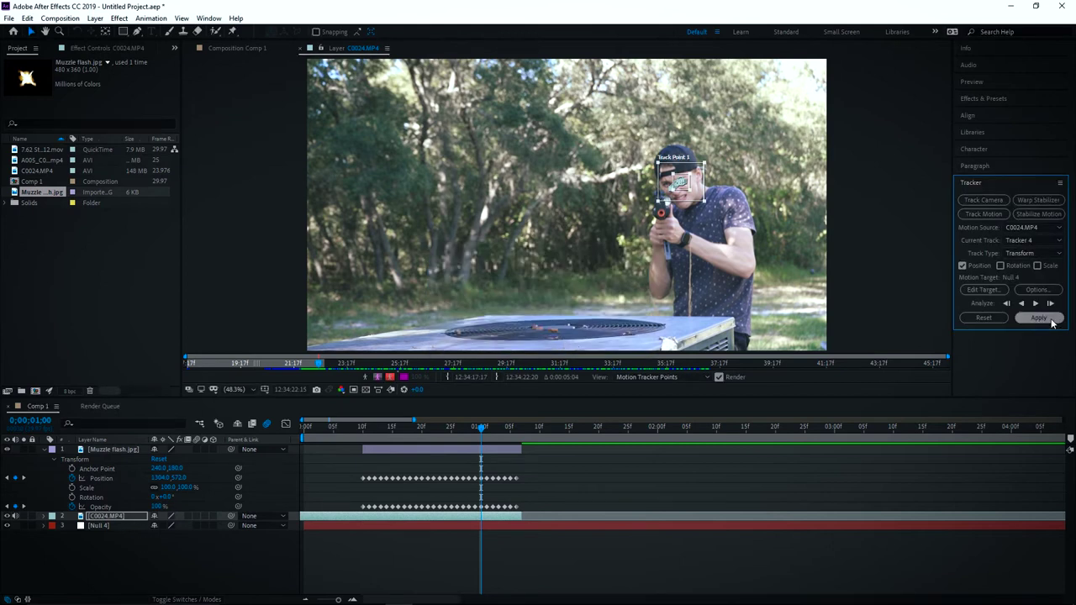
left_click(1052, 319)
left_click(528, 321)
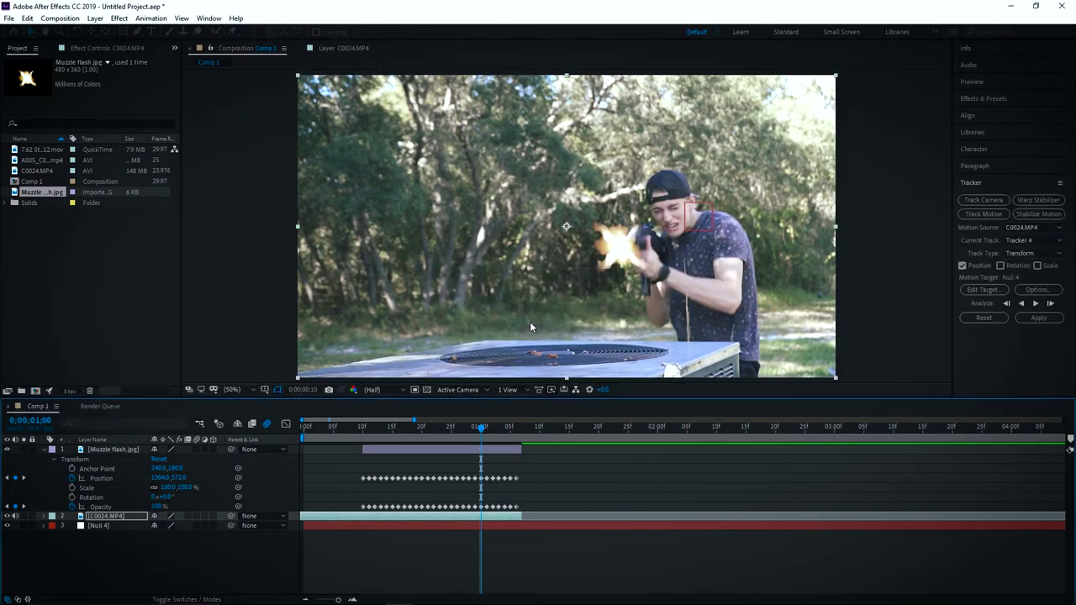
Step: Collapse the layer properties and scrub back to frame 14 with the null selected to check its tracked motion
scroll(34, 471, "up", 5)
left_click(48, 516)
left_click(46, 516)
left_click(44, 449)
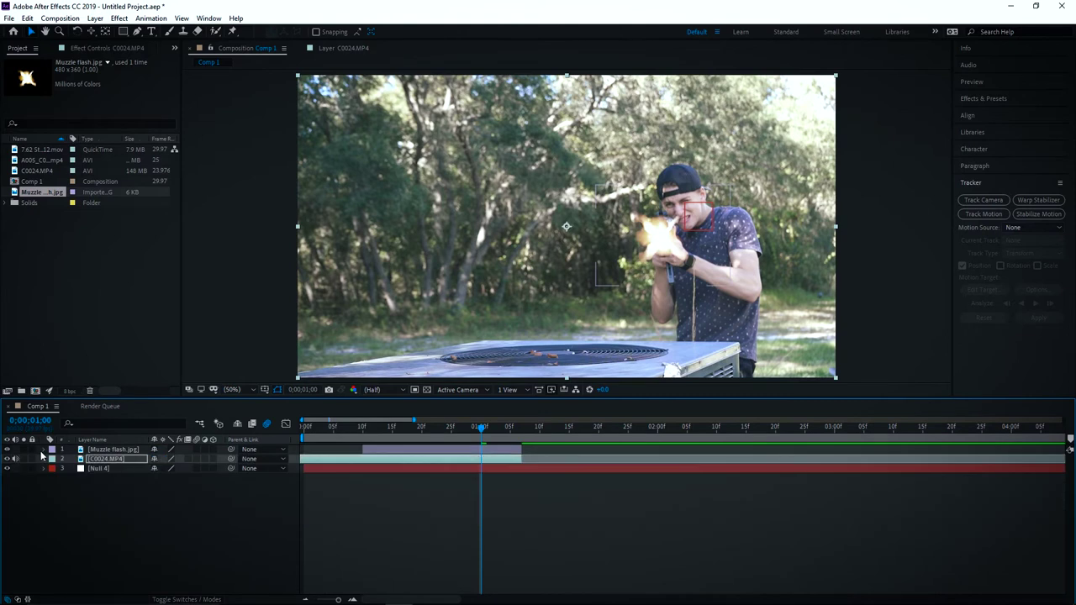
left_click(90, 469)
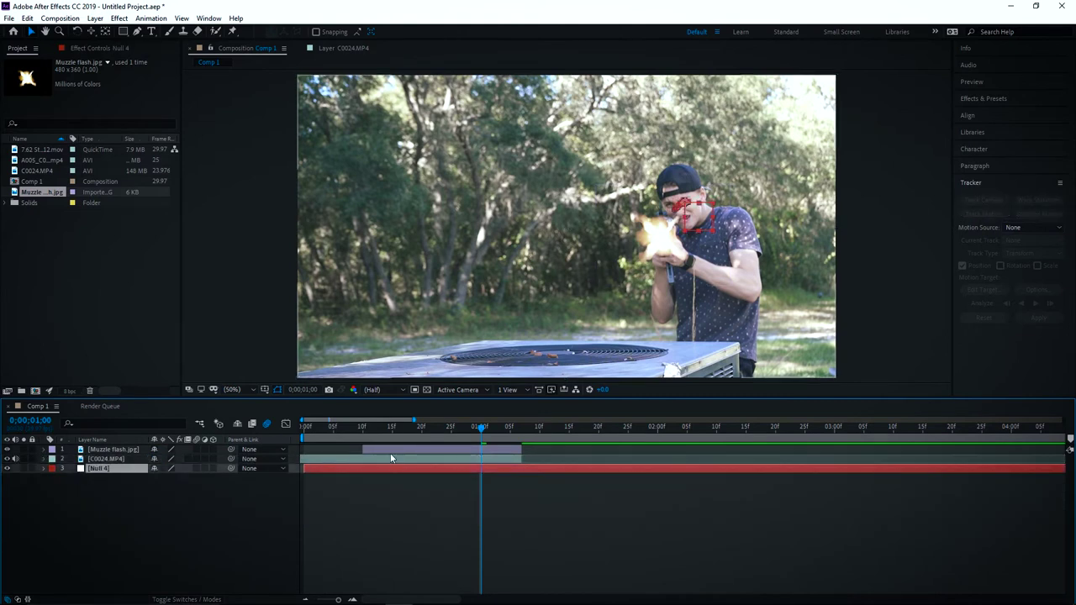
left_click_drag(467, 427, 387, 427)
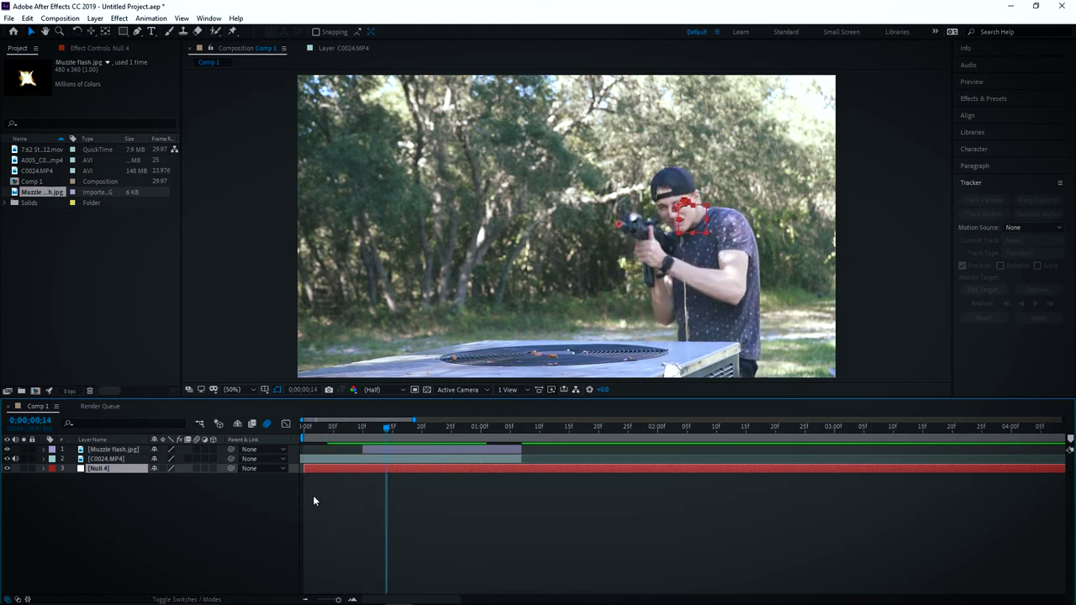
Step: Create an adjustment layer and arrange it between the muzzle flash and the C0024.MP4 footage
right_click(251, 502)
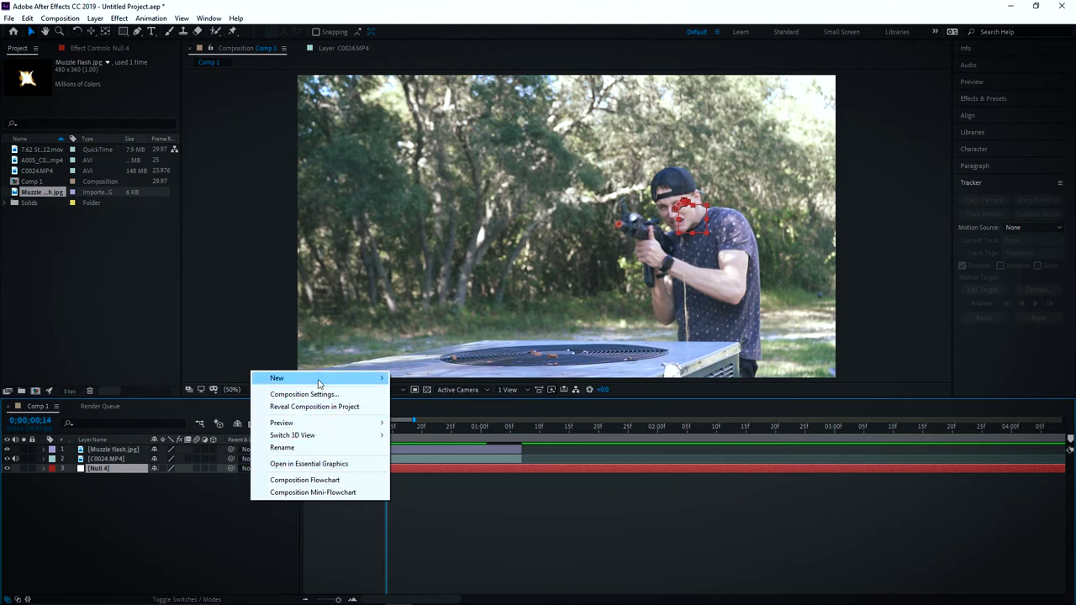
mouse_move(339, 380)
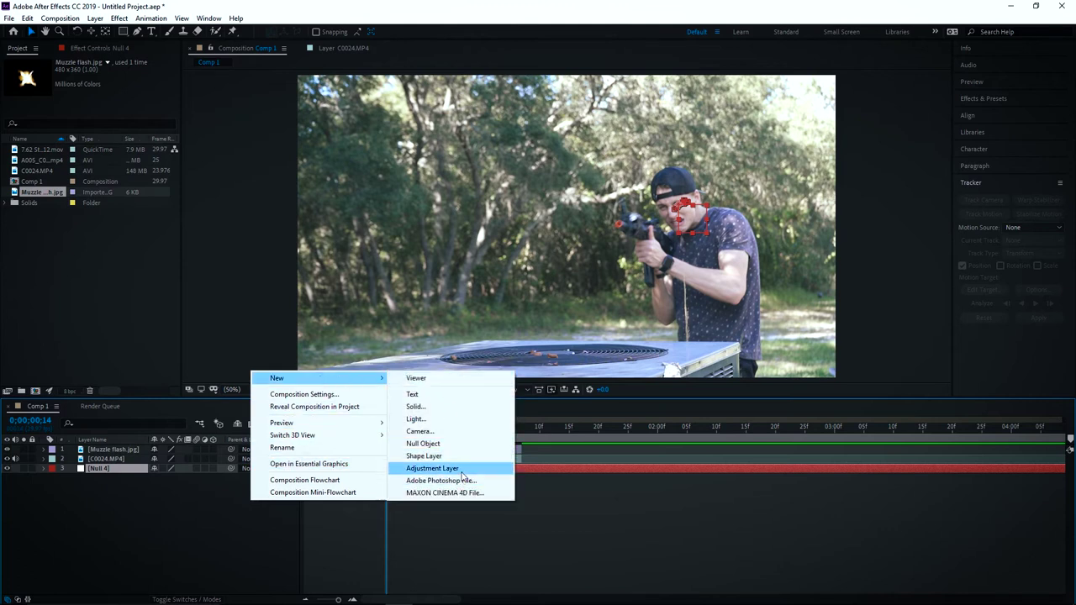
left_click(433, 468)
left_click_drag(101, 459, 104, 471)
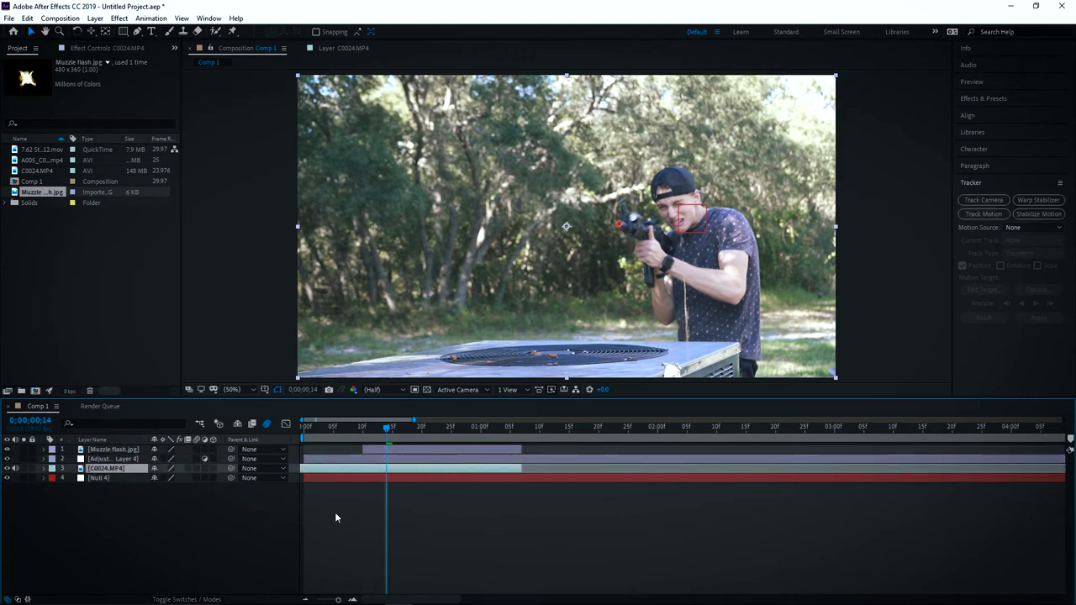
Step: Apply the Curves effect to the adjustment layer and raise the middle of its RGB curve slightly to brighten the image
left_click(994, 95)
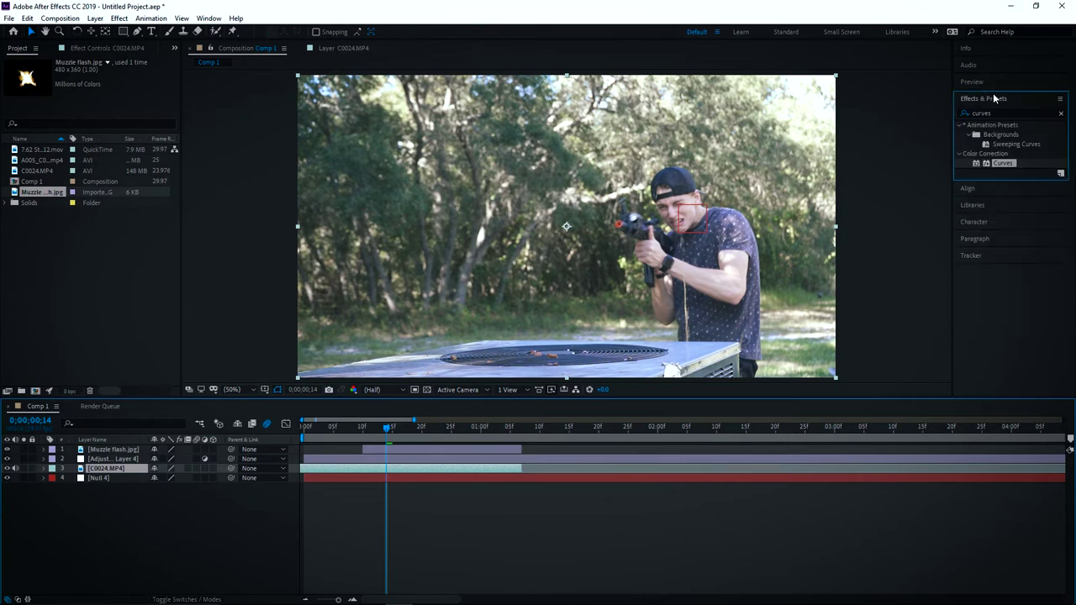
left_click_drag(1012, 162, 131, 458)
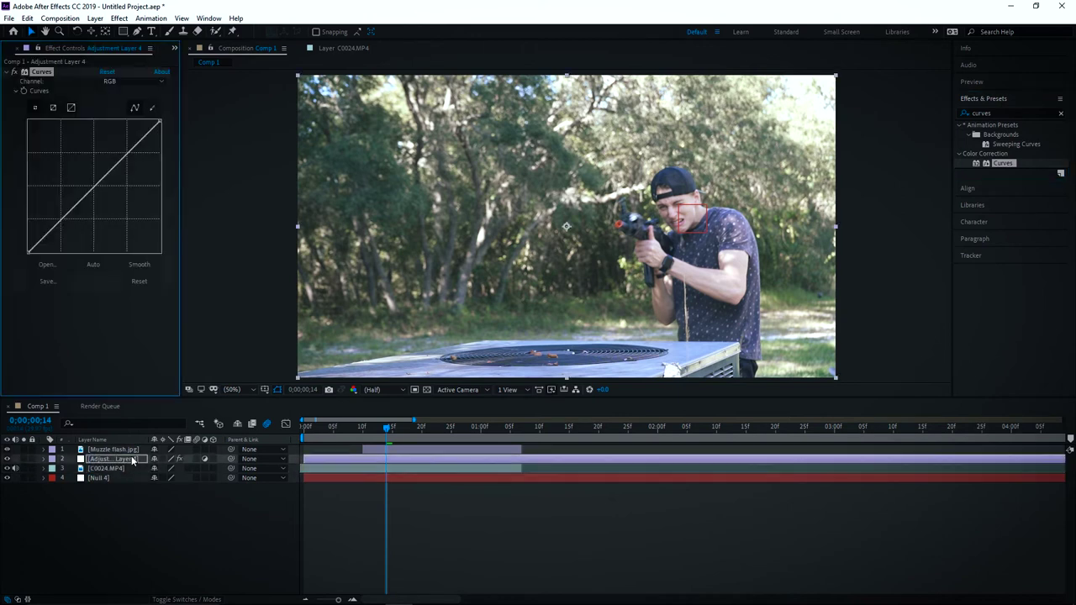
mouse_move(93, 188)
left_mouse_down()
mouse_move(89, 174)
mouse_move(94, 181)
left_mouse_up()
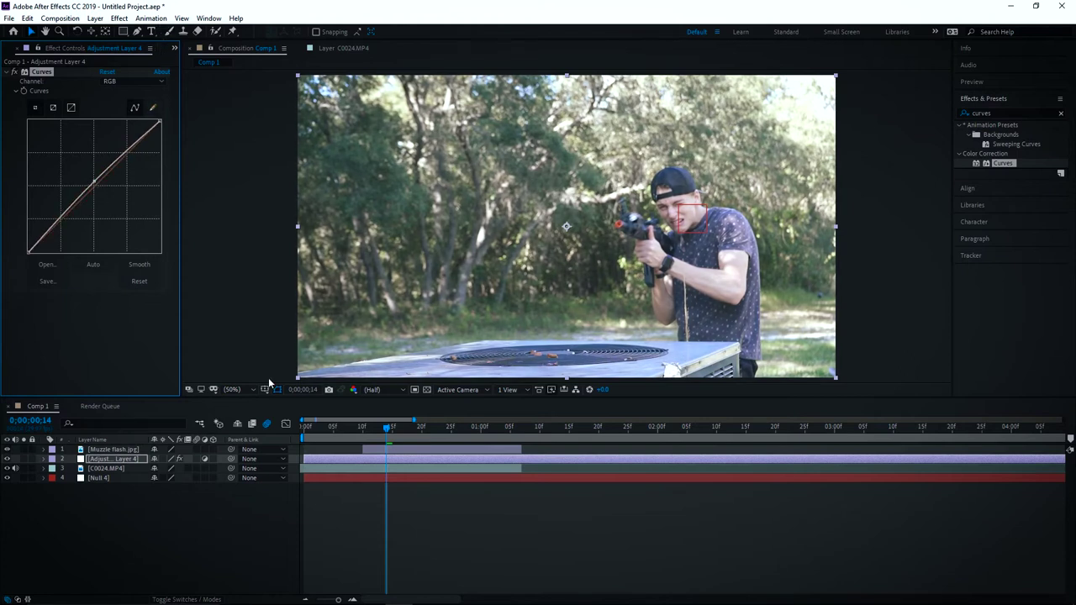
Step: Draw a closed mask with the Pen tool on the adjustment layer over the shooter's cap, face, hands and upper body
left_click(137, 31)
left_click(674, 172)
left_click_drag(658, 182, 644, 249)
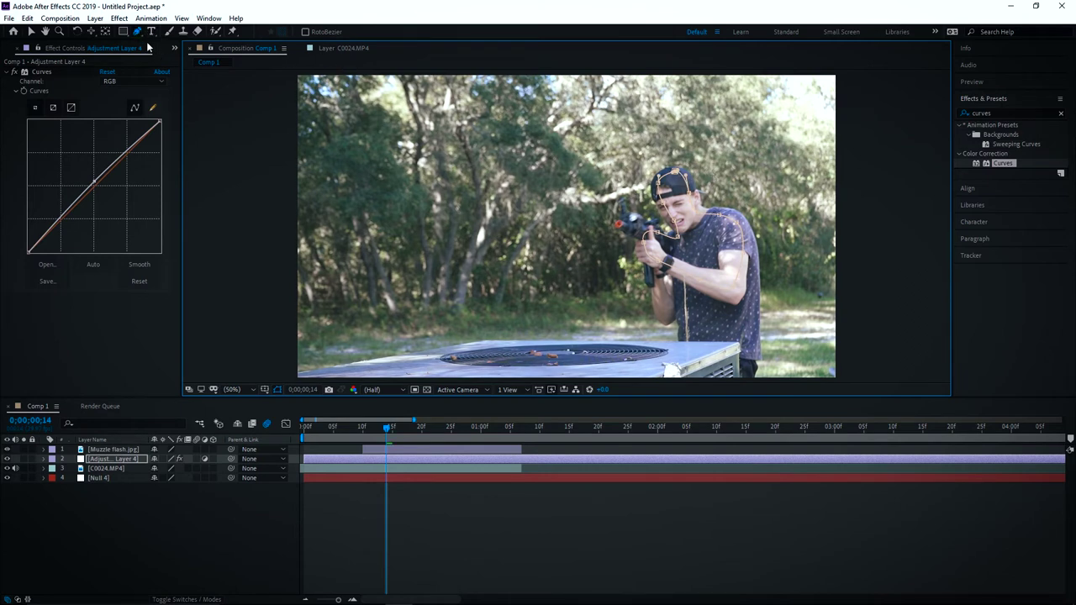
left_click(32, 32)
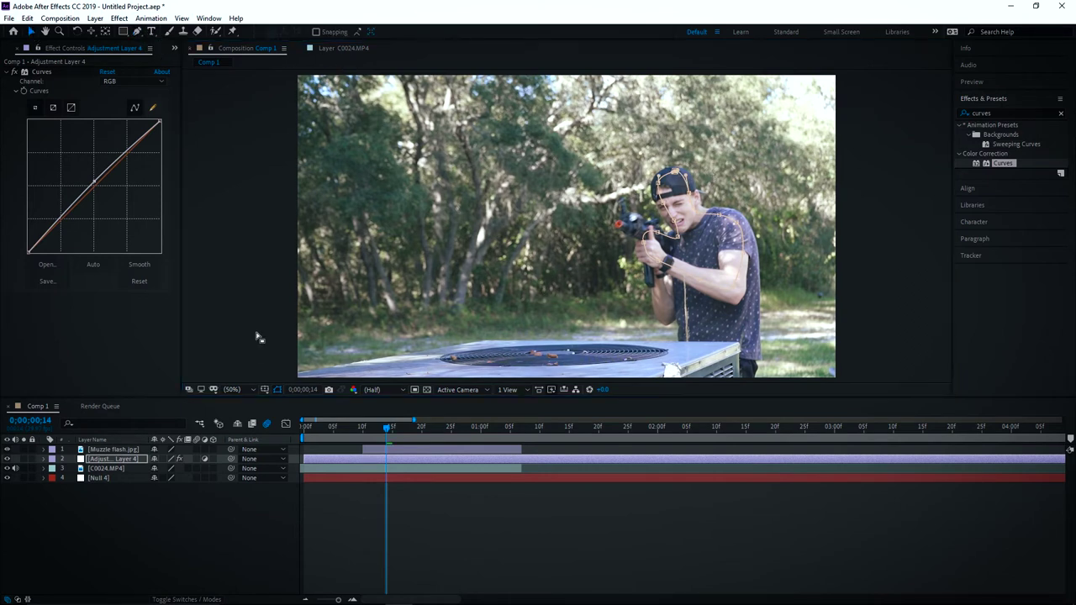
Step: Toggle the adjustment layer's visibility to compare the masked brightening before and after, ending with nothing selected
left_click(8, 459)
left_click(9, 459)
left_click(8, 458)
left_click(9, 459)
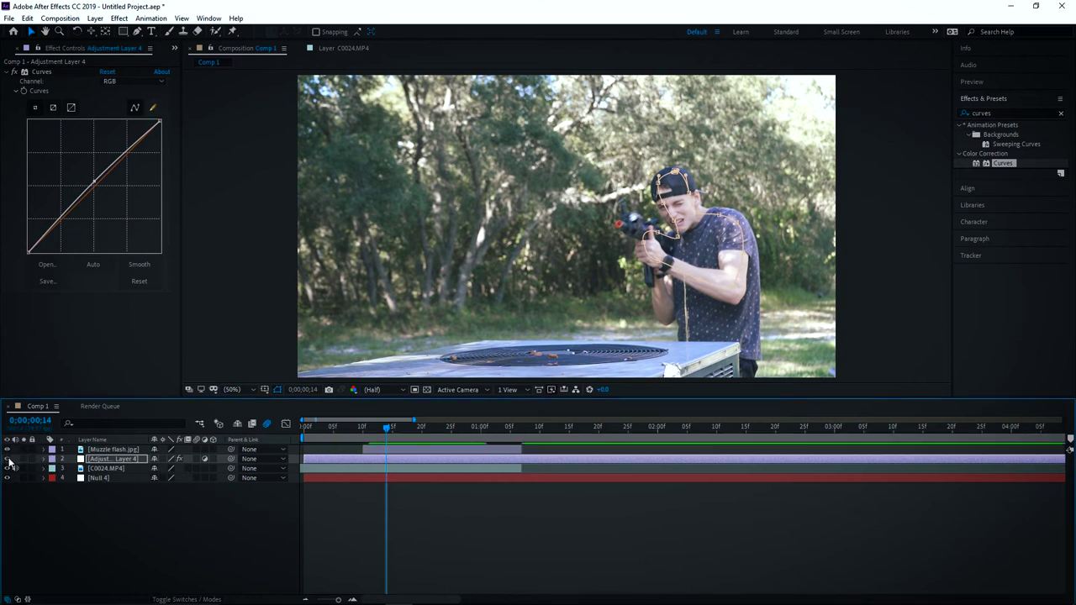
left_click(54, 532)
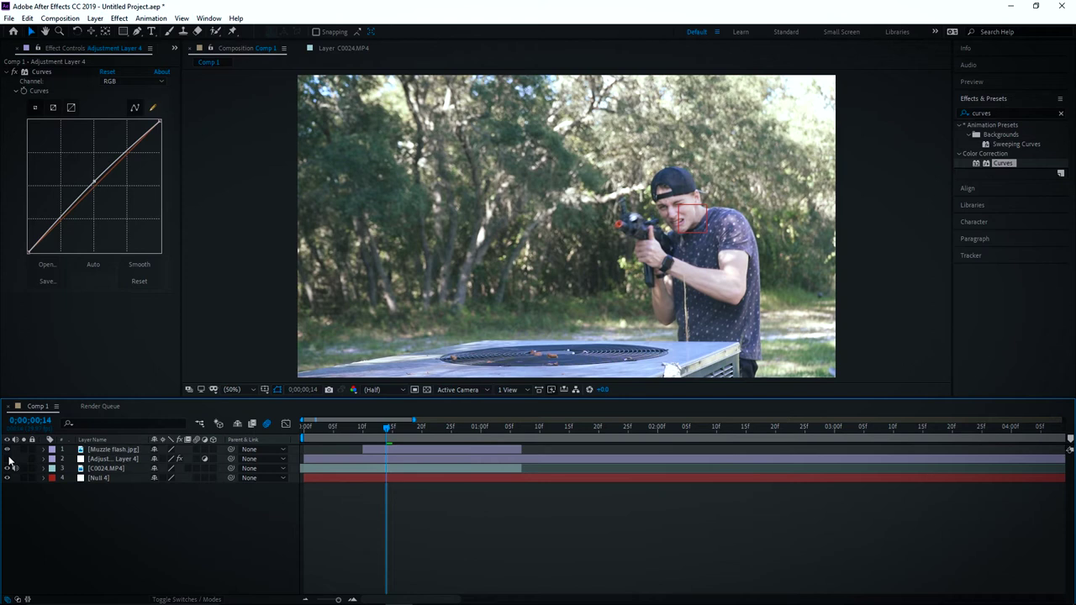
Step: Feather Mask 1 of the adjustment layer by 30 pixels and inspect its soft edge around the face up close
scroll(689, 179, "up", 4)
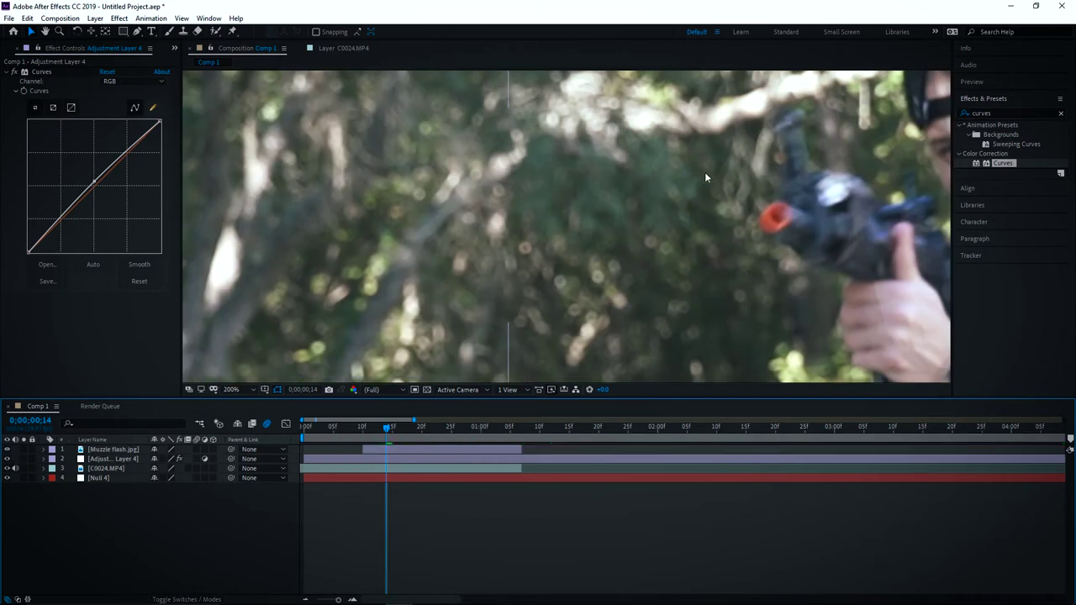
left_click_drag(740, 169, 298, 288)
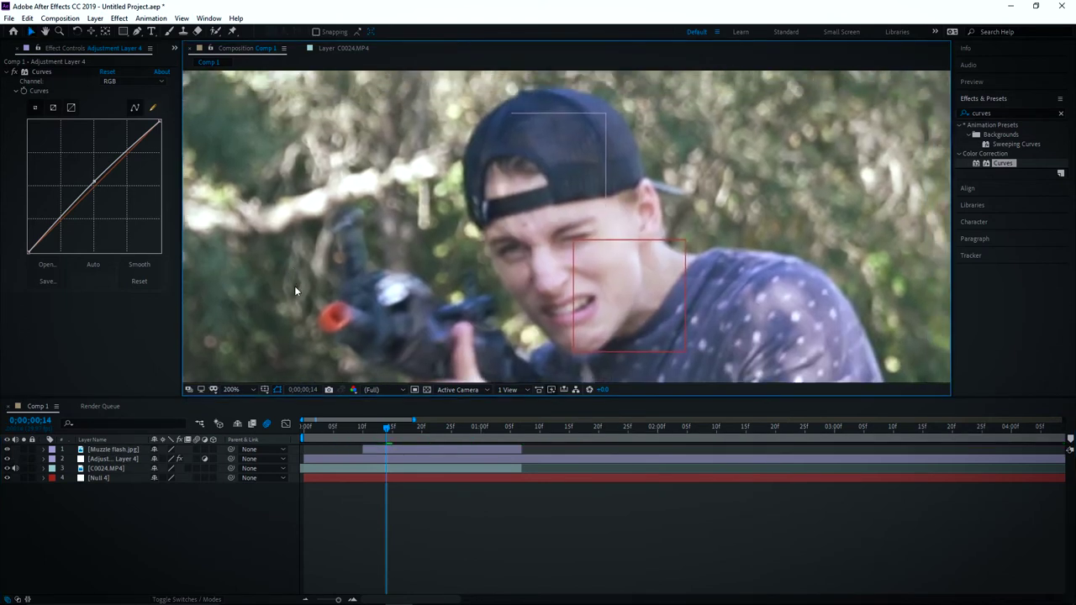
left_click(45, 458)
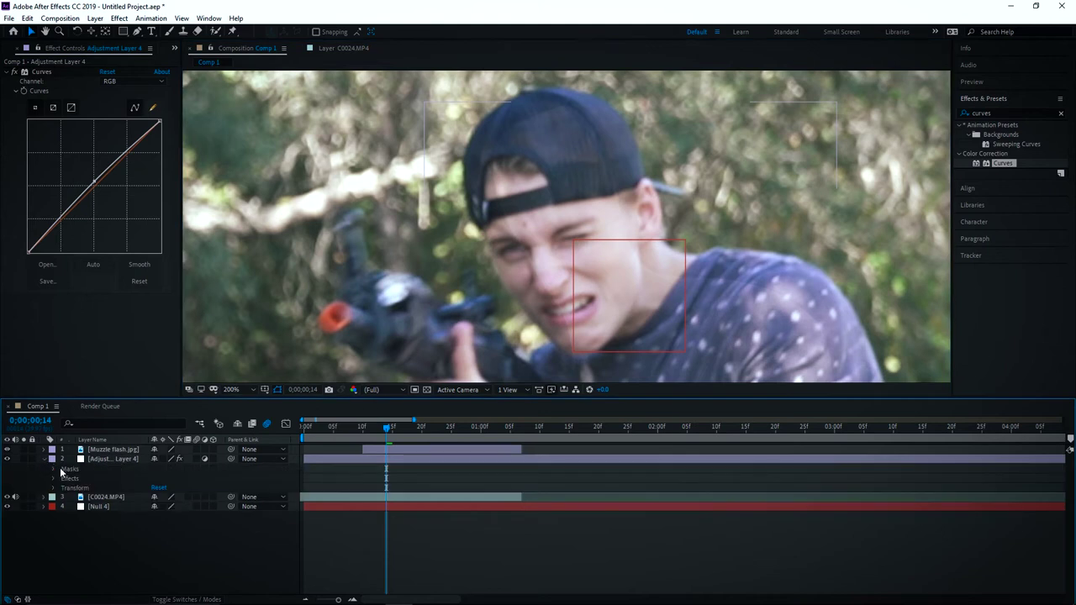
left_click(53, 469)
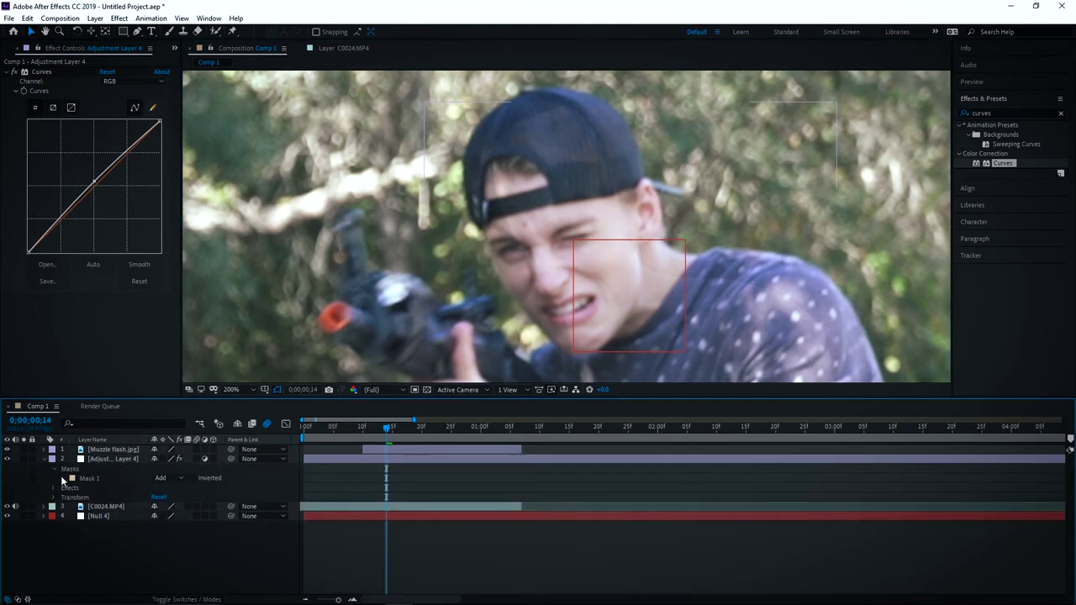
left_click(63, 478)
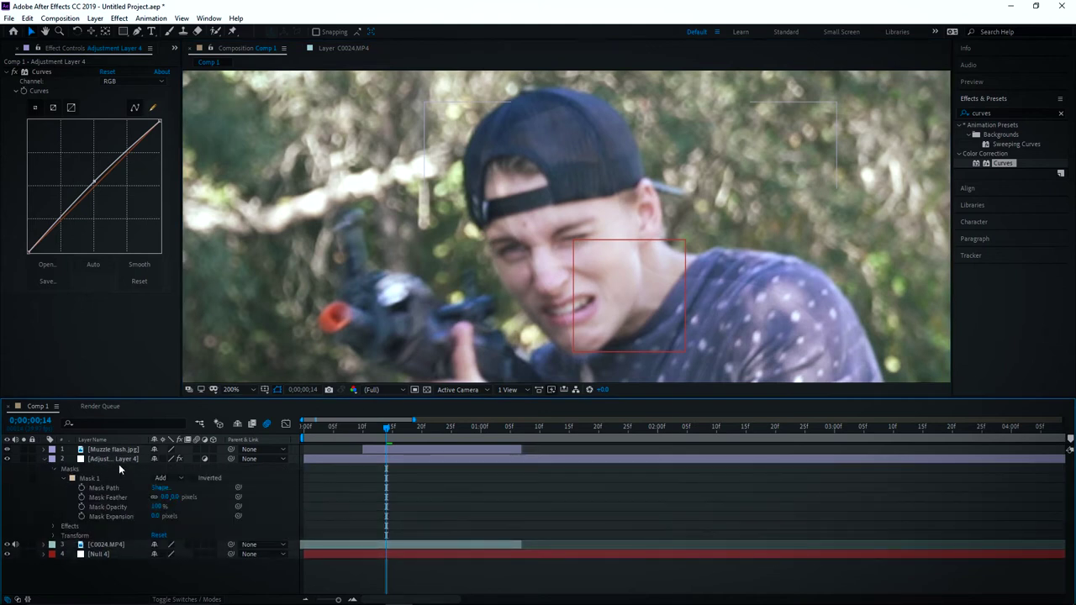
left_click_drag(167, 498, 115, 502)
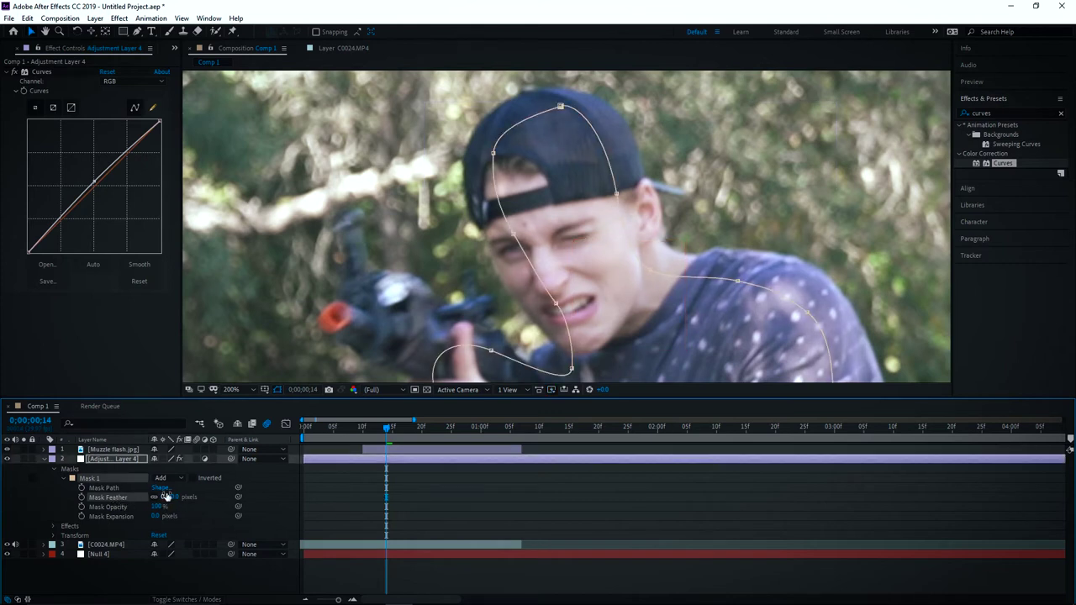
left_click(166, 497)
type("300")
key("Return")
left_click(96, 372)
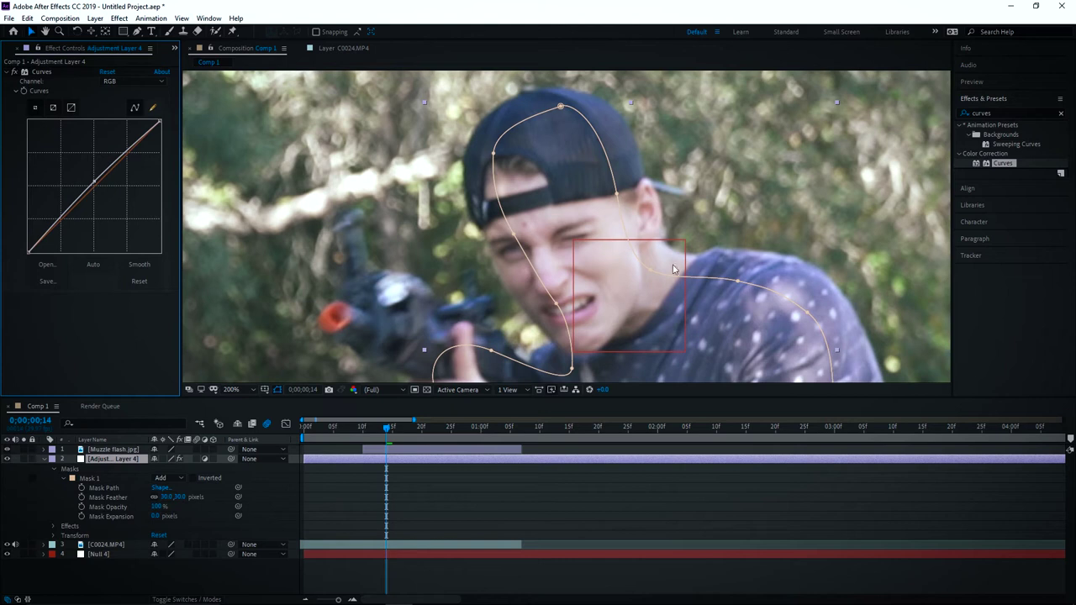
Step: Move the playhead to frame 9 and copy all the opacity keyframes of the Muzzle flash.jpg layer
scroll(670, 264, "down", 4)
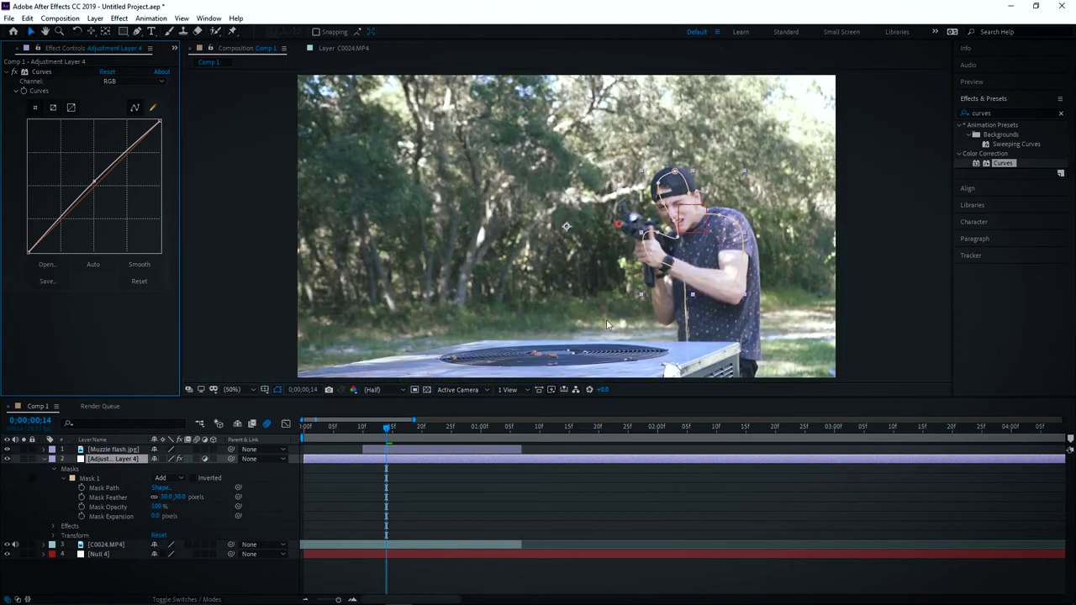
mouse_move(360, 431)
left_mouse_down()
mouse_move(482, 429)
mouse_move(360, 437)
left_mouse_up()
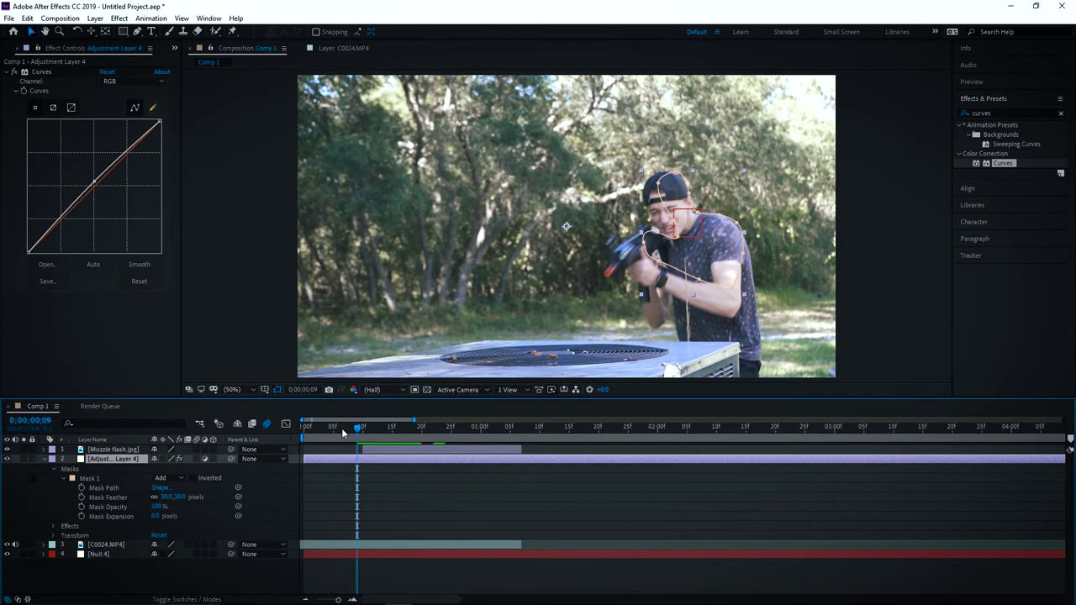
left_click(45, 450)
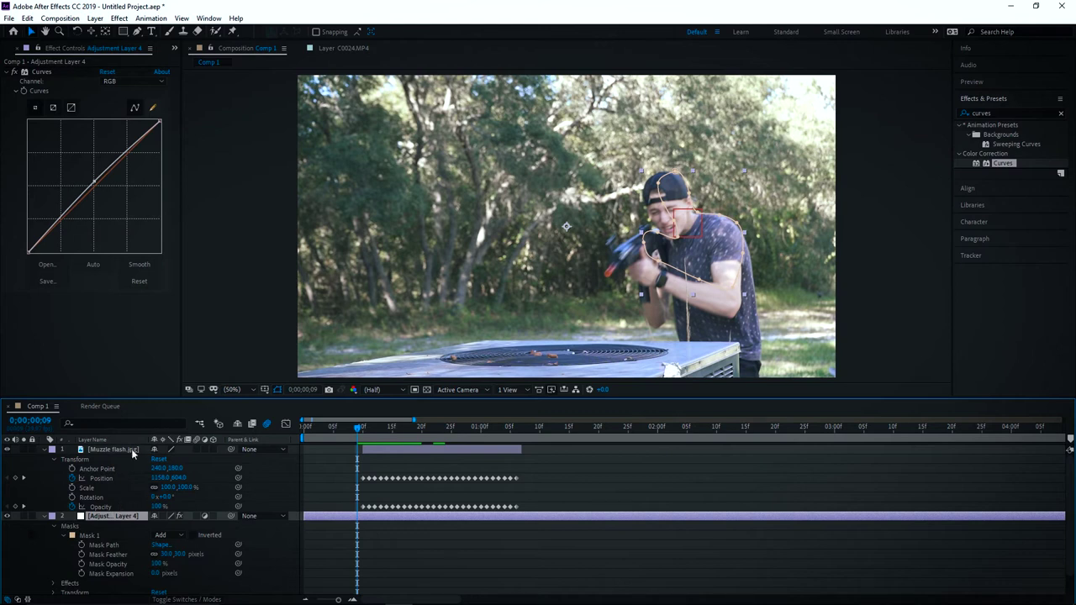
left_click_drag(336, 500, 555, 514)
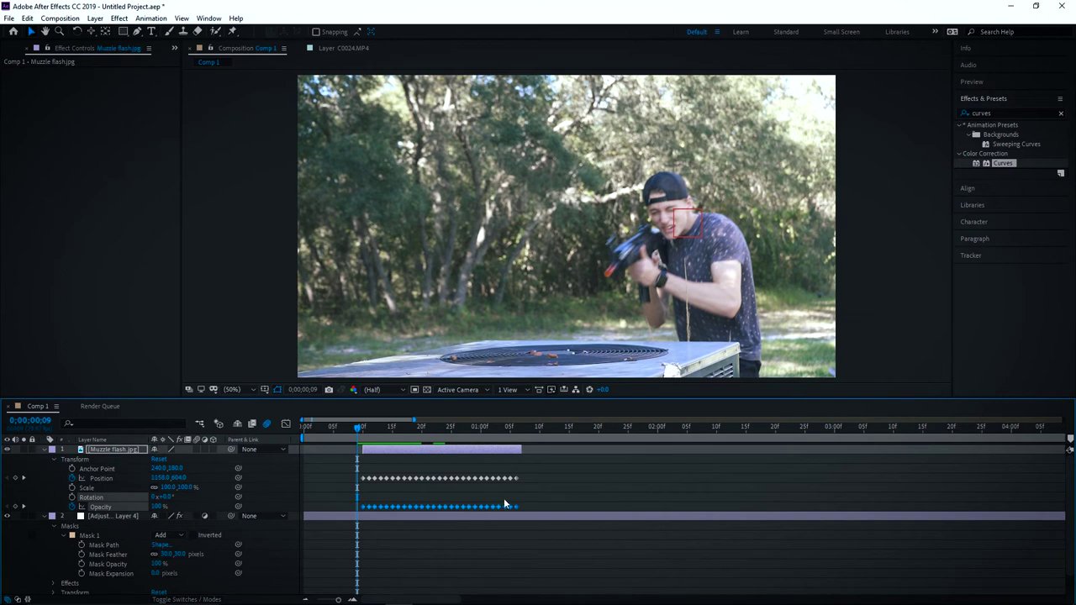
scroll(97, 503, "down", 1)
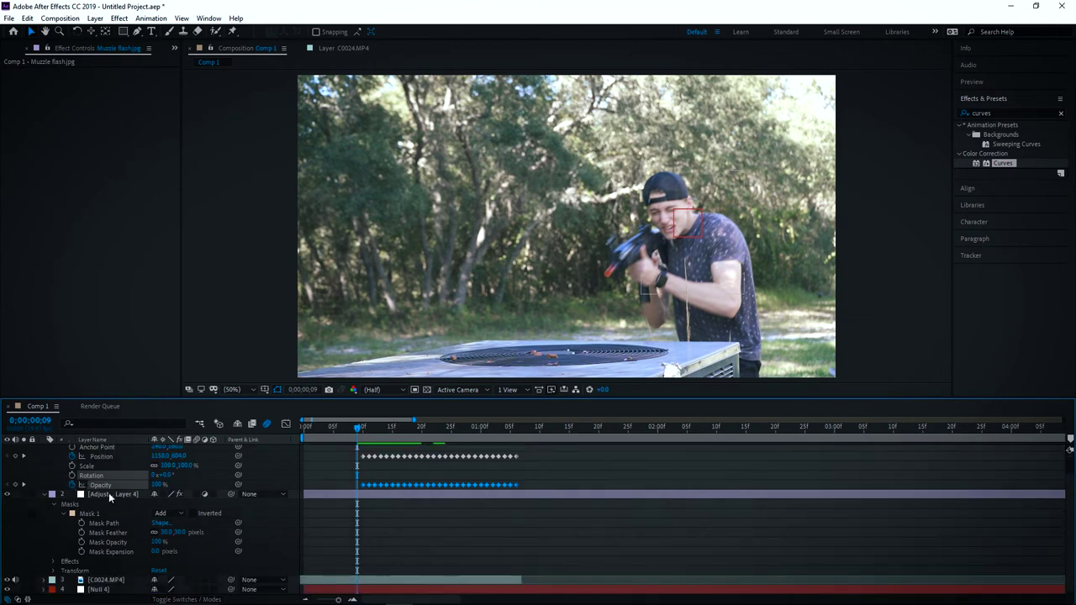
Step: Try pasting the copied opacity keyframes onto the adjustment layer starting at frame 9
left_click(108, 493)
left_click(203, 492)
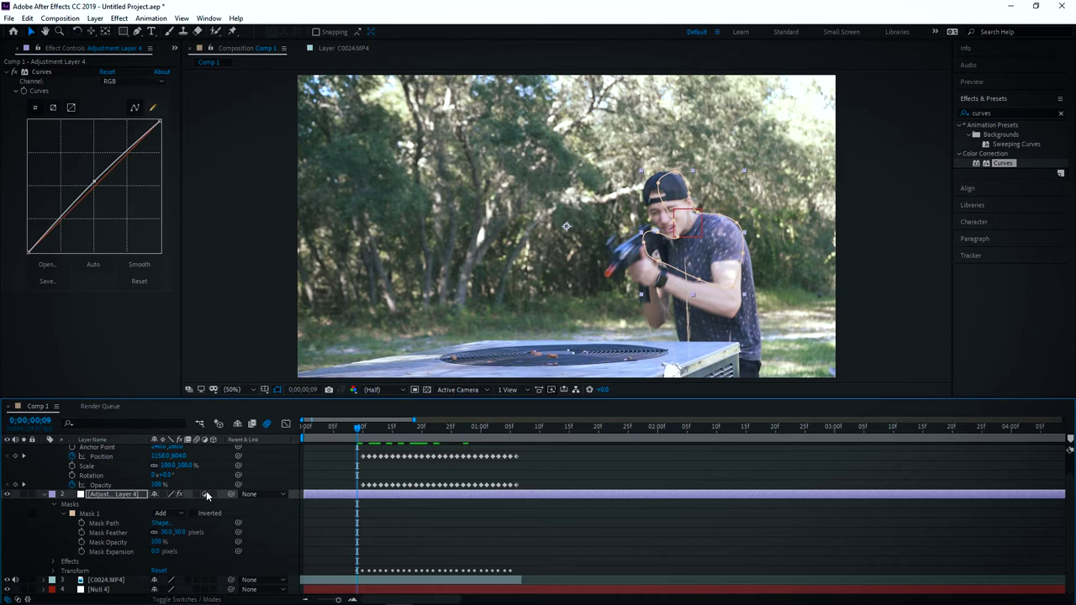
left_click_drag(358, 431, 366, 435)
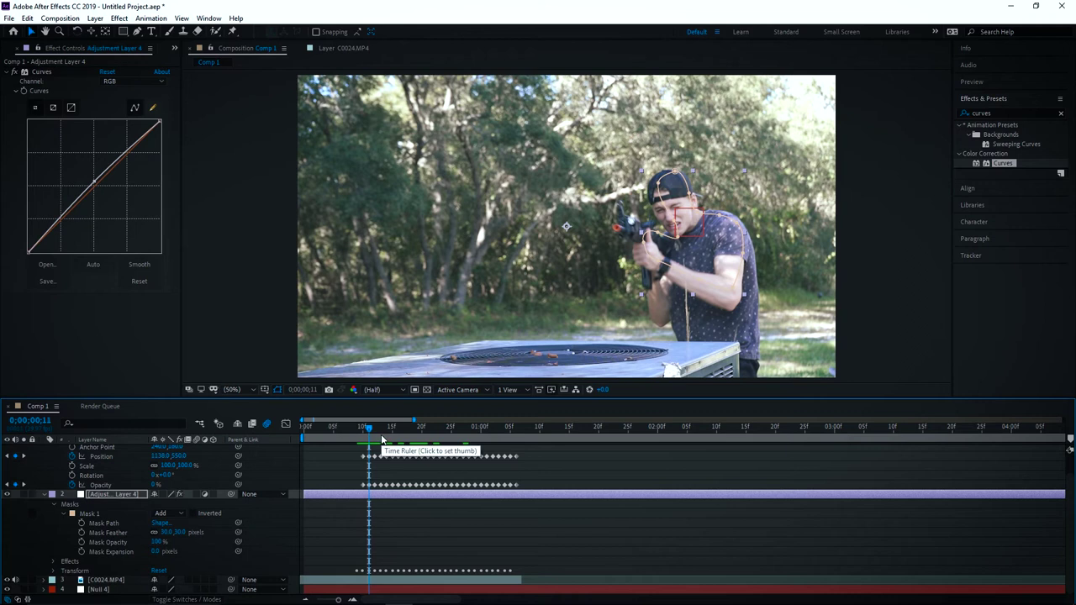
key("ctrl+z")
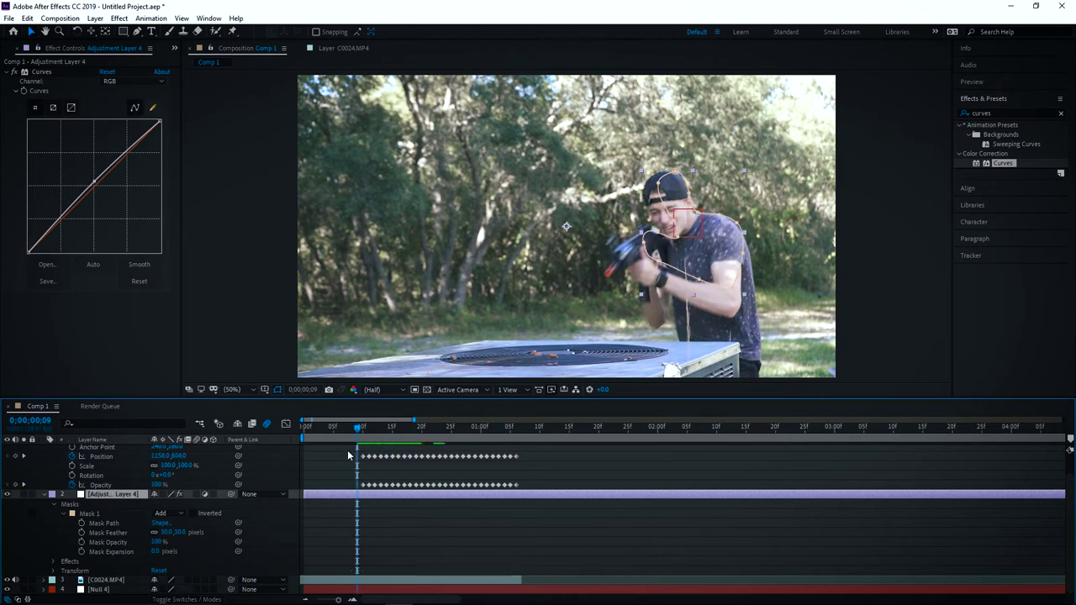
Step: Paste the copied opacity keyframes onto the adjustment layer starting at frame 10, check the flicker, and collapse both layers' properties
key("Page_Down")
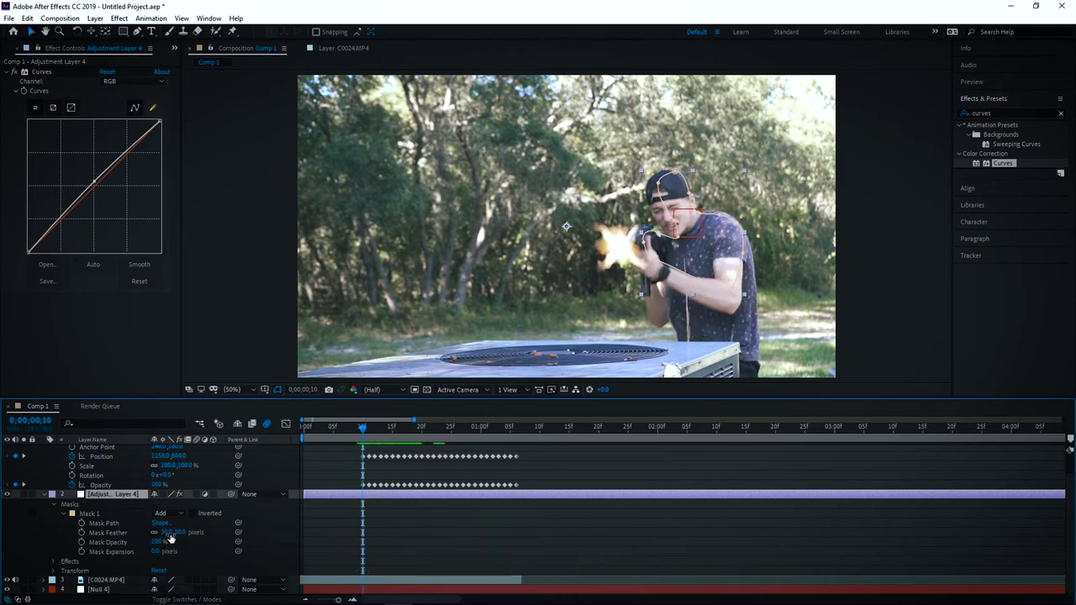
left_click(136, 495)
mouse_move(362, 427)
left_mouse_down()
mouse_move(350, 427)
mouse_move(374, 433)
left_mouse_up()
mouse_move(395, 435)
left_mouse_down()
mouse_move(362, 442)
mouse_move(385, 444)
left_mouse_up()
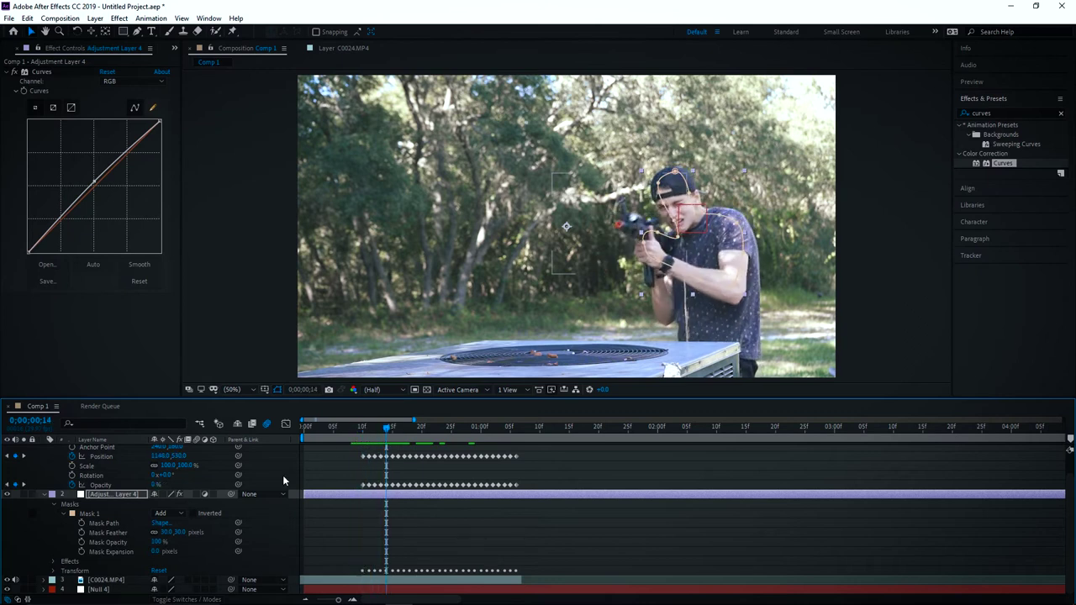
left_click(46, 495)
left_click(43, 451)
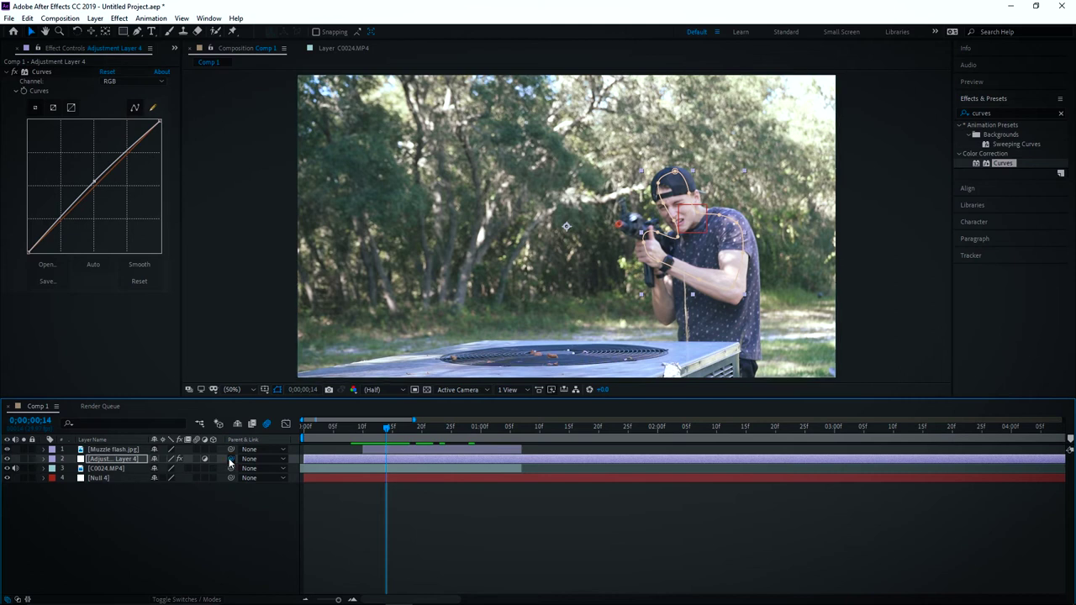
Step: Parent the adjustment layer to Null 4 and scrub the timeline to check that its mask follows the face
left_click_drag(231, 460, 119, 483)
left_click_drag(373, 428, 411, 429)
left_click(207, 580)
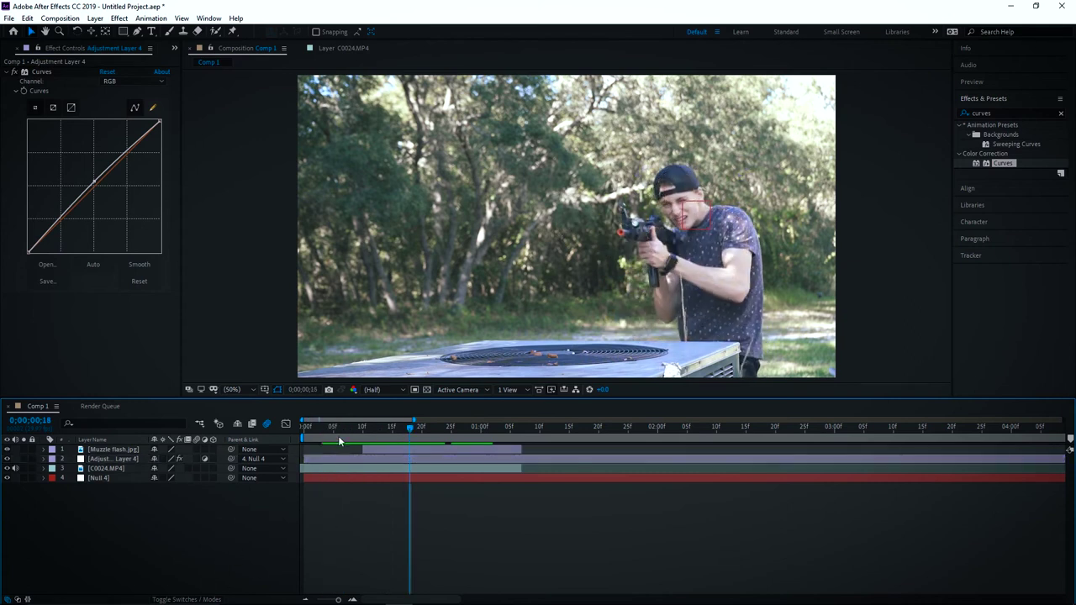
Step: Play back the shot from about frame 5 to review the flash and face lighting, ending at frame 9
left_click(341, 432)
key("space")
key("space")
key("space")
left_click(376, 428)
left_click(334, 428)
key("space")
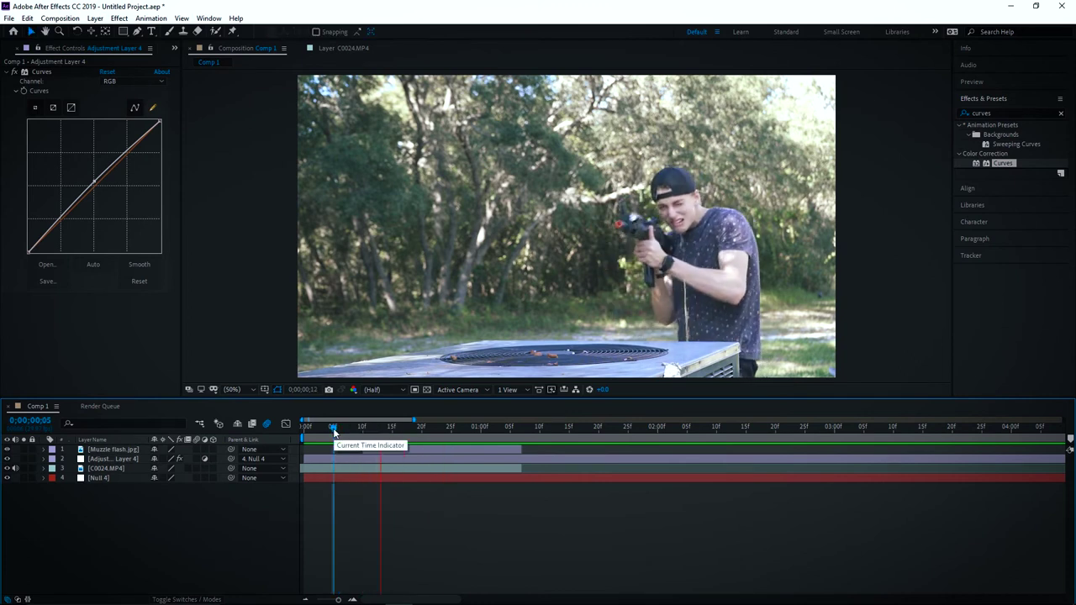
left_click_drag(329, 428, 357, 417)
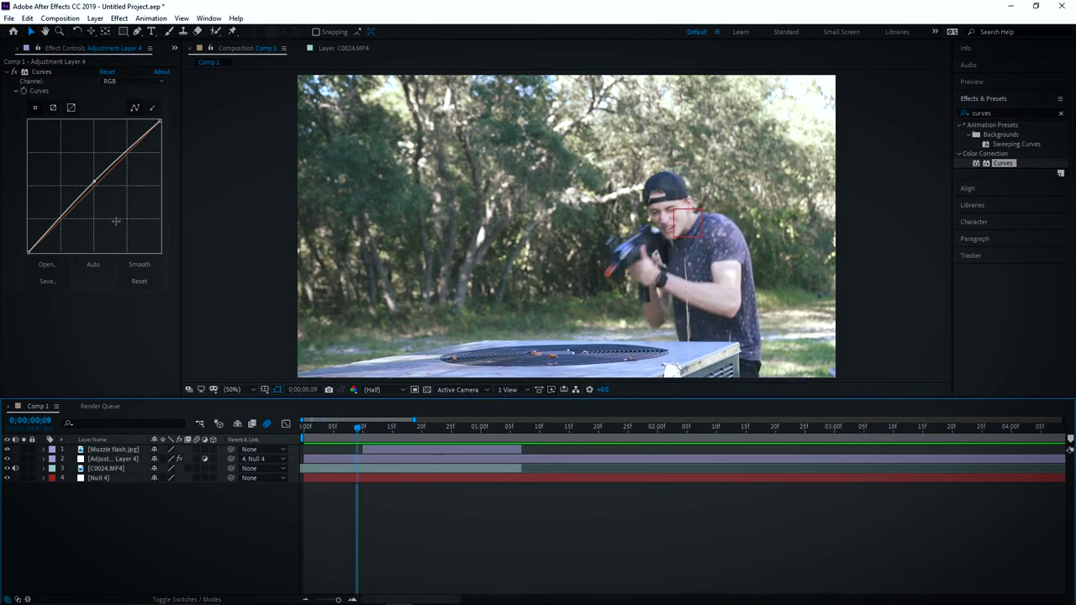
Step: Place the A005 smoke clip above all the other layers and set its blending mode to Screen
left_click(58, 48)
left_click_drag(53, 159, 132, 452)
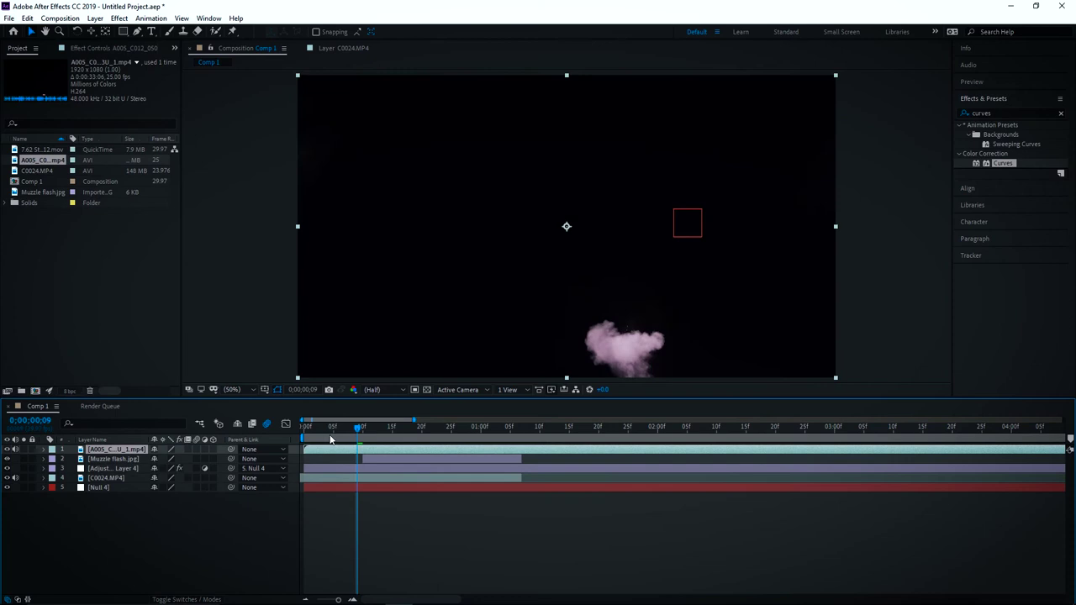
right_click(134, 449)
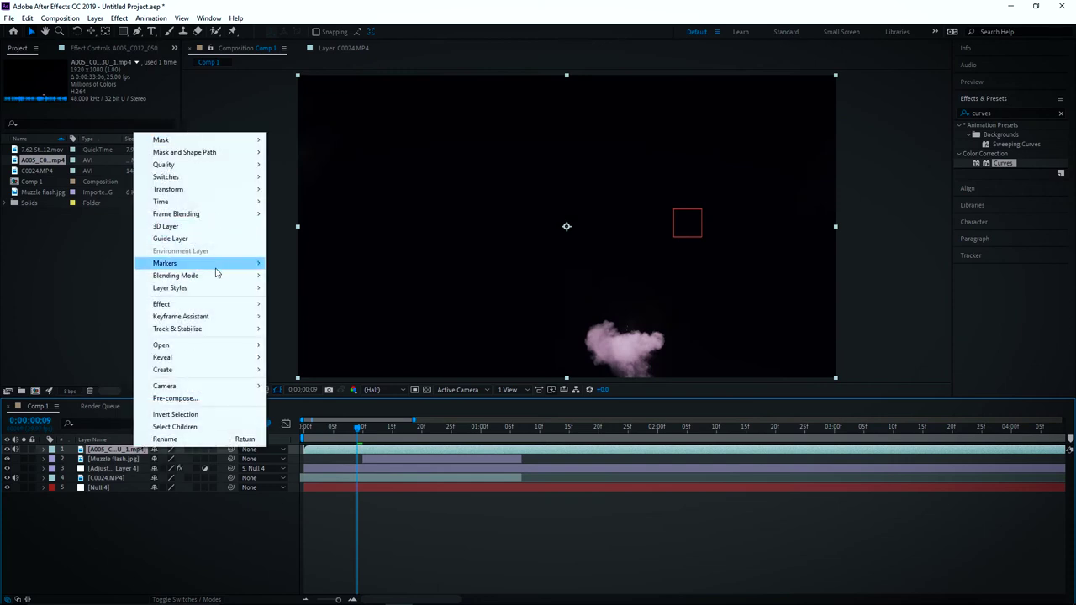
mouse_move(260, 277)
left_click(313, 256)
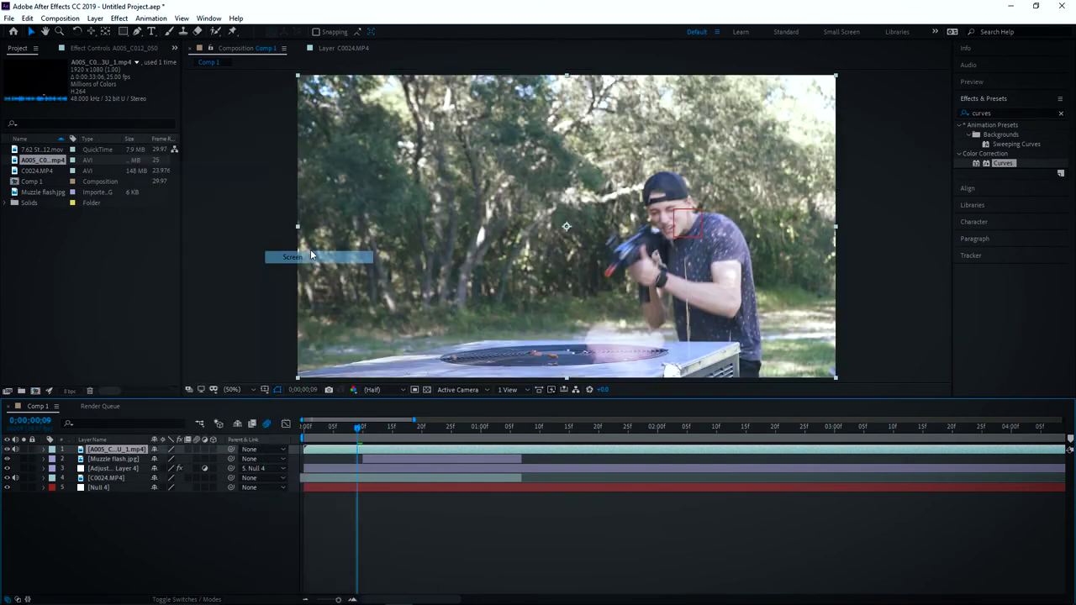
Step: Slide the smoke clip earlier in time and trim its start to frame 10, where the muzzle flash begins
mouse_move(350, 438)
left_mouse_down()
mouse_move(382, 437)
mouse_move(339, 436)
mouse_move(413, 434)
mouse_move(363, 432)
left_mouse_up()
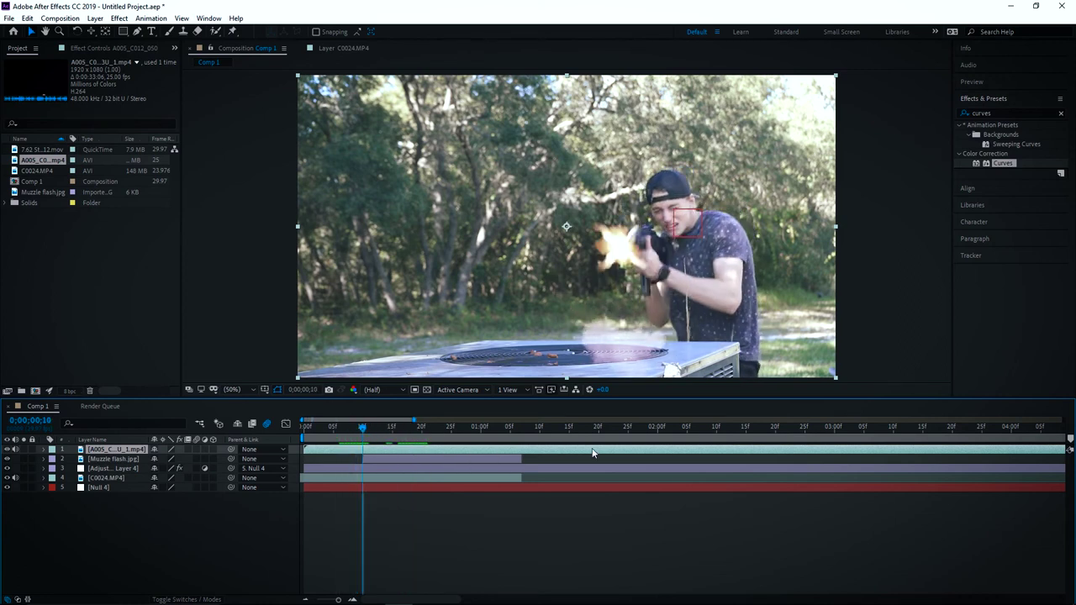
left_click_drag(594, 454, 533, 447)
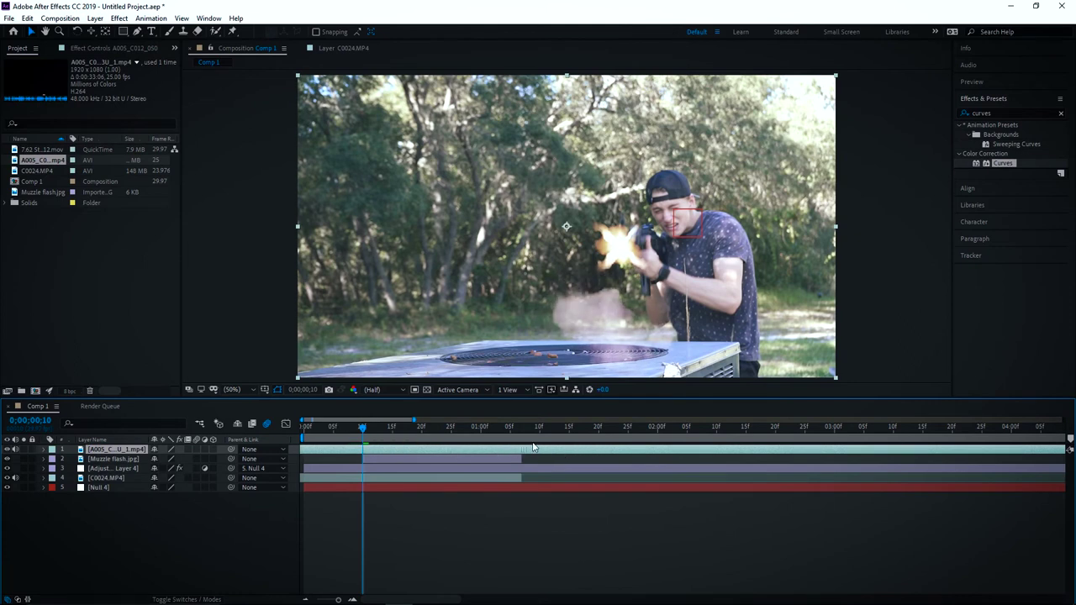
left_click(359, 443)
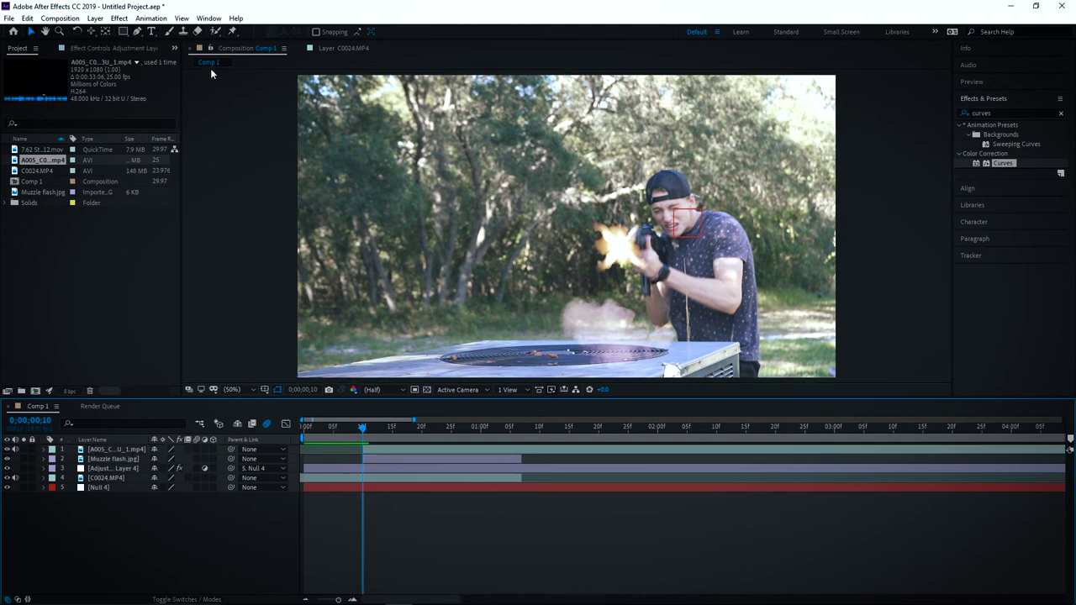
Step: Move the smoke clip up in the frame so the puff covers the muzzle flash
left_click_drag(565, 330, 574, 237)
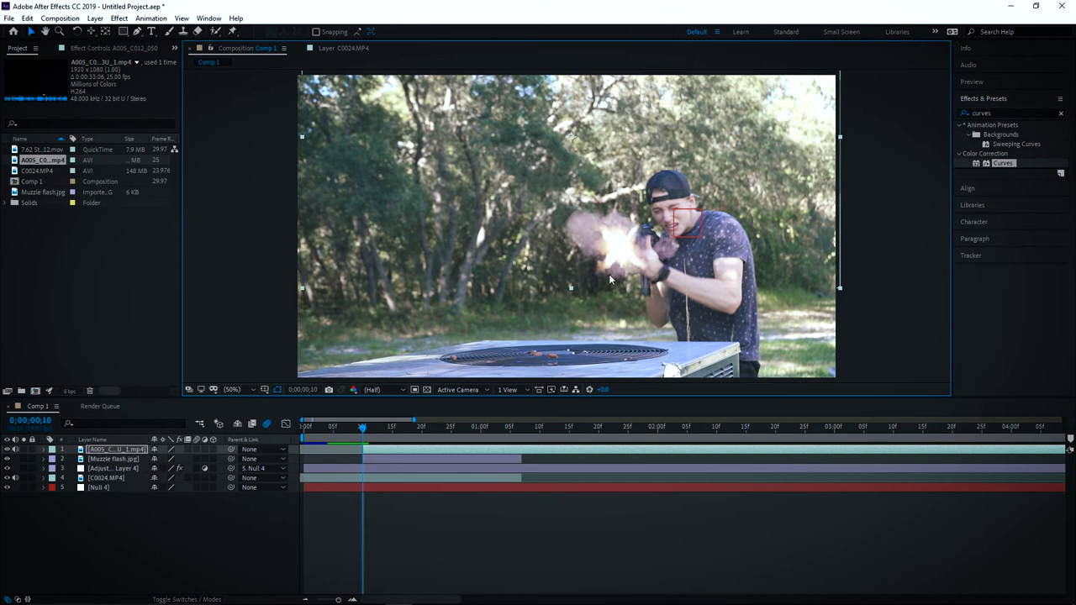
Step: Draw a large rounded closed mask on the smoke clip with the Pen tool, running from the shooter's shoulder around the smoke area
scroll(648, 286, "up", 4)
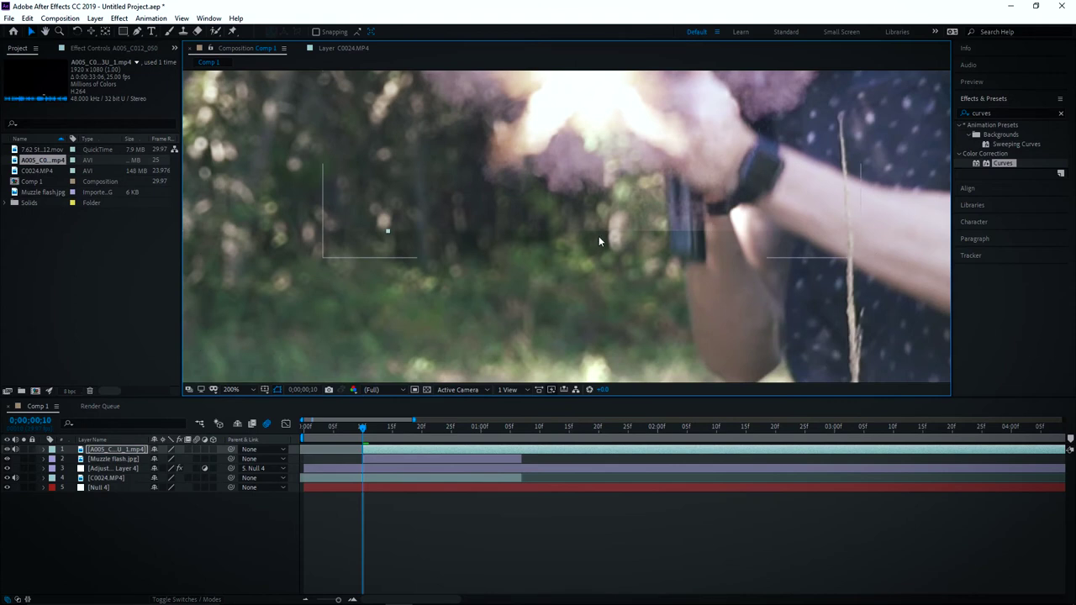
scroll(599, 236, "down", 4)
left_click(137, 32)
left_click(706, 217)
left_click_drag(575, 272, 521, 267)
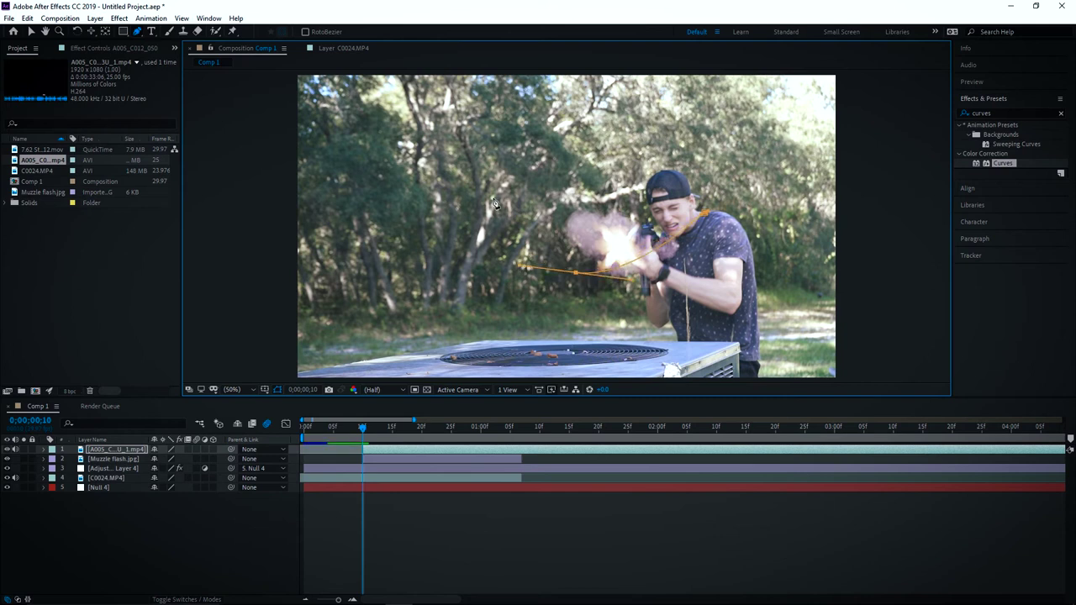
left_click_drag(480, 177, 490, 156)
left_click_drag(549, 106, 578, 96)
left_click_drag(699, 116, 724, 173)
left_click(706, 218)
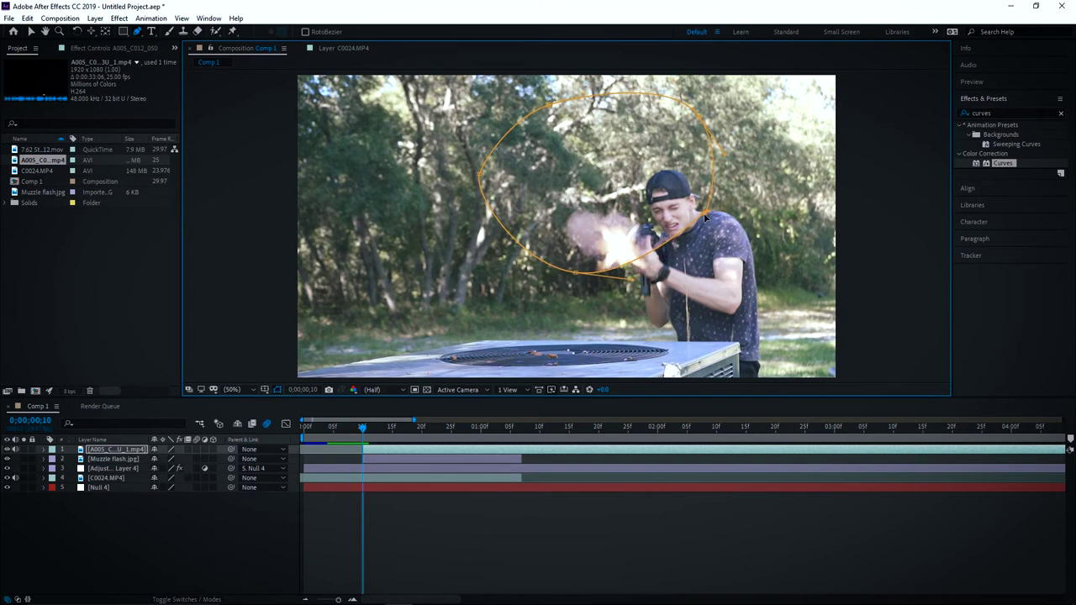
Step: Feather the smoke clip's mask by 159 pixels and keyframe its mask opacity at 0% on frame 10
left_click(46, 449)
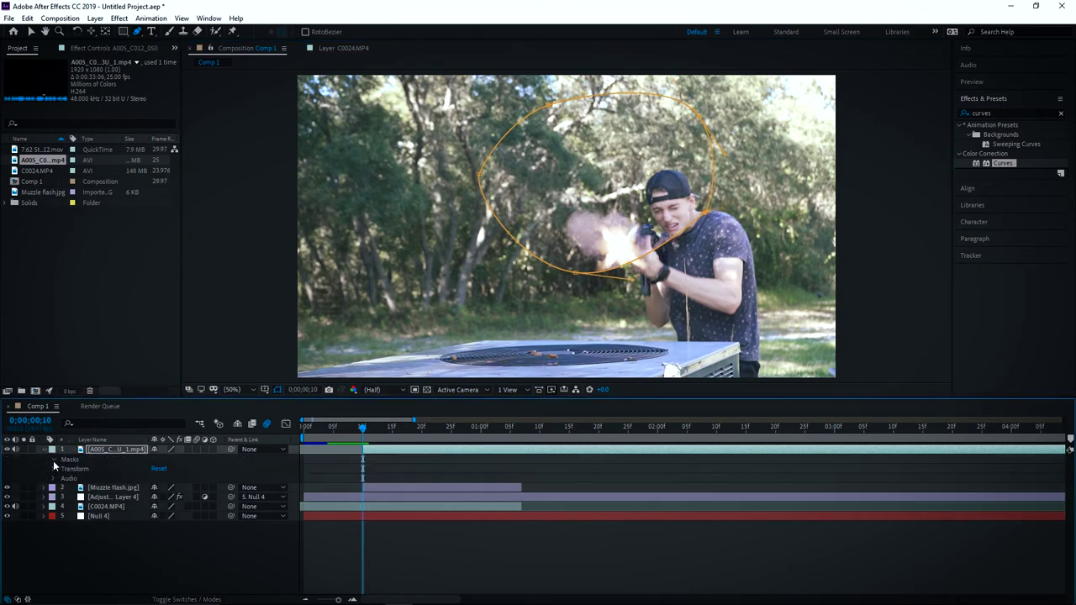
left_click(54, 461)
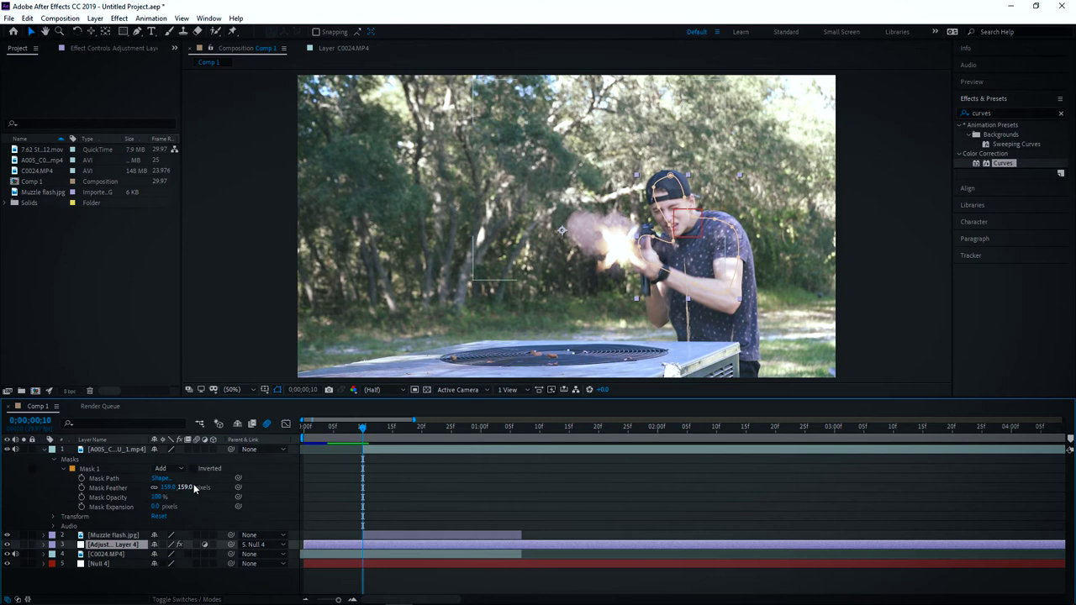
left_click(80, 497)
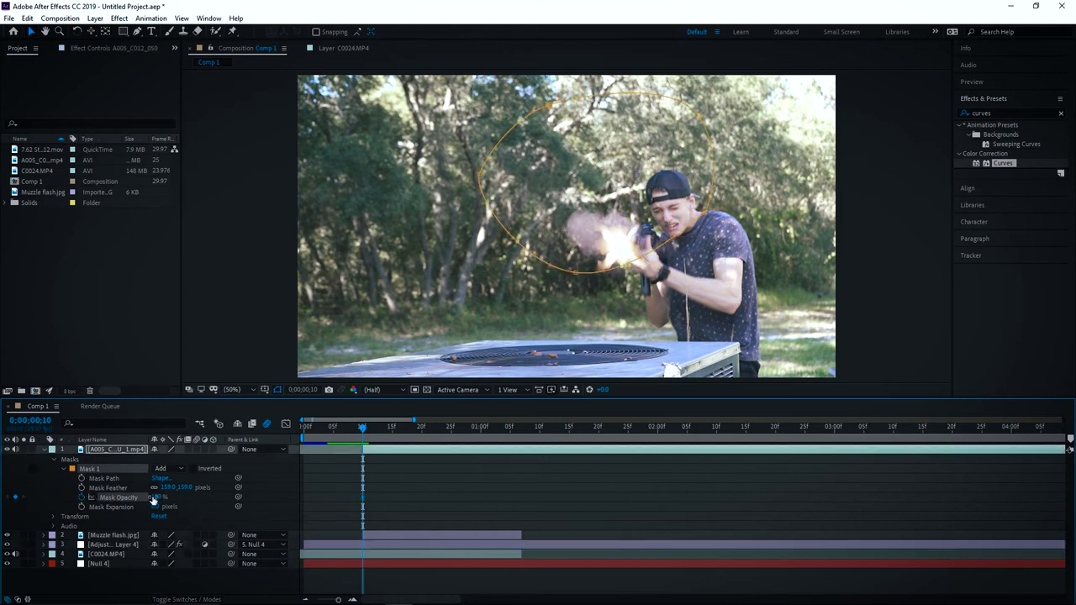
left_click_drag(160, 497, 68, 497)
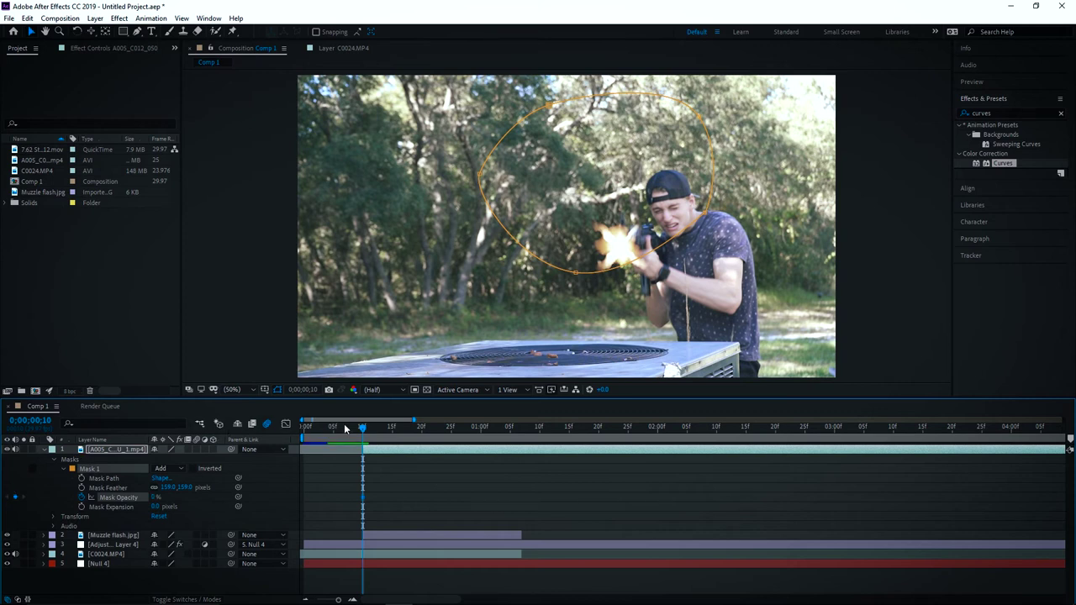
Step: Add a higher mask opacity keyframe for the smoke at frame 25 and play back the fade-in from frame 9
left_click_drag(369, 430, 451, 430)
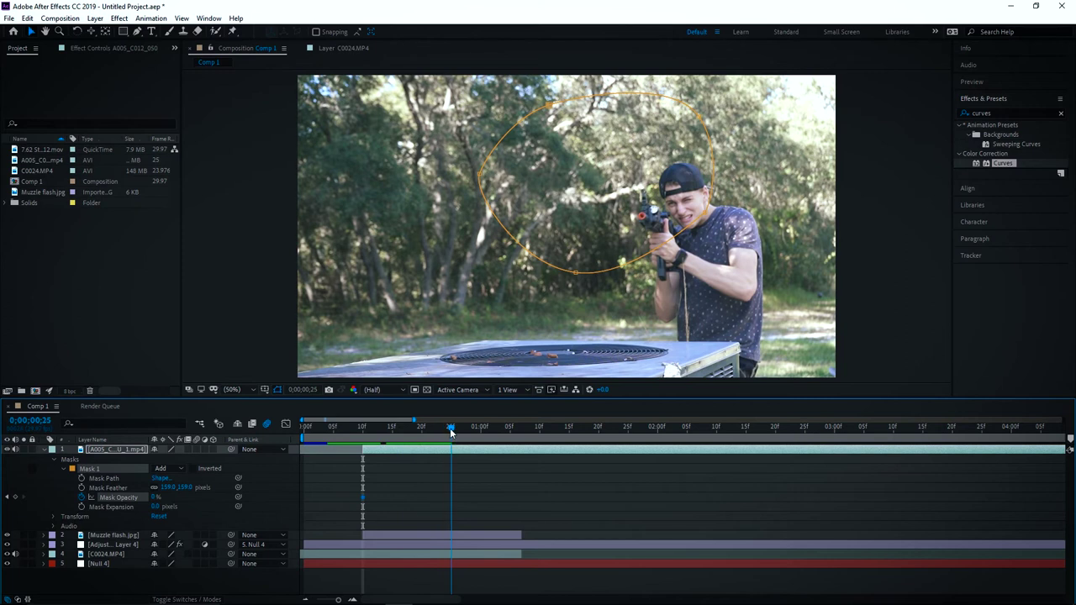
left_click(153, 496)
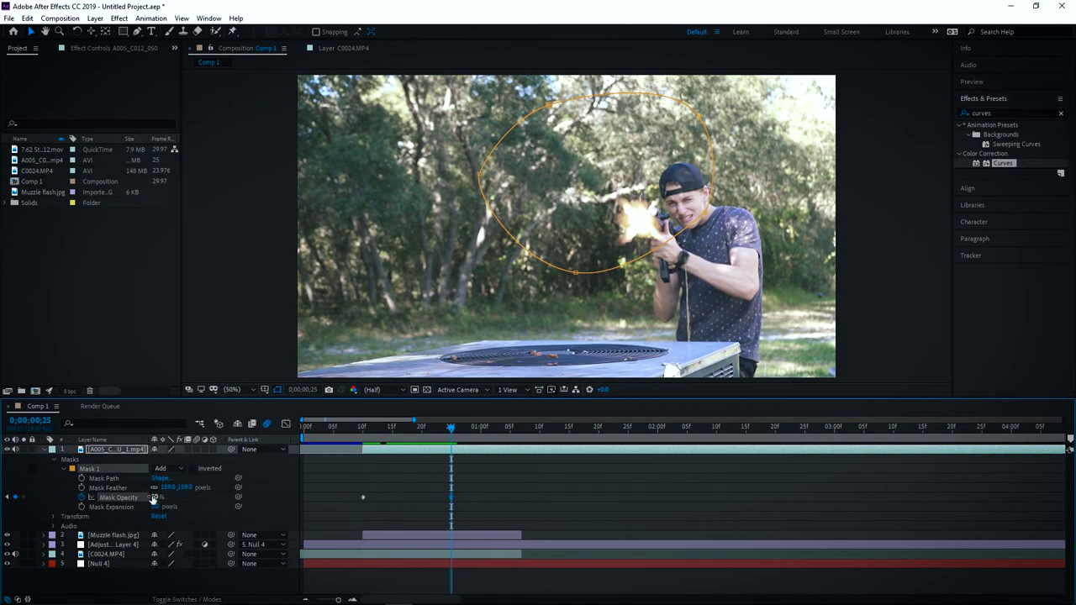
key("Return")
left_click(357, 427)
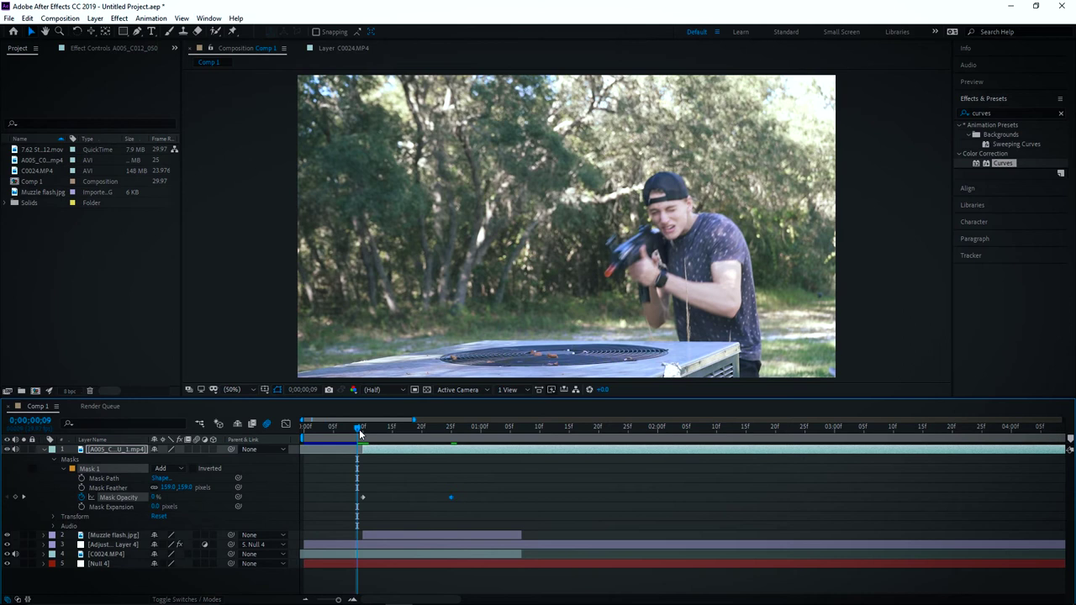
key("space")
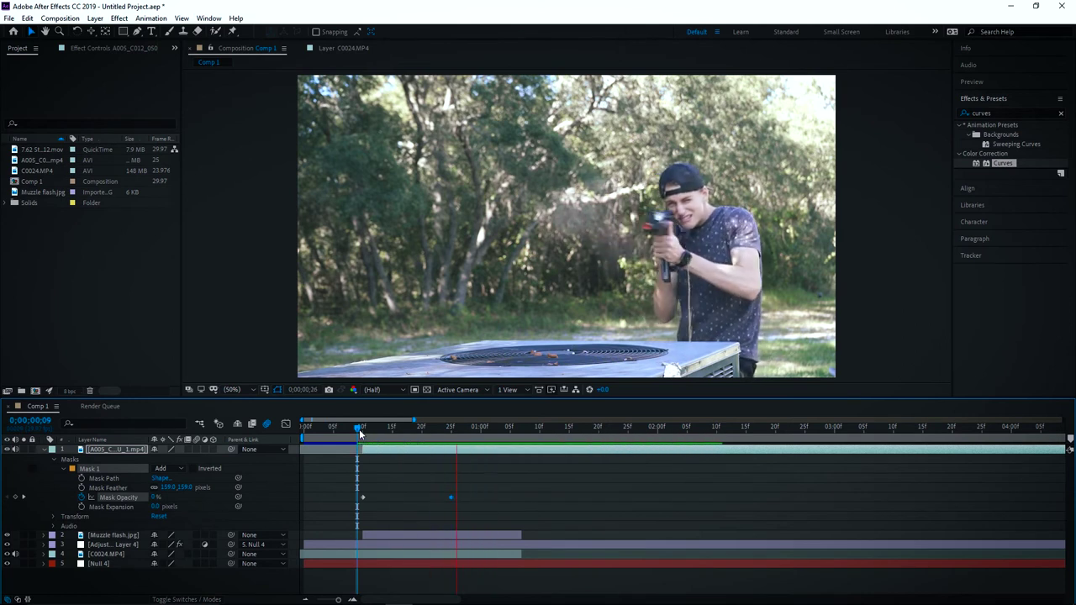
Step: At frame 16, pull the smoke mask's bottom and shoulder points inward, then shift the smoke clip slightly toward the shooter
left_click_drag(359, 428, 402, 429)
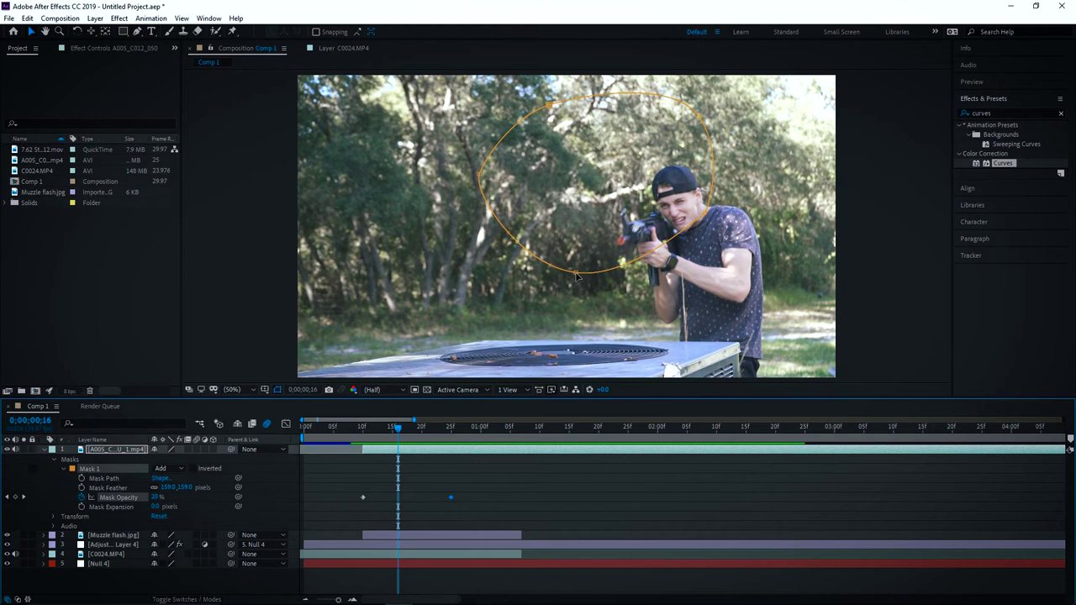
left_click(138, 31)
left_click_drag(576, 275, 616, 257)
left_click_drag(706, 215, 692, 211)
left_click(34, 31)
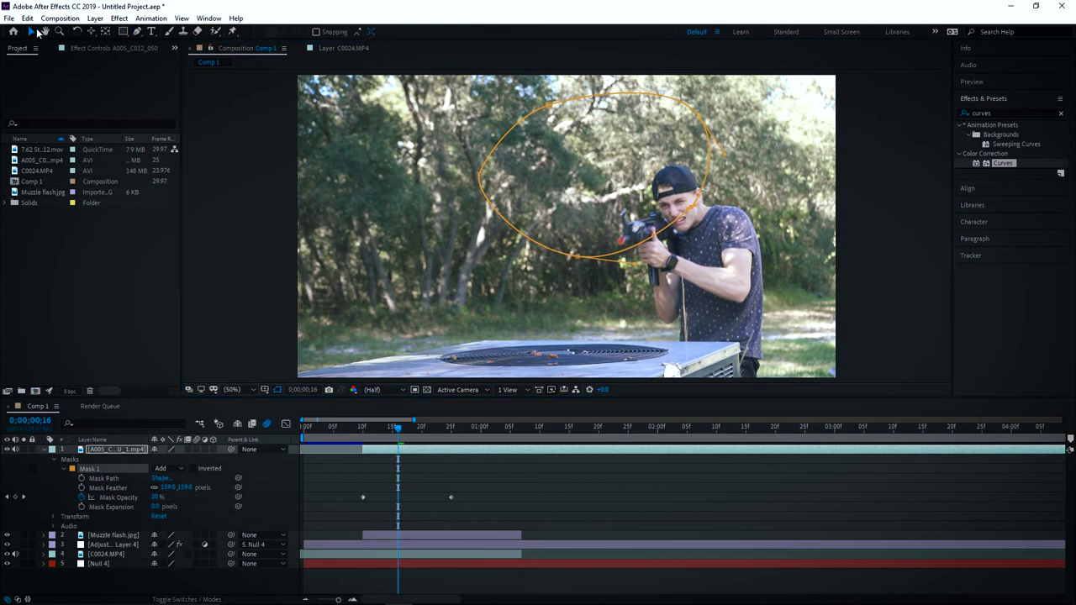
left_click(561, 180)
left_click_drag(568, 182, 585, 187)
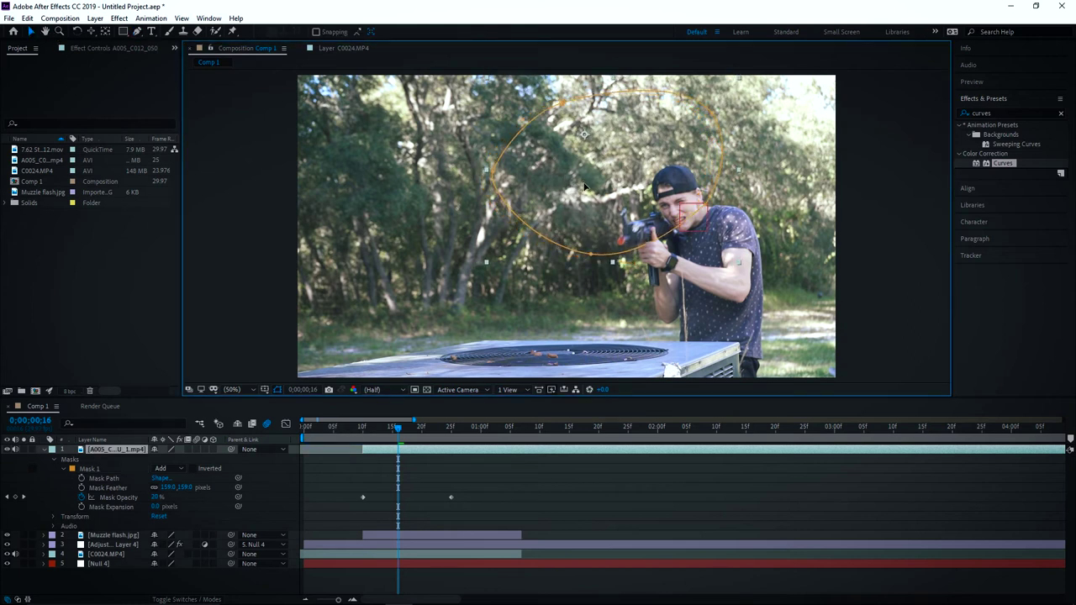
Step: Trim the smoke clip's end to match the end of the C0024 footage and play back the shot from about frame 8
left_click(357, 428)
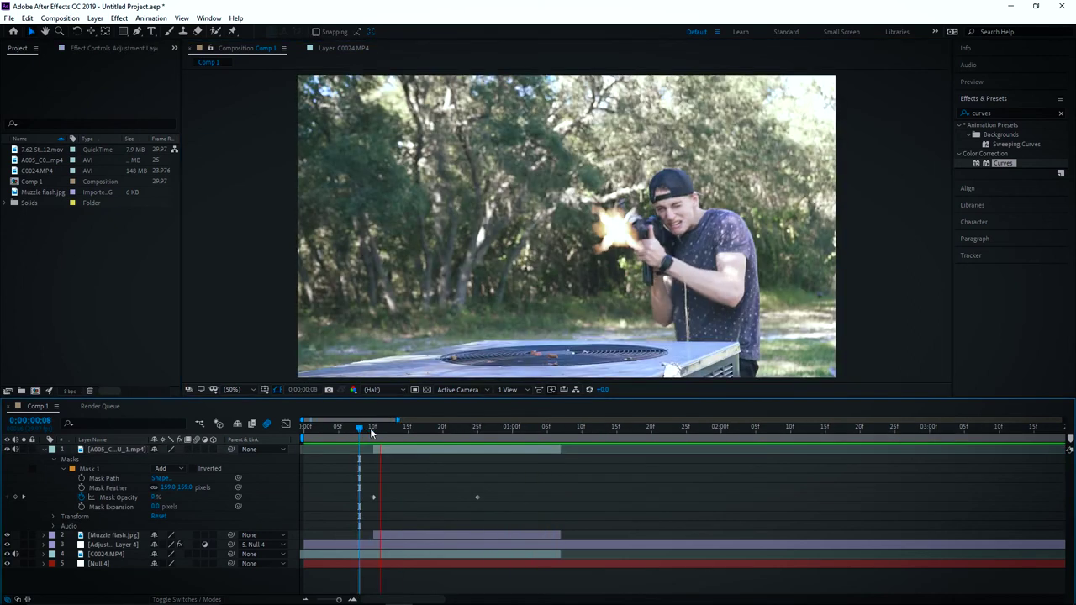
left_click(388, 428)
left_click_drag(396, 428, 358, 428)
key("space")
key("space")
Step: Move the smoke's second mask opacity keyframe to frame 29 and play back the slower fade-in
left_click_drag(478, 497, 506, 497)
left_click_drag(420, 430, 345, 441)
key("space")
left_click(359, 439)
key("space")
Step: Set the smoke's mask opacity at frame 29 to 40% and play back the shot
left_click_drag(359, 435, 505, 437)
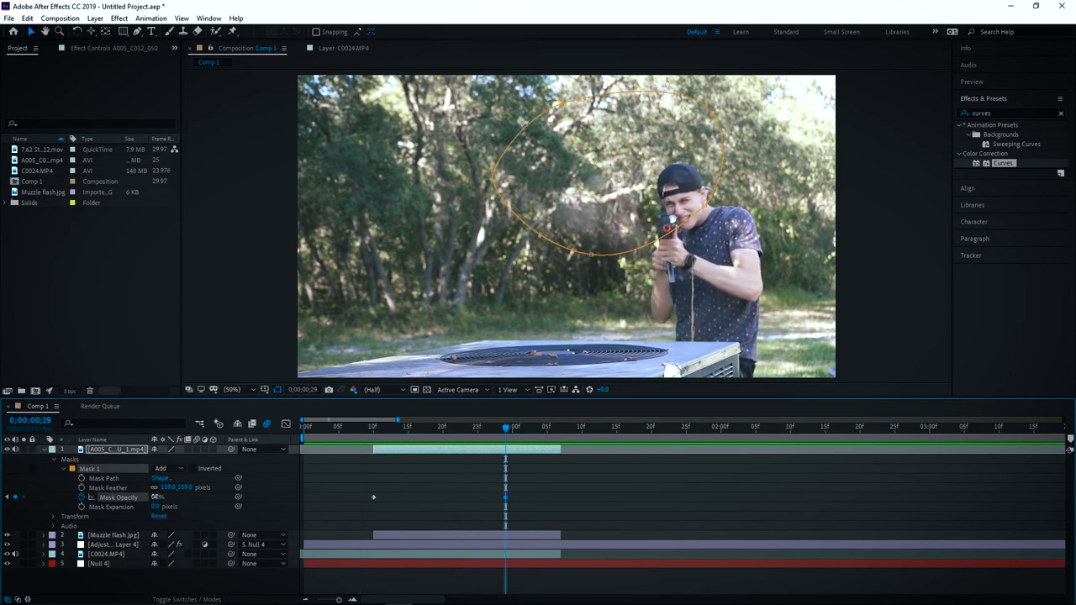
key("Return")
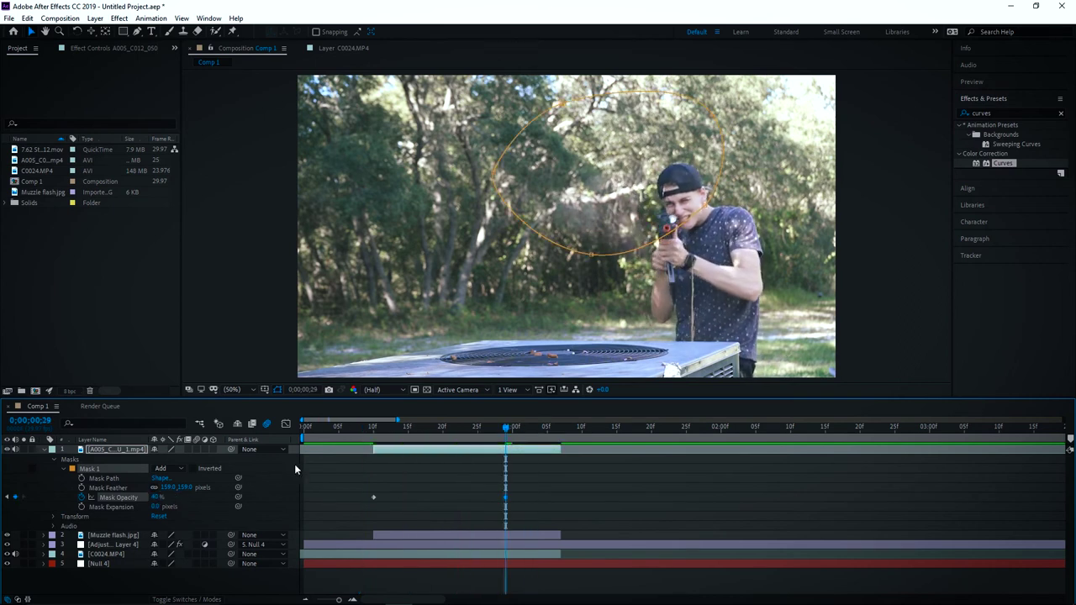
left_click(354, 432)
key("space")
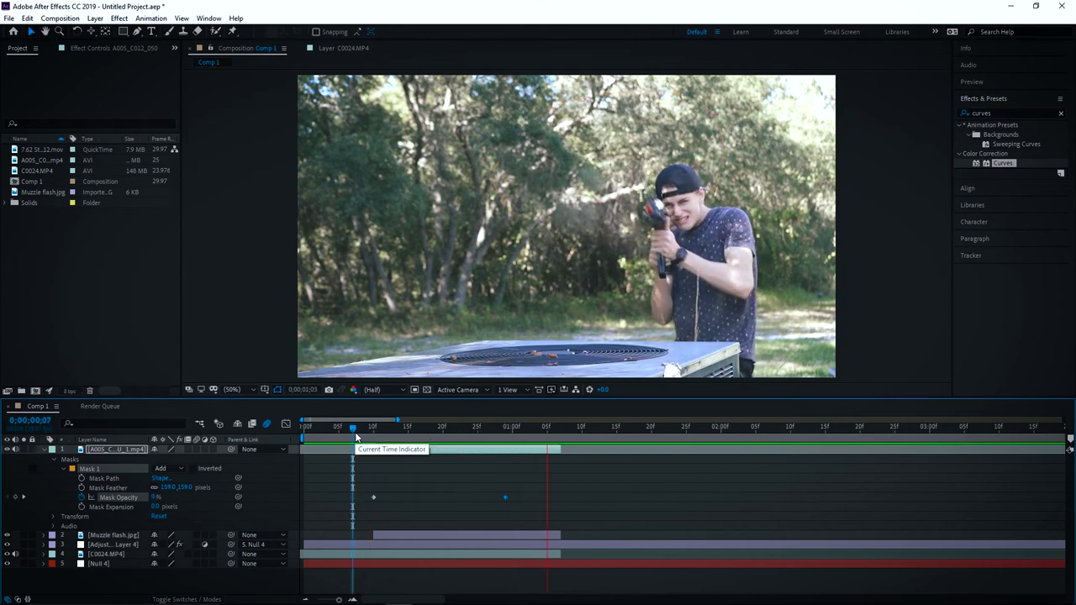
key("space")
left_click_drag(375, 430, 285, 440)
key("space")
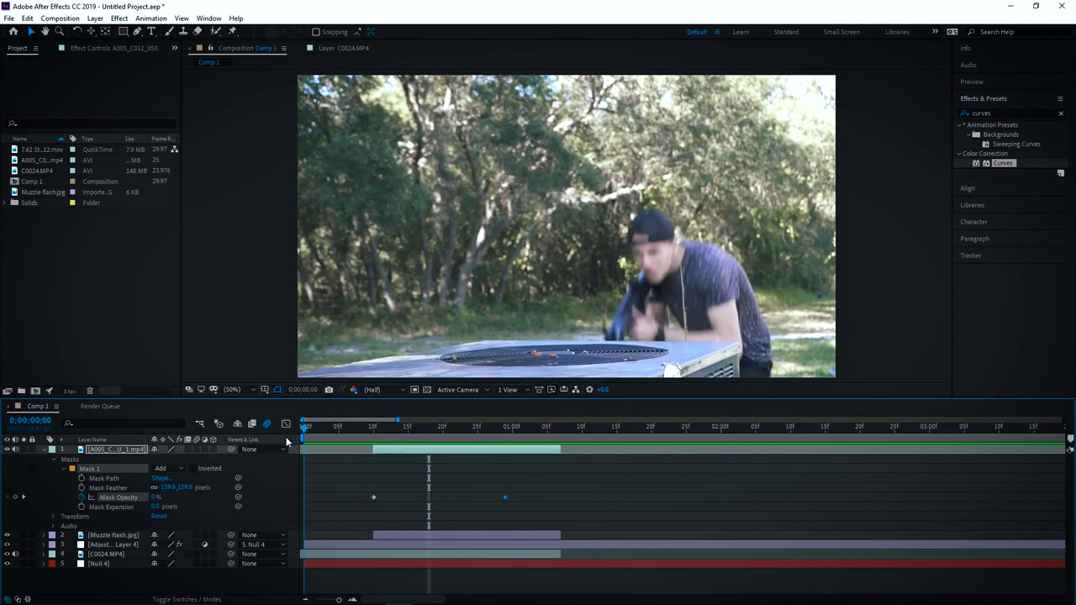
Step: Set the smoke's mask opacity at frame 29 to 30% and play back the shot from frame 5 and from the start
left_click(505, 433)
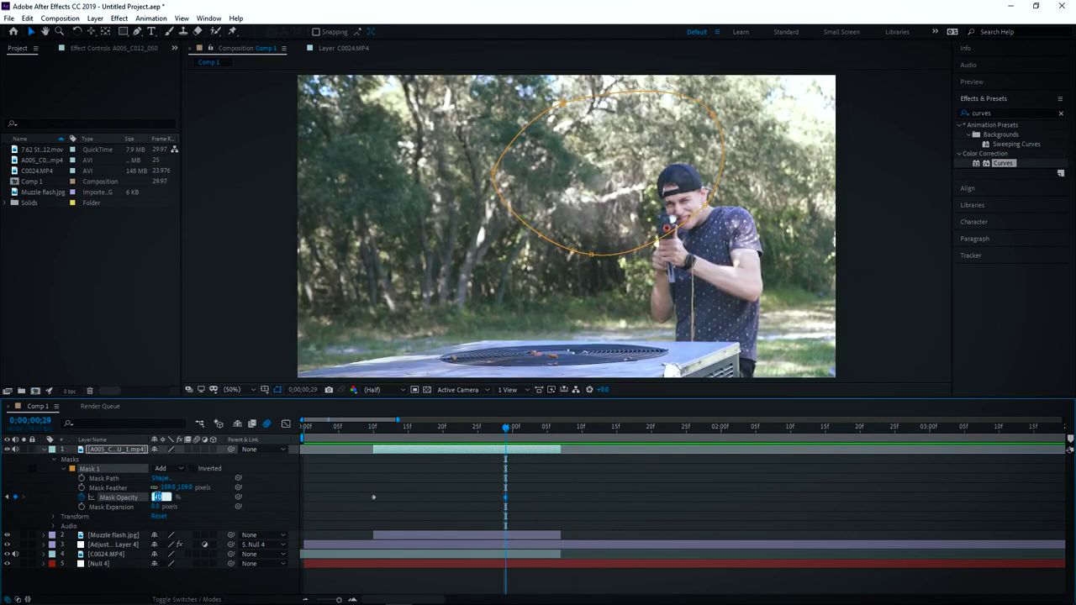
type("0")
key("Return")
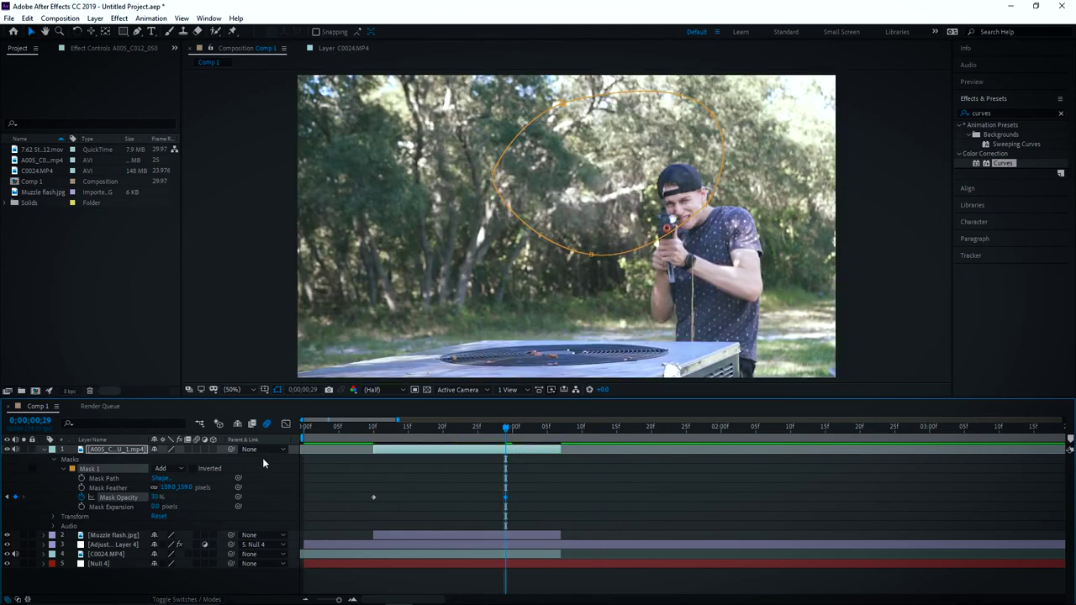
left_click(345, 431)
mouse_move(348, 431)
left_mouse_down()
mouse_move(388, 432)
mouse_move(338, 431)
left_mouse_up()
key("space")
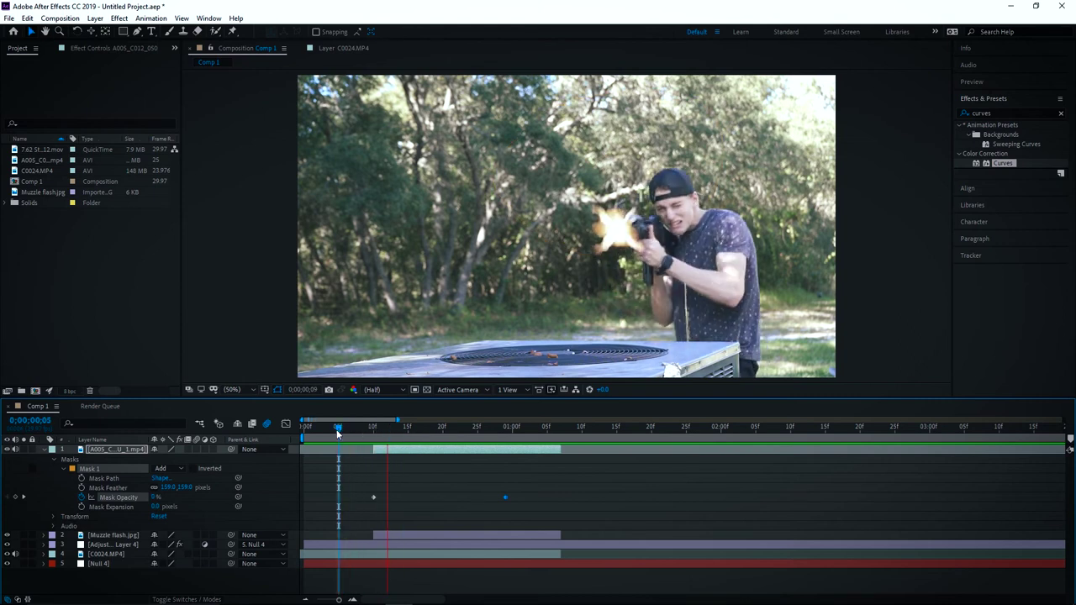
left_click(304, 429)
key("space")
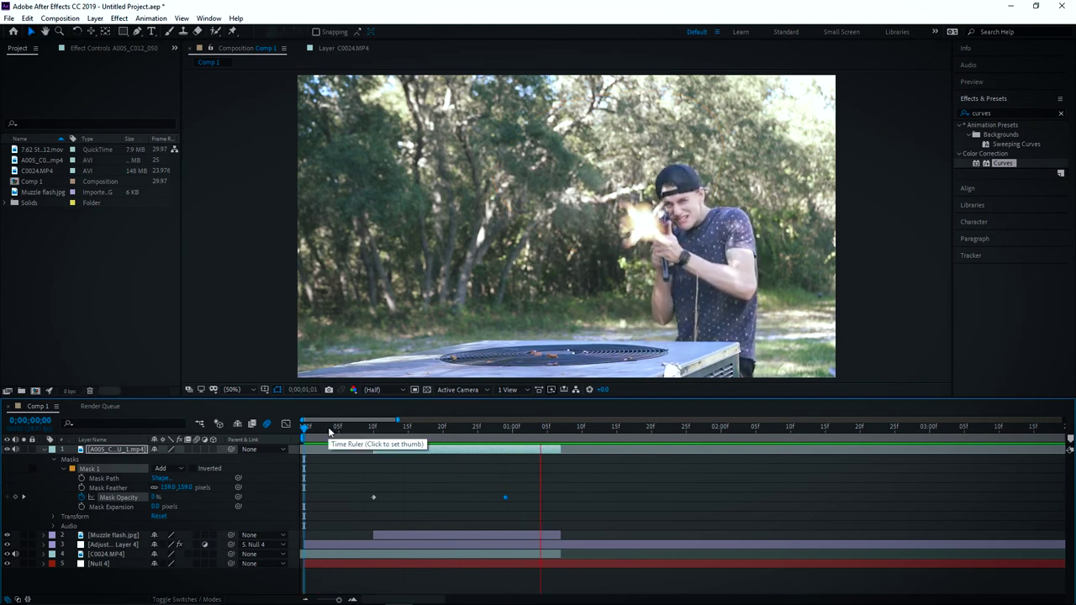
Step: Scrub through the muzzle flash from frame 10 and replay the shot from about frame 7 to review the composite
left_click(371, 426)
left_click_drag(376, 436, 479, 454)
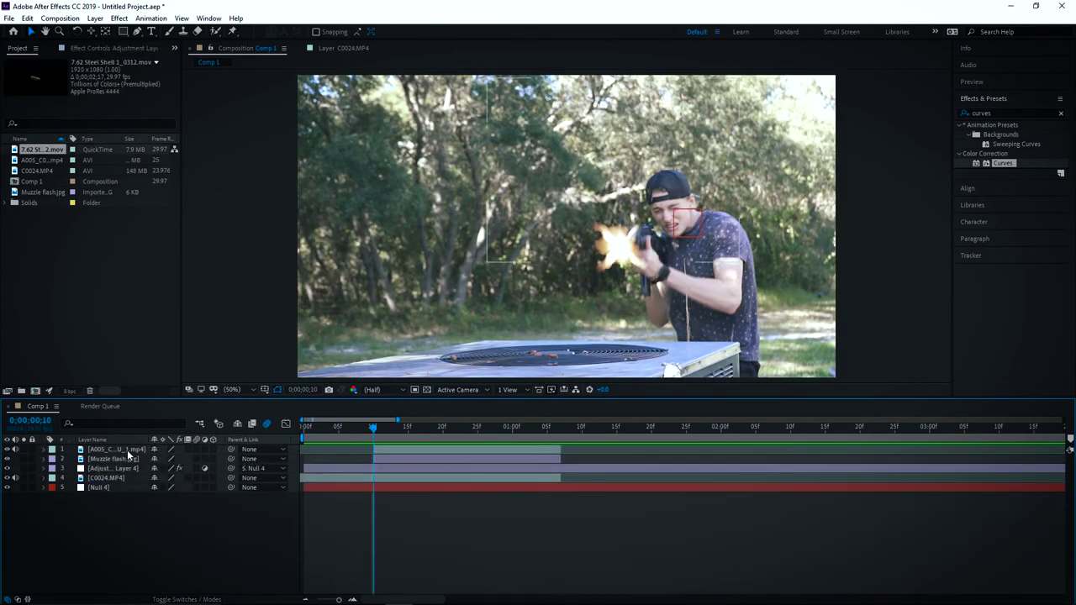
left_click(347, 427)
key("space")
left_click(353, 429)
key("space")
mouse_move(353, 429)
left_mouse_down()
mouse_move(502, 429)
mouse_move(339, 428)
mouse_move(438, 425)
mouse_move(352, 429)
left_mouse_up()
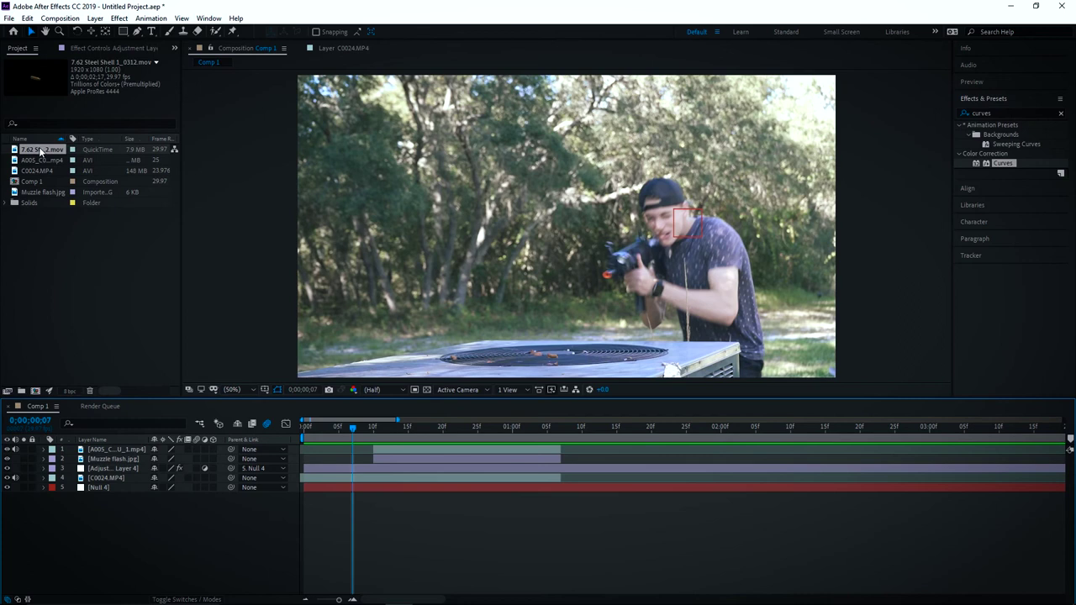
Step: Place the 7.62 Steel Shell clip above all the other layers and move its start to frame 10
mouse_move(40, 149)
left_mouse_down()
mouse_move(29, 181)
mouse_move(84, 317)
mouse_move(50, 158)
left_mouse_up()
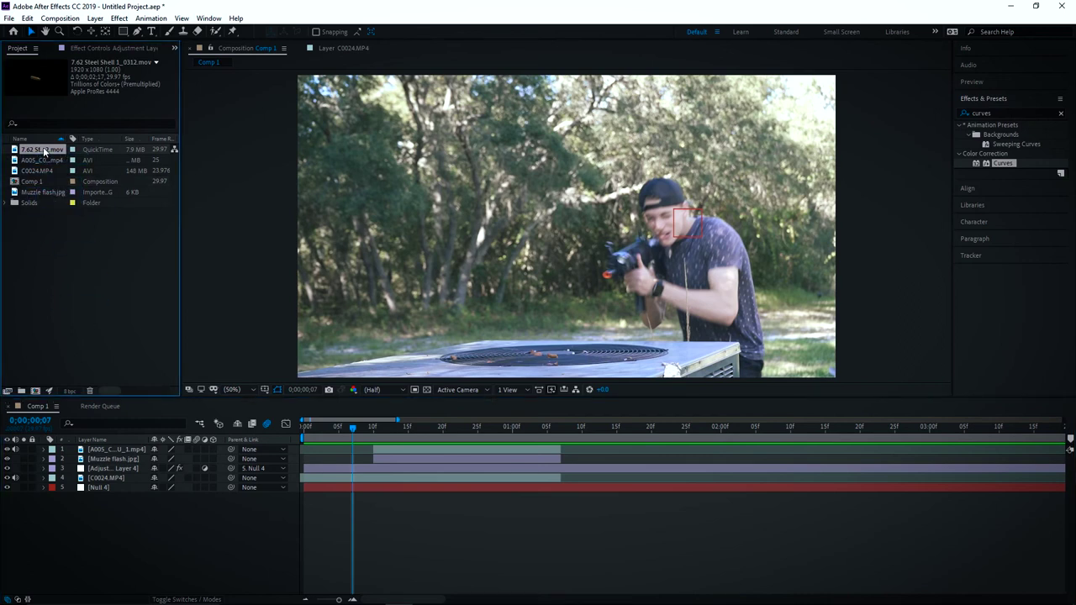
left_click_drag(34, 152, 141, 448)
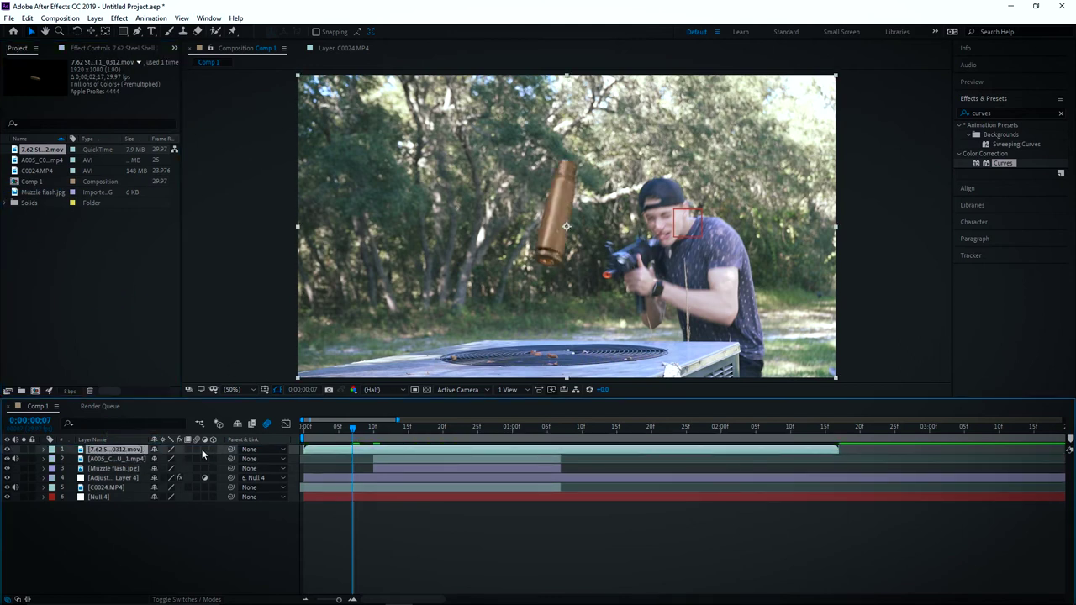
left_click_drag(333, 448, 375, 429)
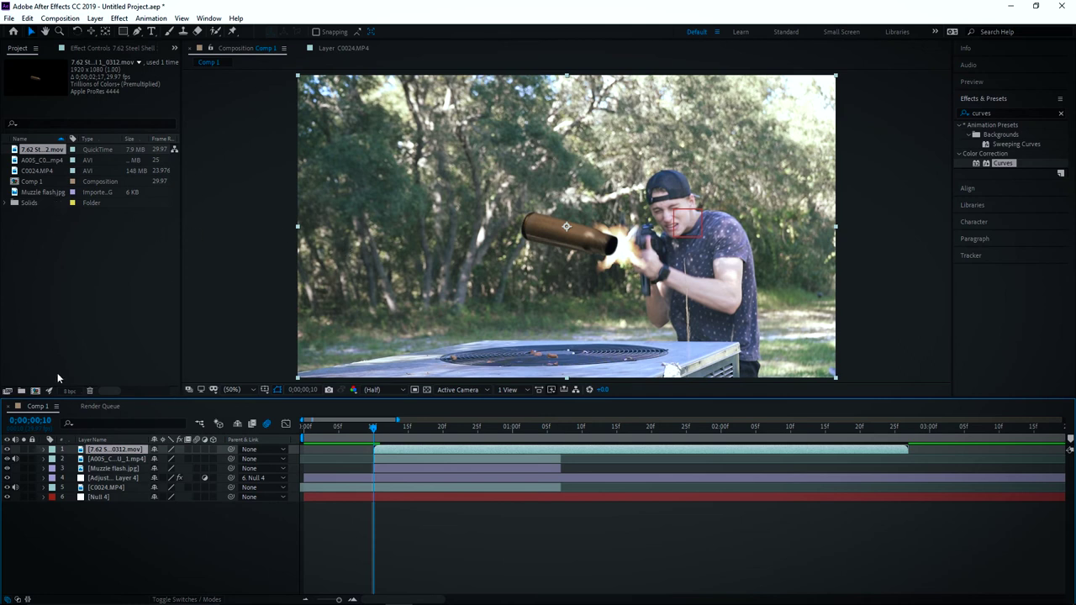
Step: Scale the shell clip to 13% and move it over the gun to position 1170, 600
left_click(45, 450)
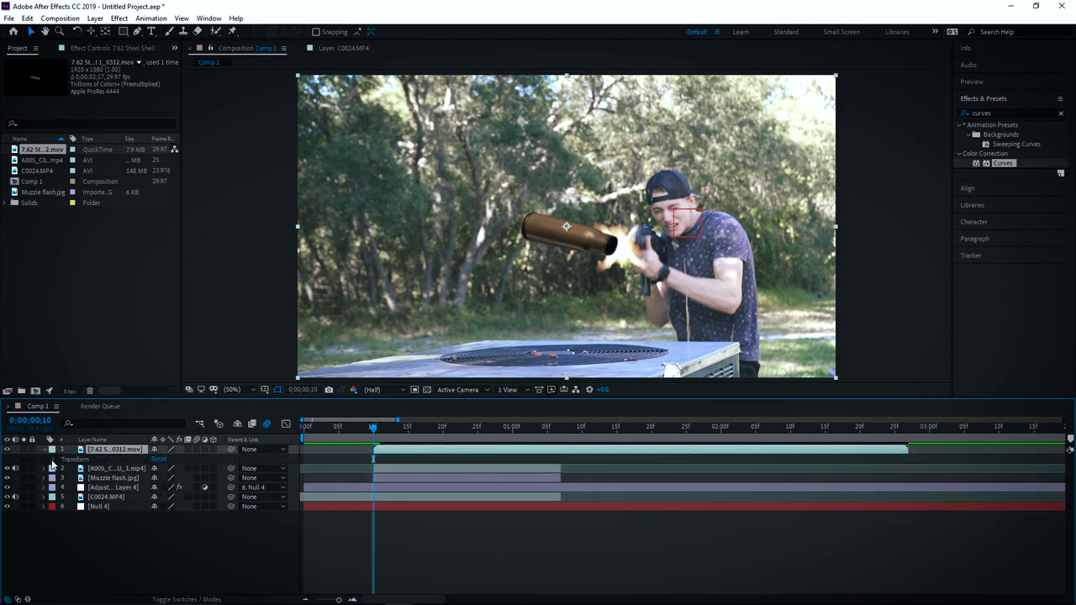
left_click(52, 460)
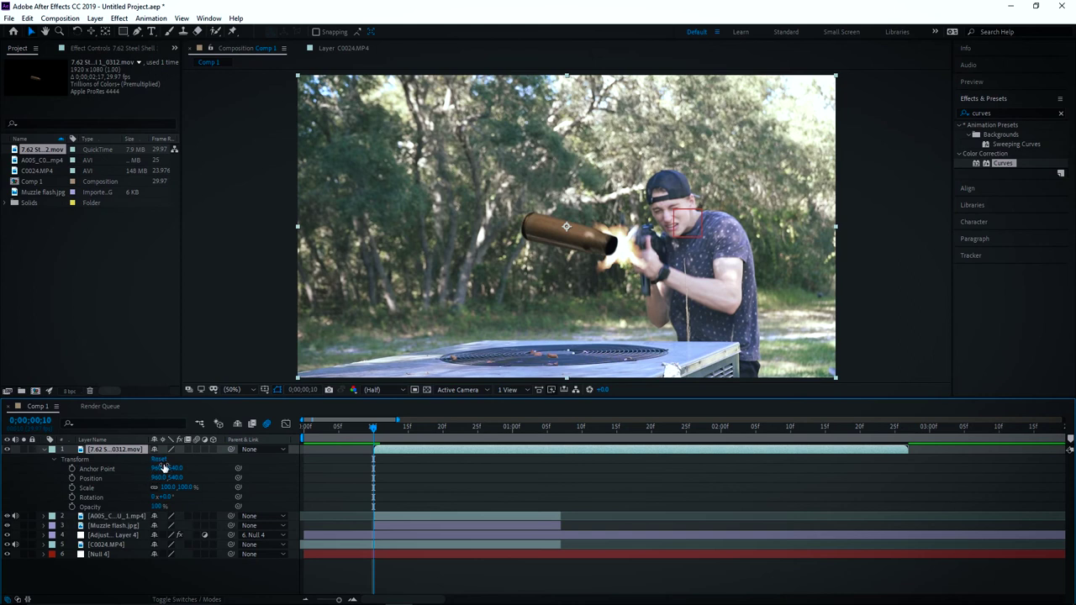
left_click_drag(174, 490, 130, 494)
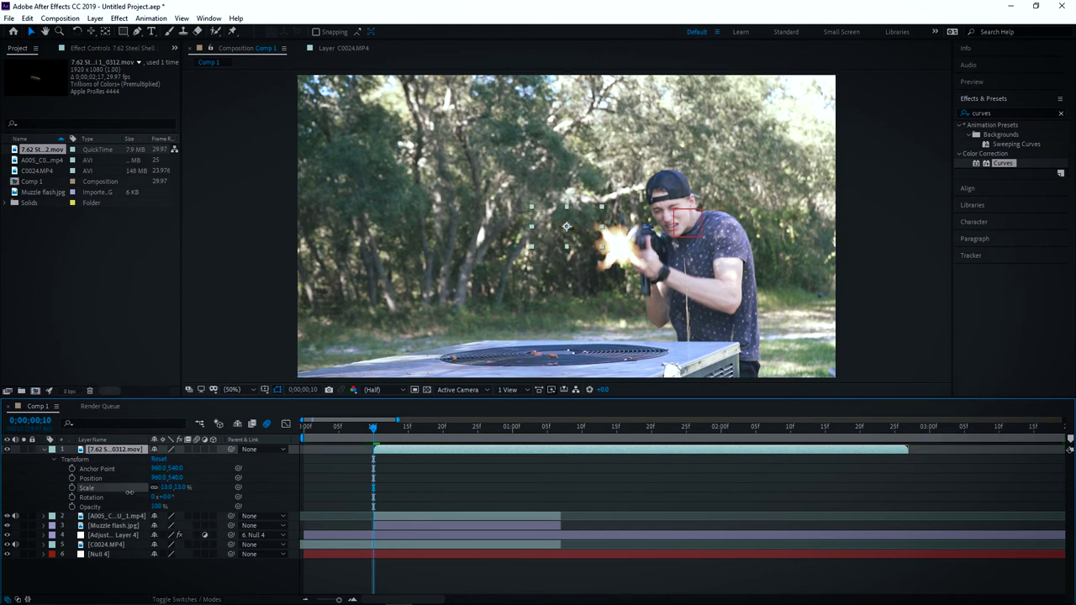
left_click_drag(555, 235, 610, 253)
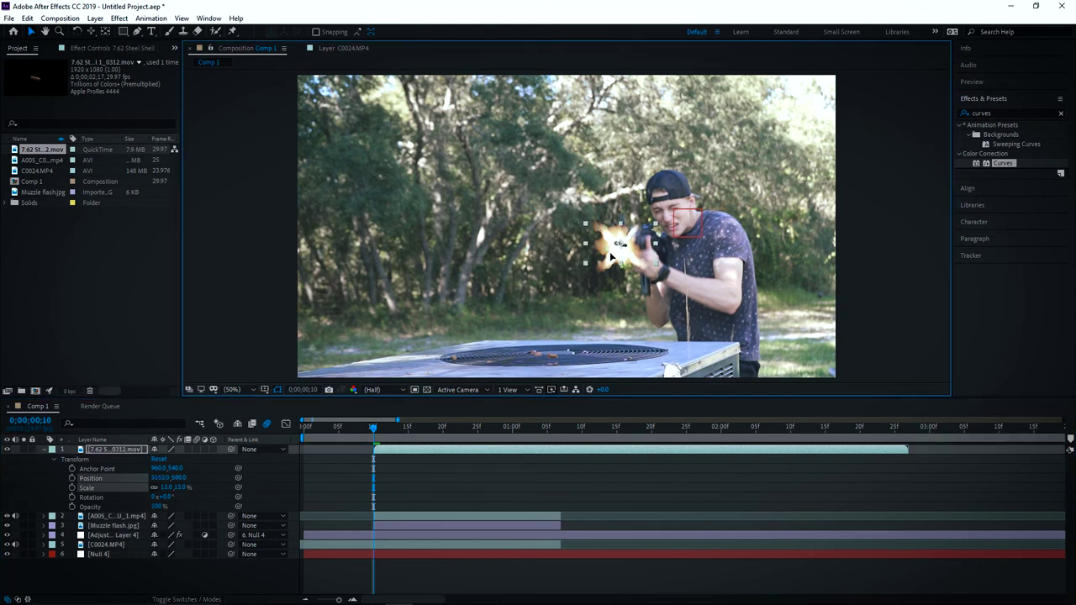
left_click_drag(624, 262, 629, 261)
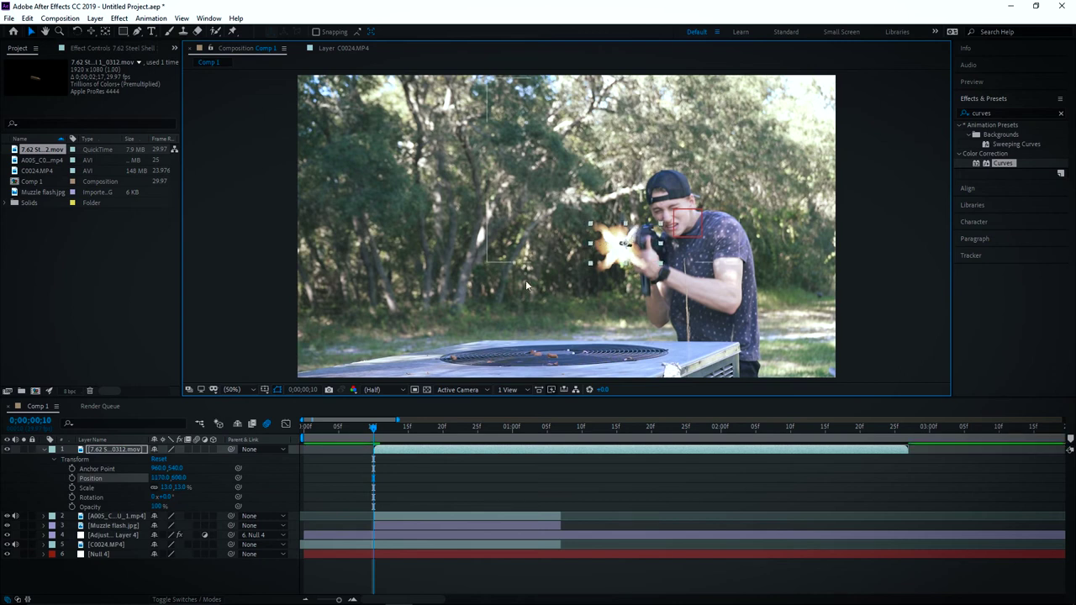
Step: Keyframe the shell's position at frame 10, and at frame 17 move it onto the table at 438, 1028
left_click(72, 480)
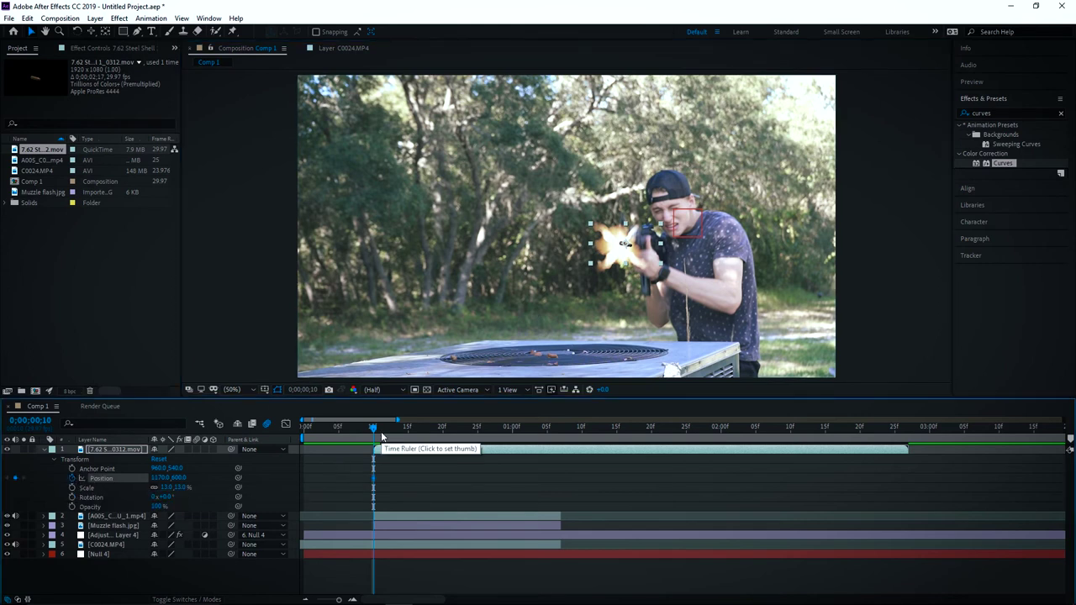
key("Page_Down")
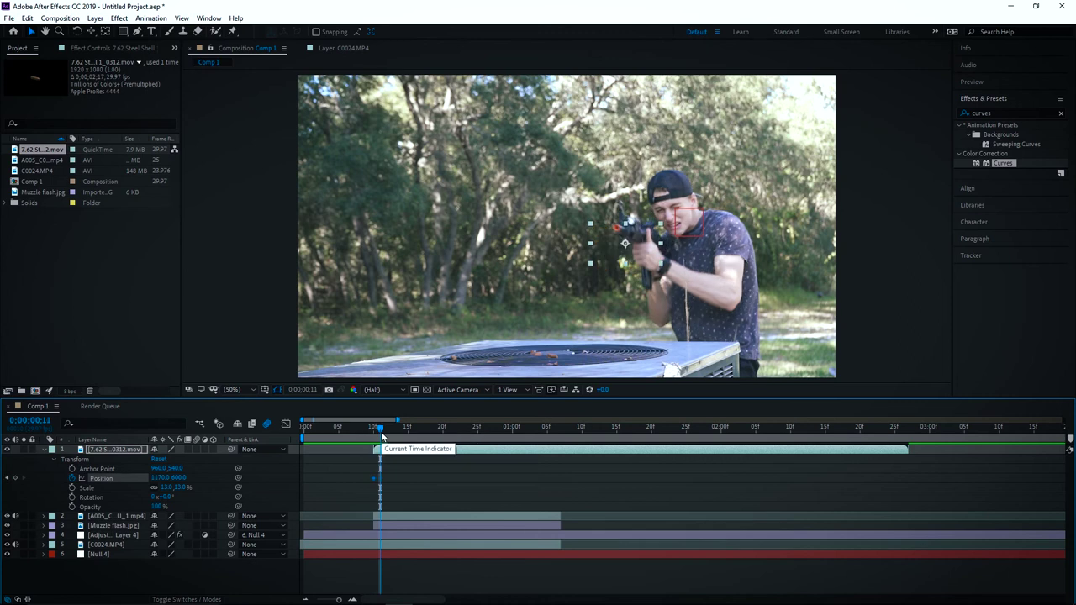
left_click_drag(624, 245, 410, 372)
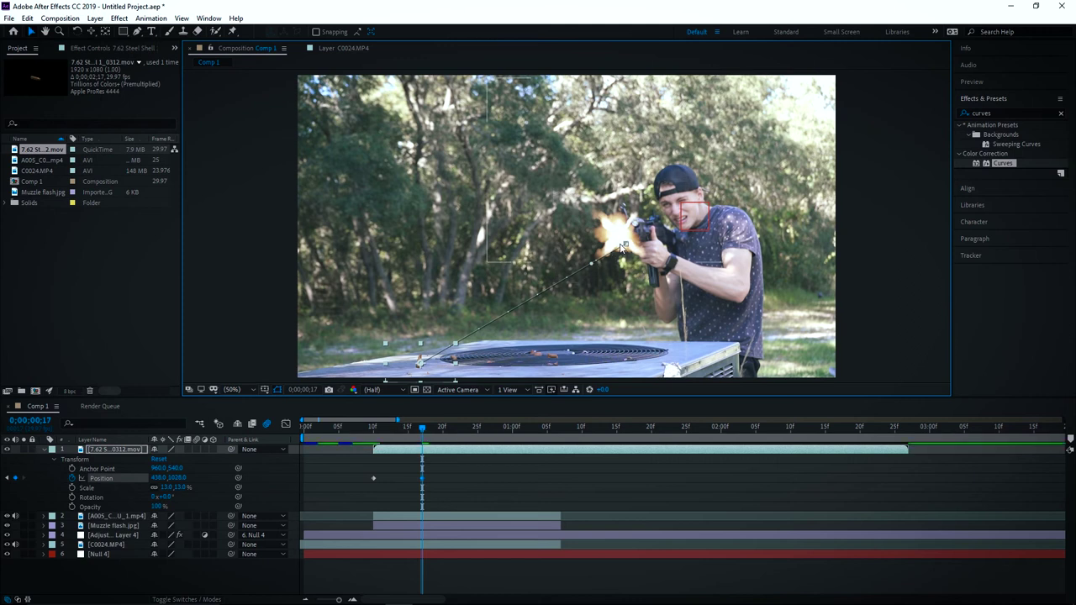
Step: Bend the shell's motion path into an arc from the gun to the table and play it back from frame 8
left_click_drag(422, 427, 373, 432)
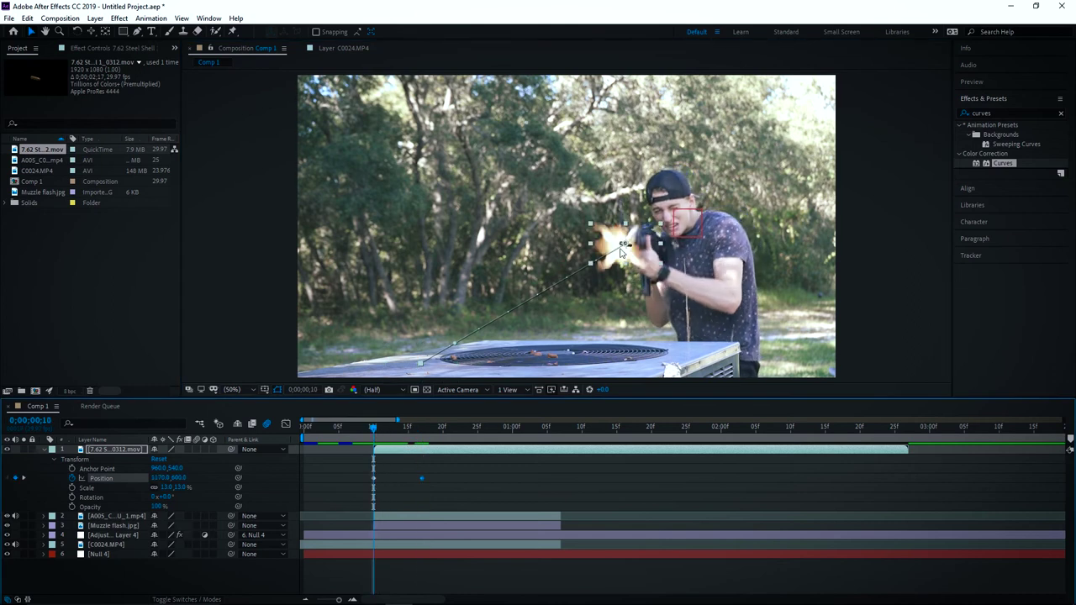
key("Page_Down")
key("Page_Down")
key("Page_Down")
key("Page_Down")
key("Page_Up")
key("Page_Up")
key("Page_Up")
key("Page_Up")
left_click_drag(591, 266, 472, 261)
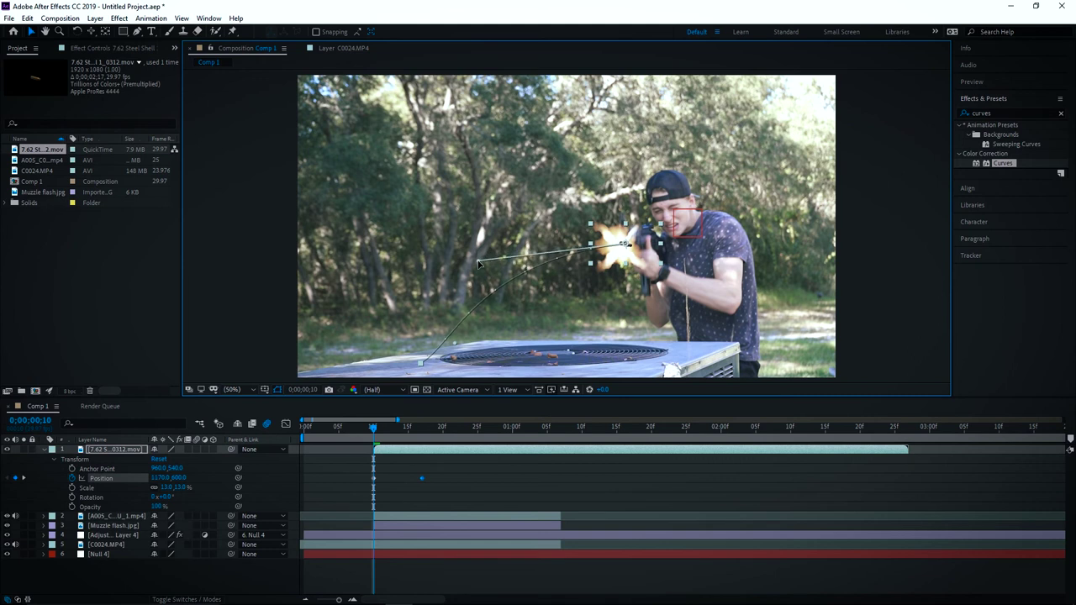
left_click(361, 430)
key("space")
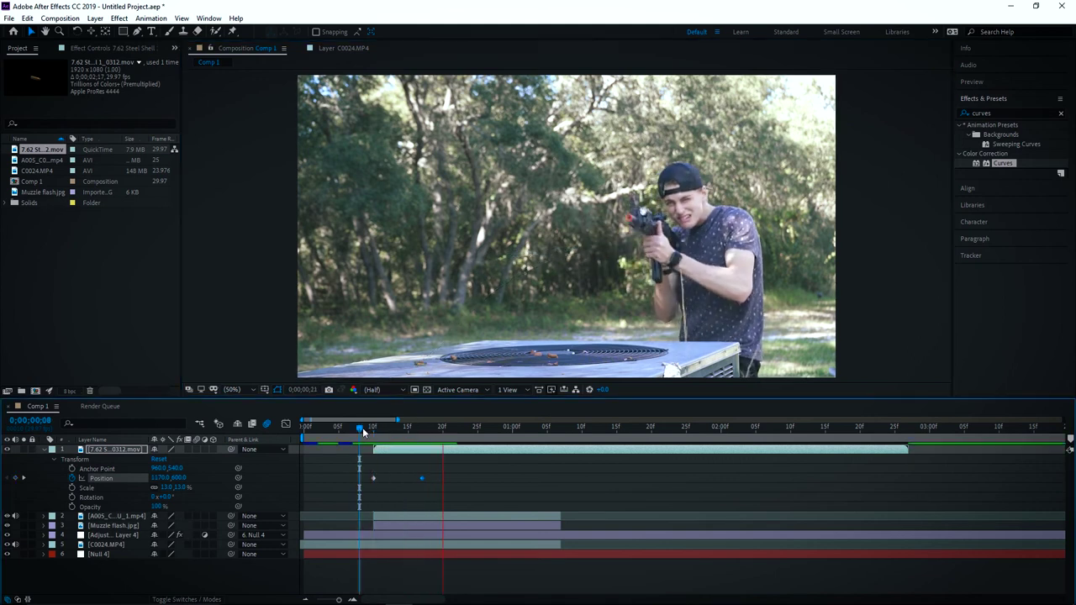
Step: Duplicate the C0024.MP4 footage layer and place the copy above the shell layer at the head of the layer stack
left_click_drag(365, 432, 422, 429)
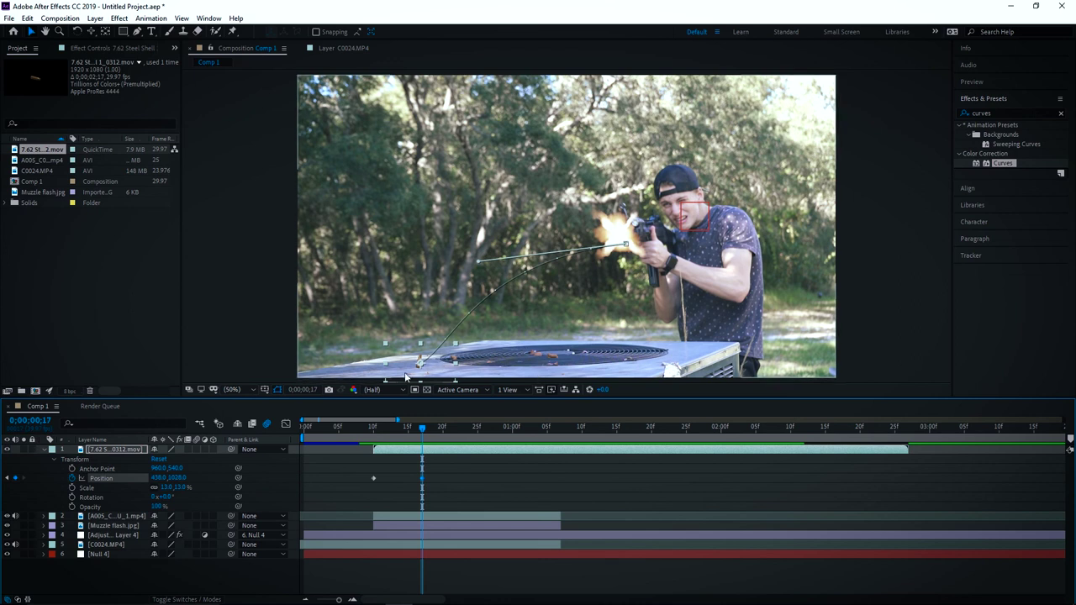
left_click(100, 544)
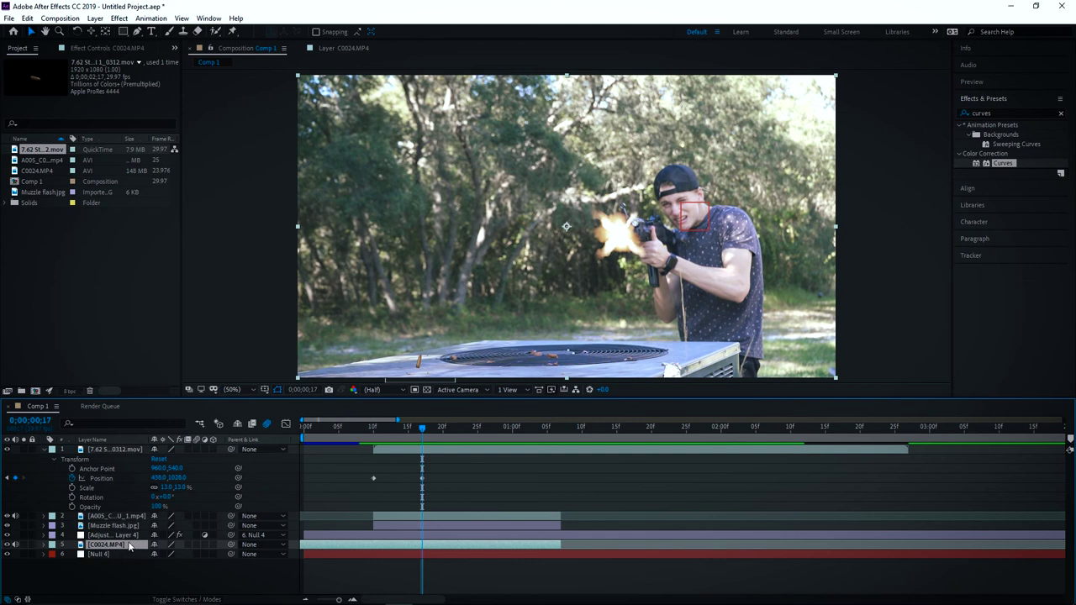
key("ctrl+d")
left_click_drag(123, 550, 156, 451)
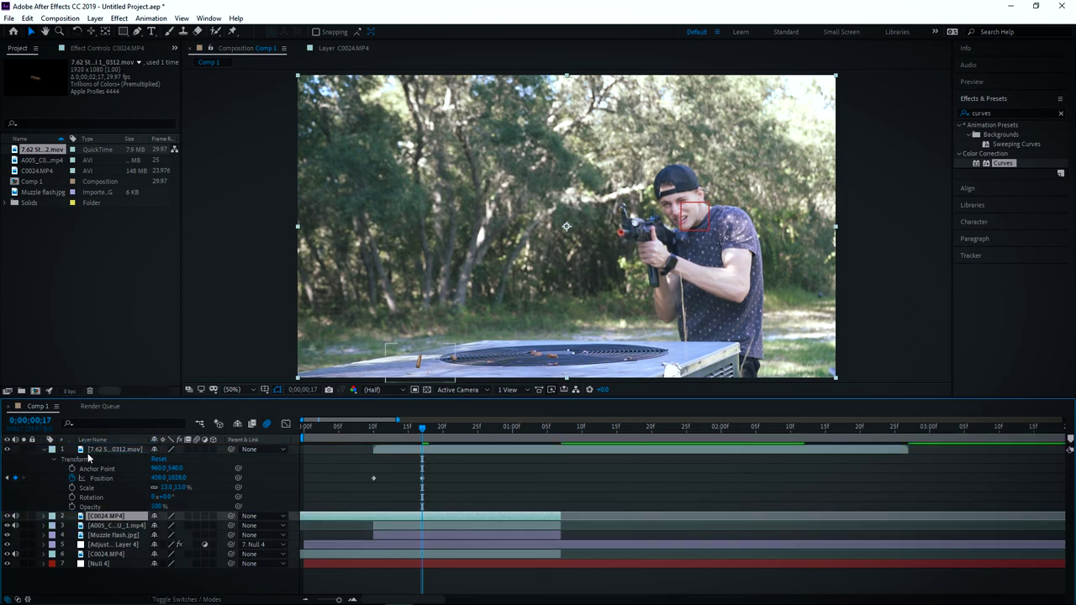
left_click_drag(112, 519, 129, 452)
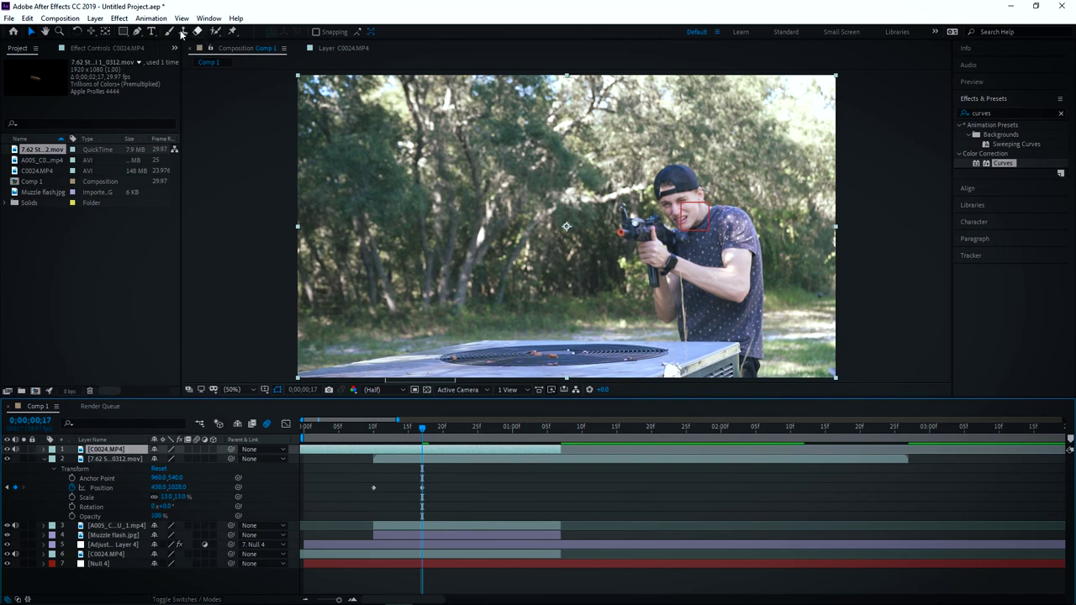
Step: Mask the duplicated footage with the Pen tool around the near end of the tabletop, following its back edge
left_click(137, 31)
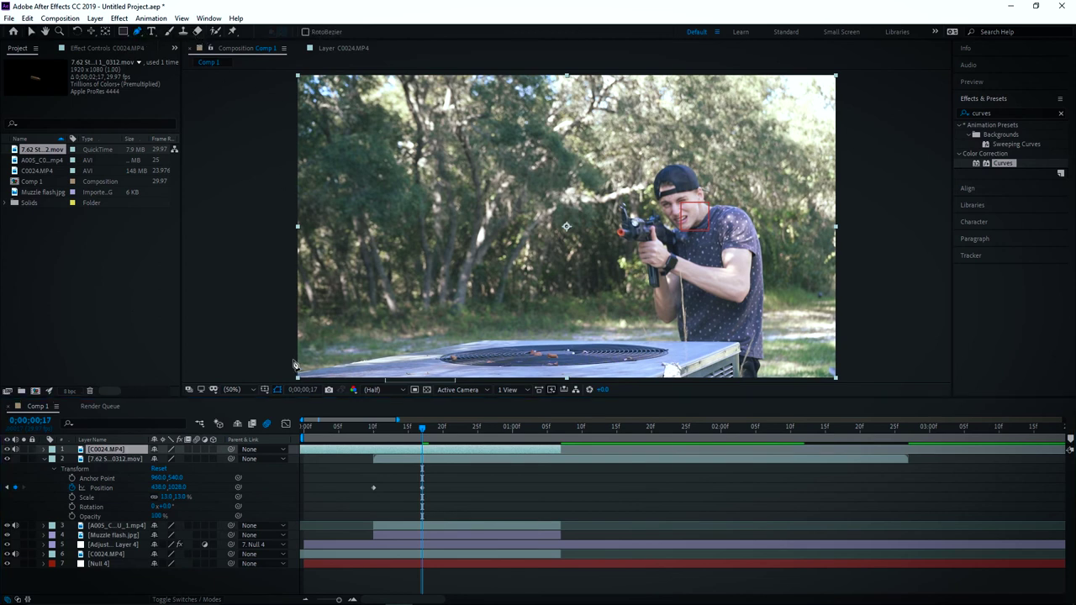
scroll(417, 362, "up", 4)
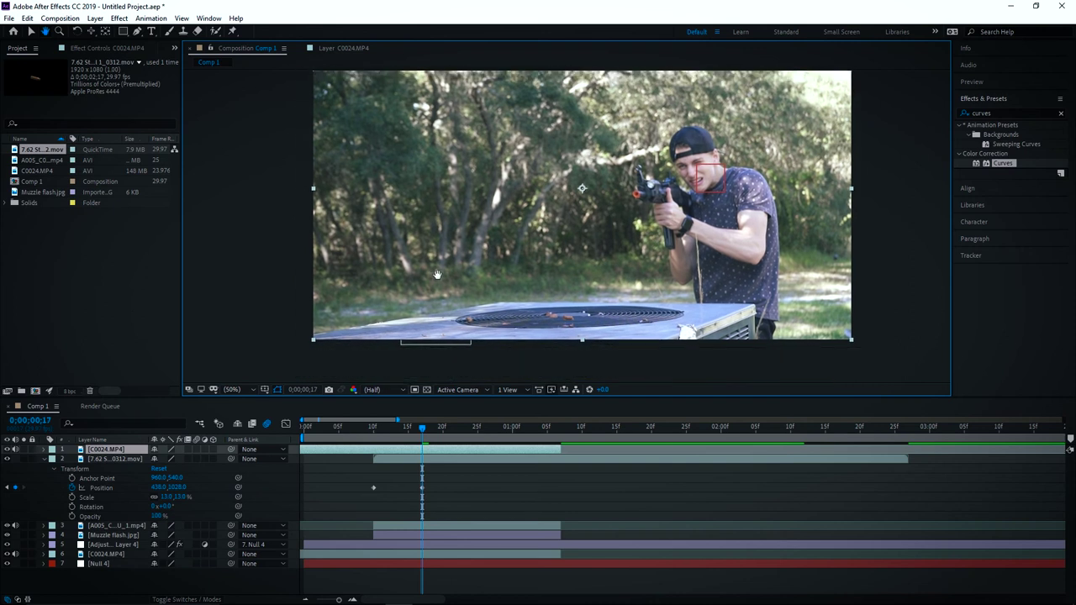
left_click_drag(390, 237, 644, 239)
left_click_drag(348, 238, 569, 219)
left_click(197, 247)
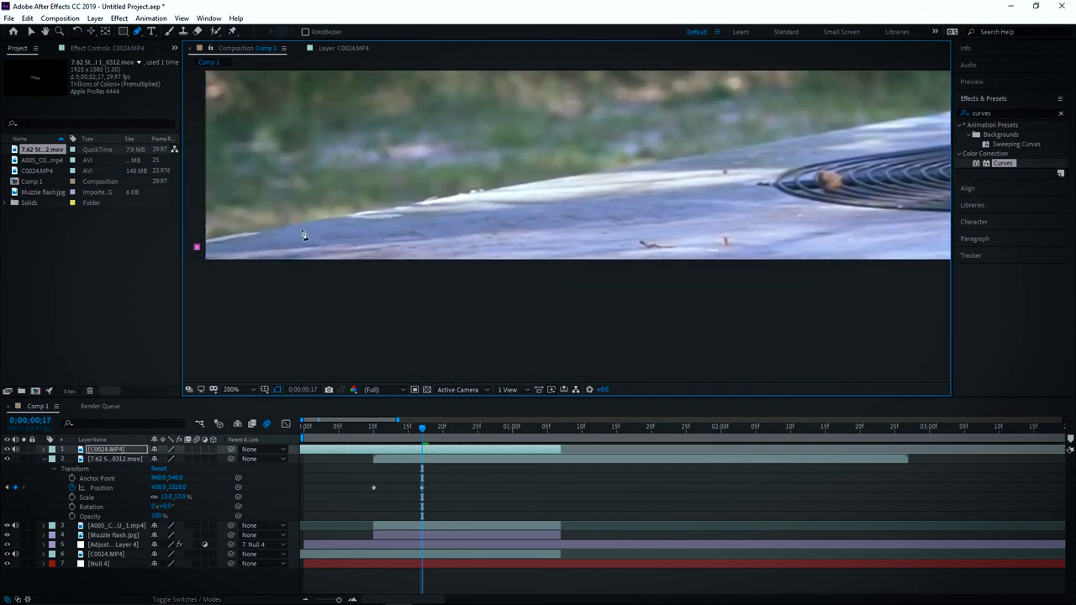
left_click_drag(367, 214, 126, 340)
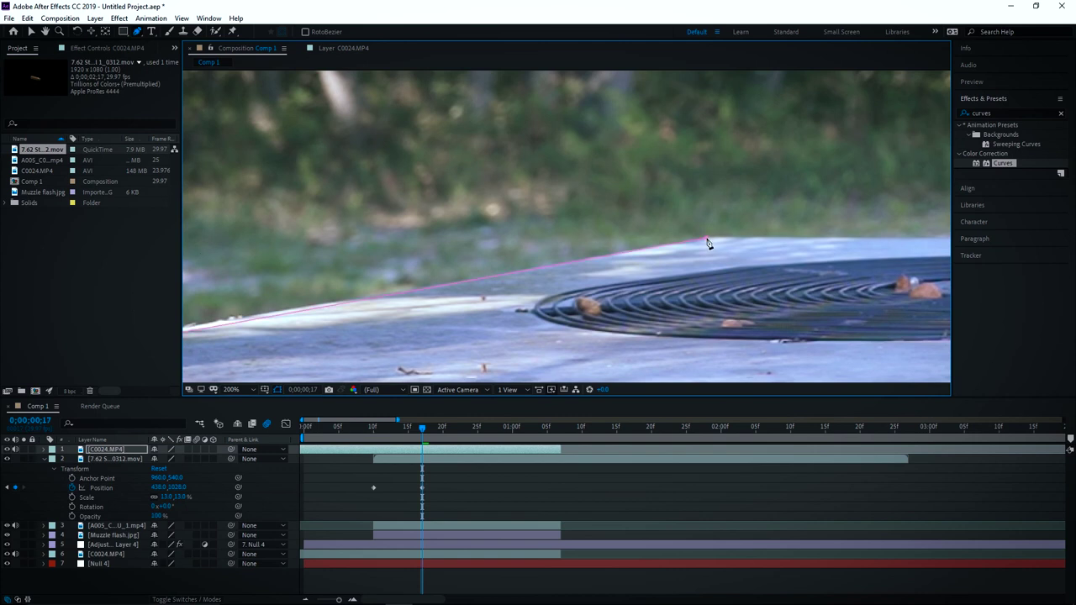
Step: Move frame by frame between frames 10 and 17 to examine how the shell passes behind the masked table
scroll(706, 243, "down", 4)
key("Page_Up")
key("Page_Up")
key("Page_Down")
key("Page_Down")
key("Page_Up")
key("Page_Down")
key("Page_Up")
key("Page_Down")
key("Page_Up")
key("Page_Down")
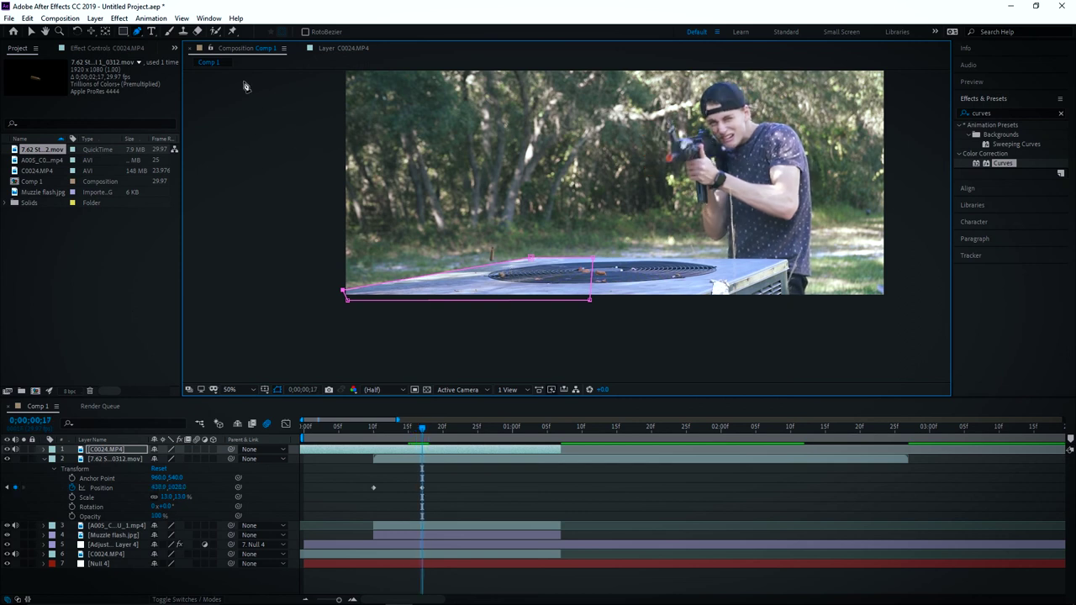
left_click(32, 32)
key("Page_Up")
key("Page_Up")
key("Page_Up")
key("Page_Up")
key("Page_Up")
key("Page_Up")
key("Page_Up")
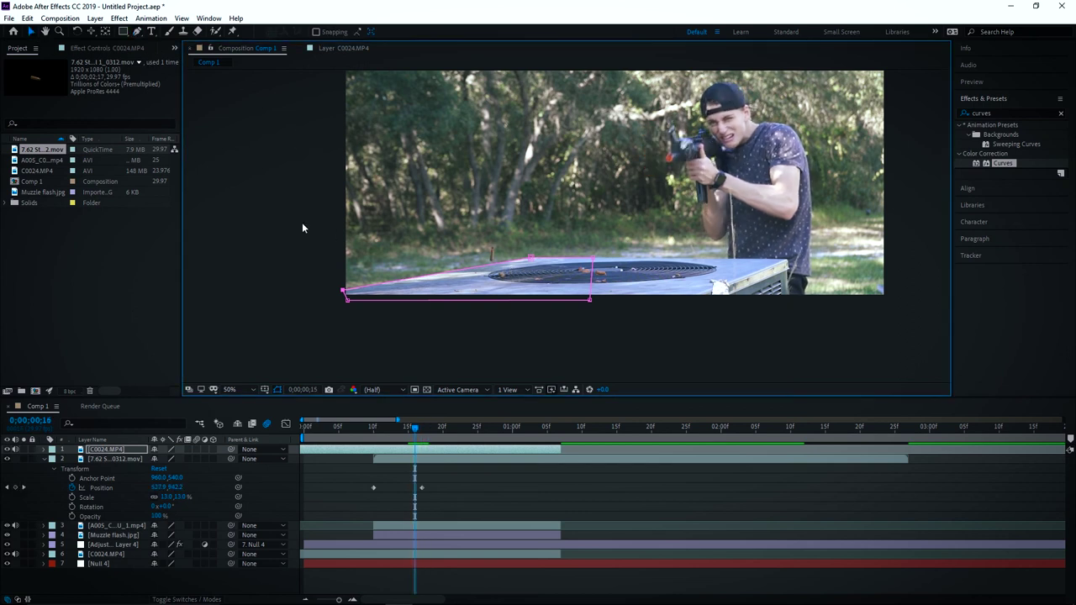
key("Page_Down")
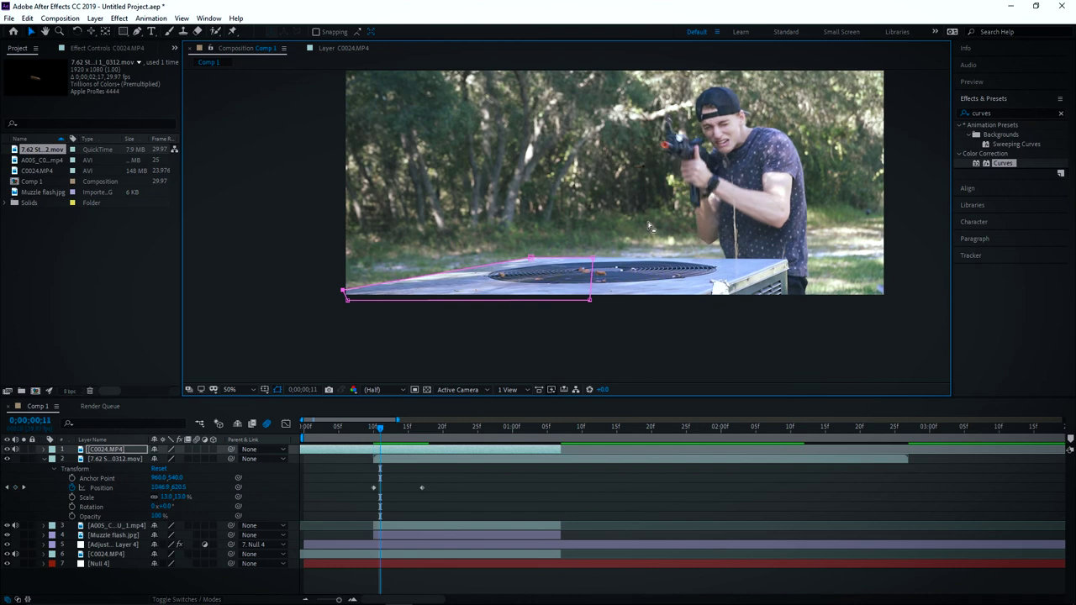
key("Page_Up")
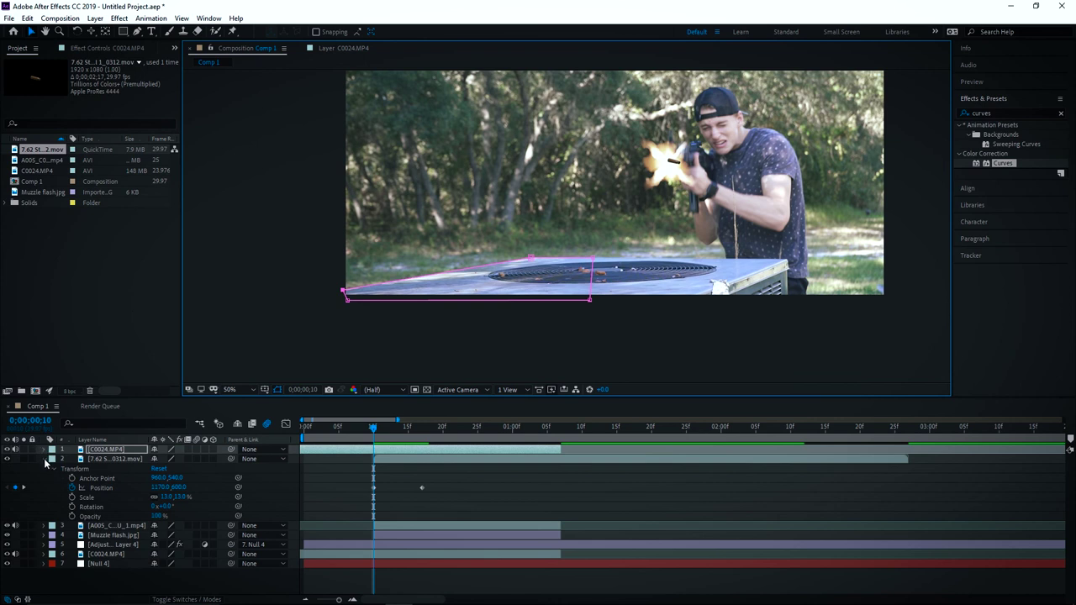
Step: Keyframe the shell's opacity at 0% on frame 10 and 100% on frame 11
left_click(90, 517)
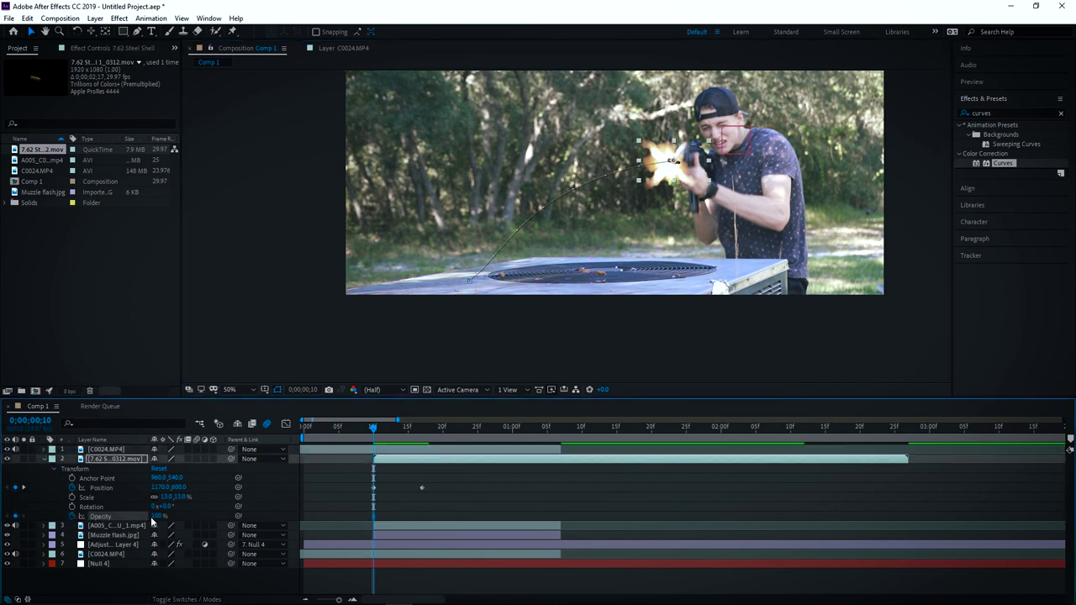
left_click_drag(160, 516, 3, 511)
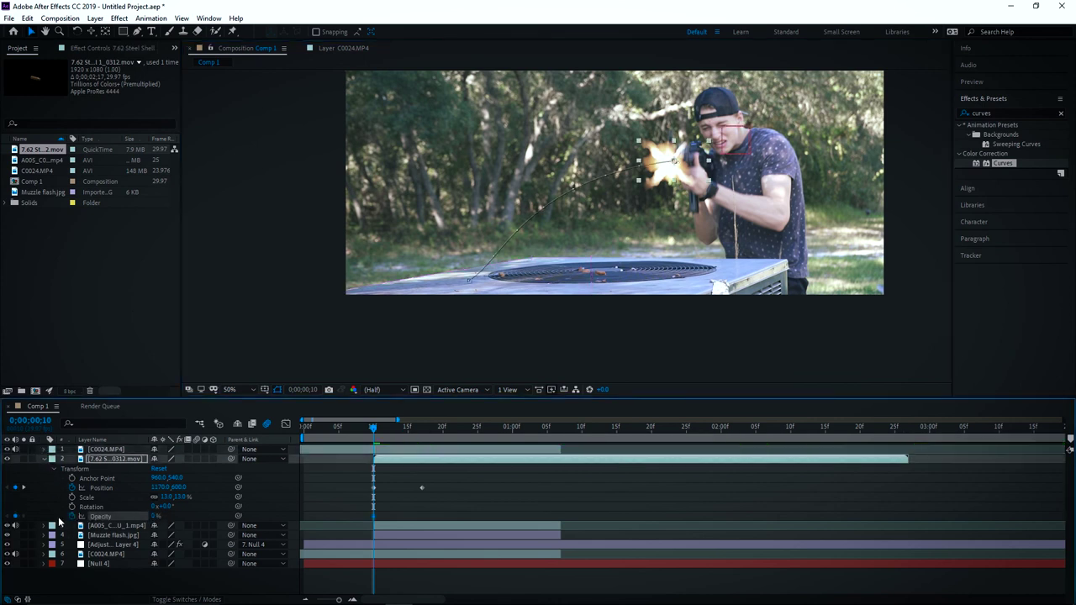
key("Page_Down")
key("ctrl+z")
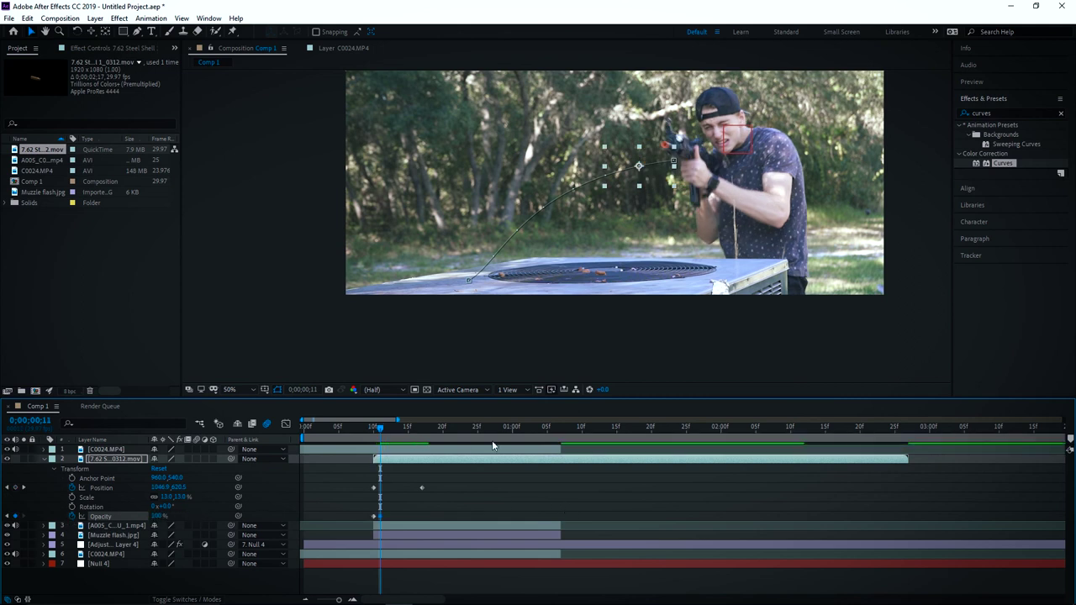
left_click(378, 431)
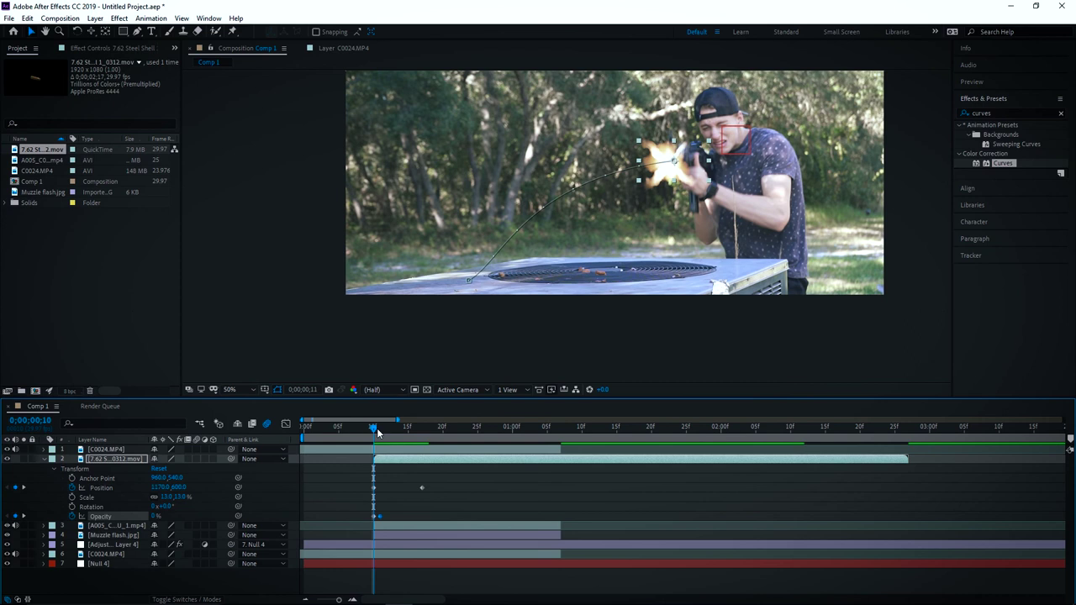
Step: Enable motion blur for the shell layer and check the blurred shell on frames 13 to 11
left_click_drag(377, 432, 394, 432)
scroll(578, 198, "up", 1)
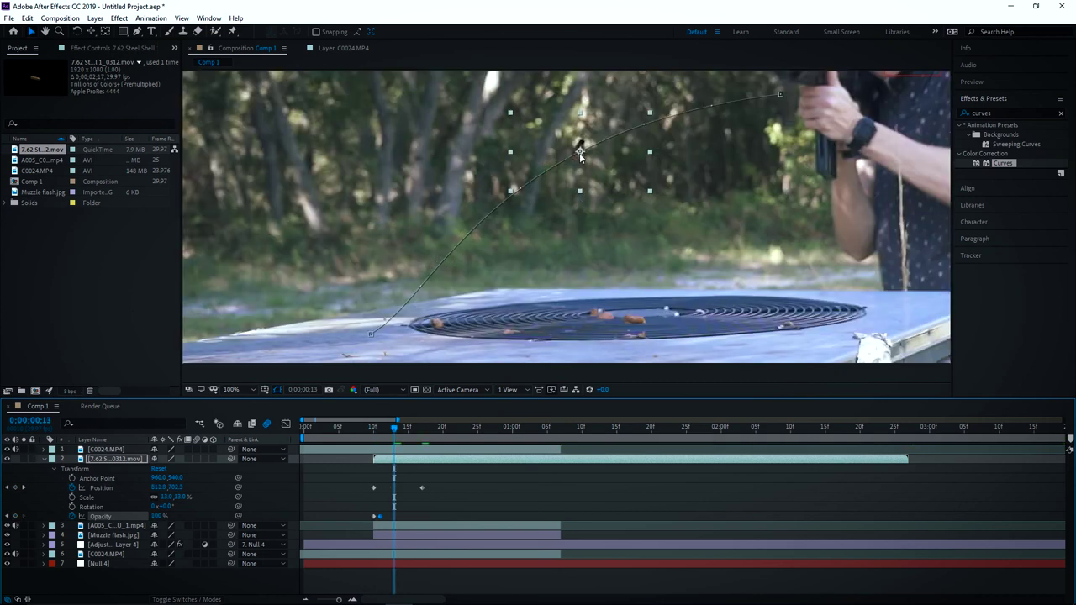
left_click(268, 427)
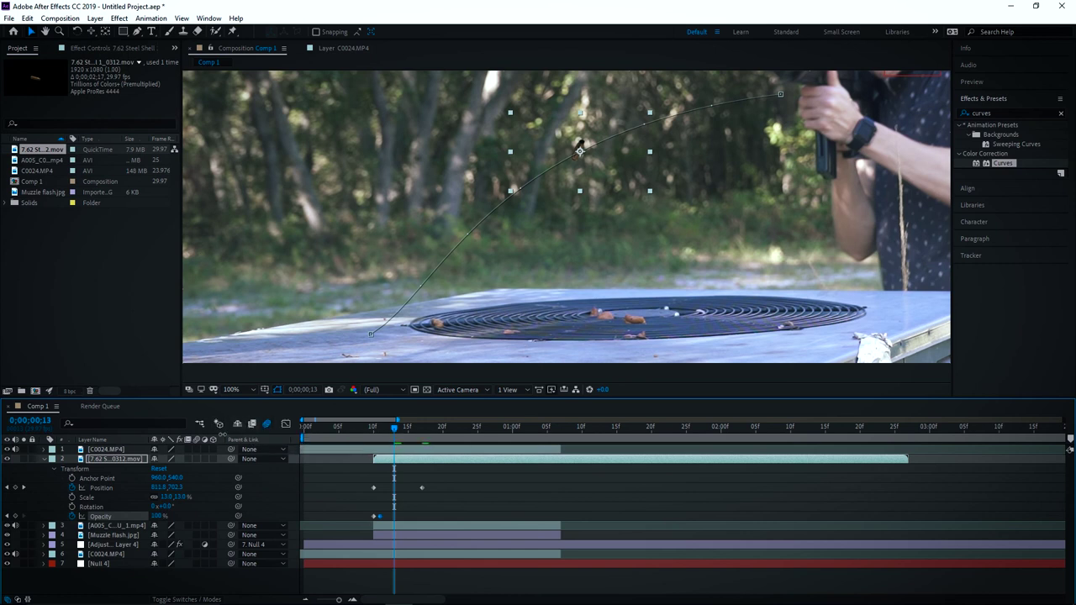
left_click(197, 459)
key("Page_Up")
key("Page_Up")
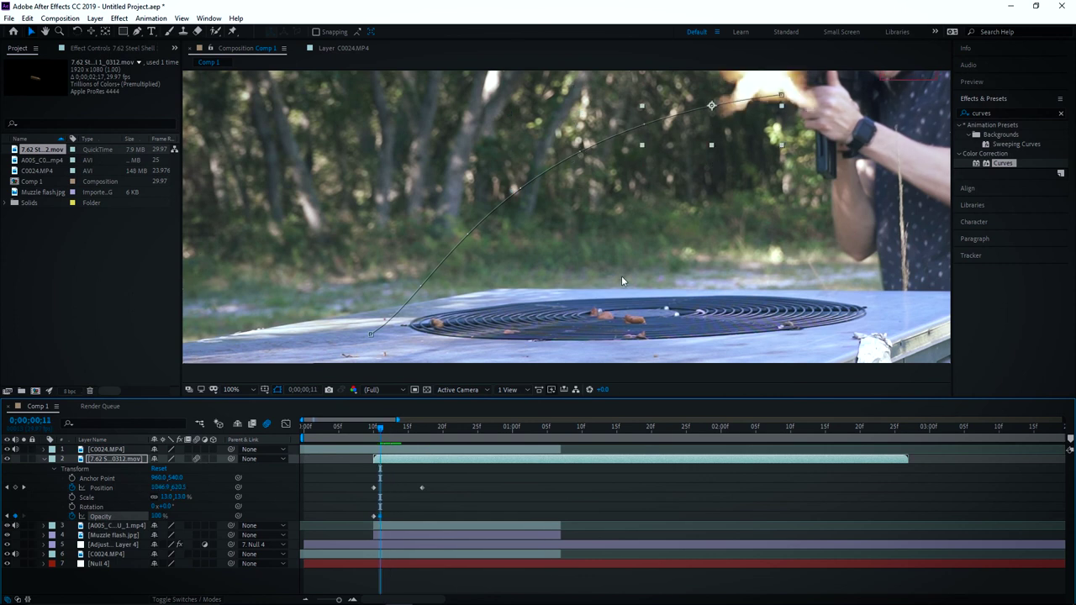
Step: Play back the shot from frame 8 and scrub to frame 12 to review the shell's flight
scroll(623, 282, "down", 2)
left_click_drag(379, 428, 363, 430)
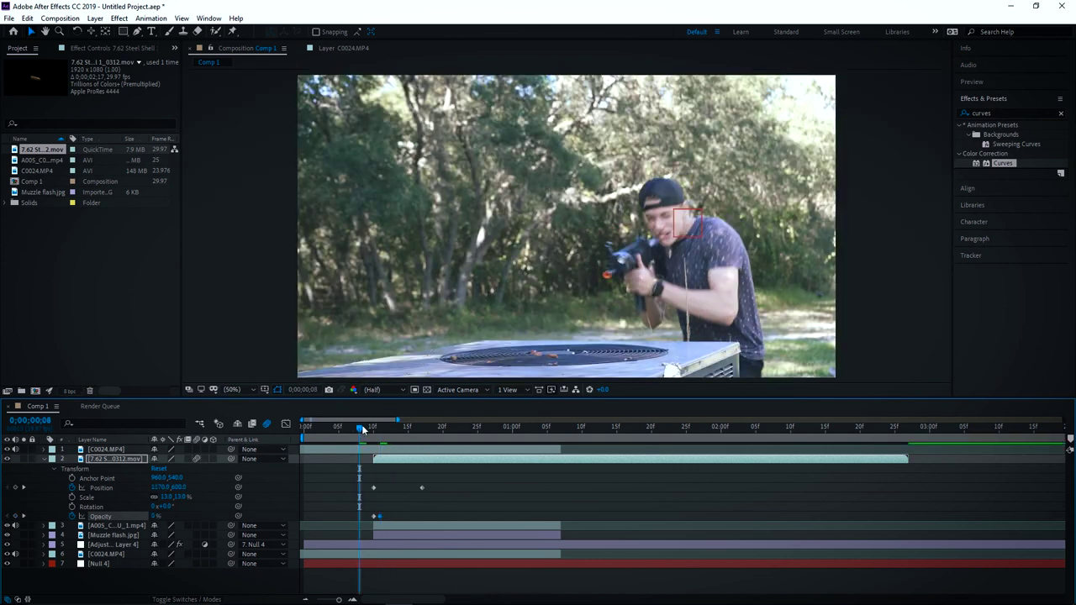
key("space")
key("space")
key("space")
left_click_drag(363, 430, 390, 428)
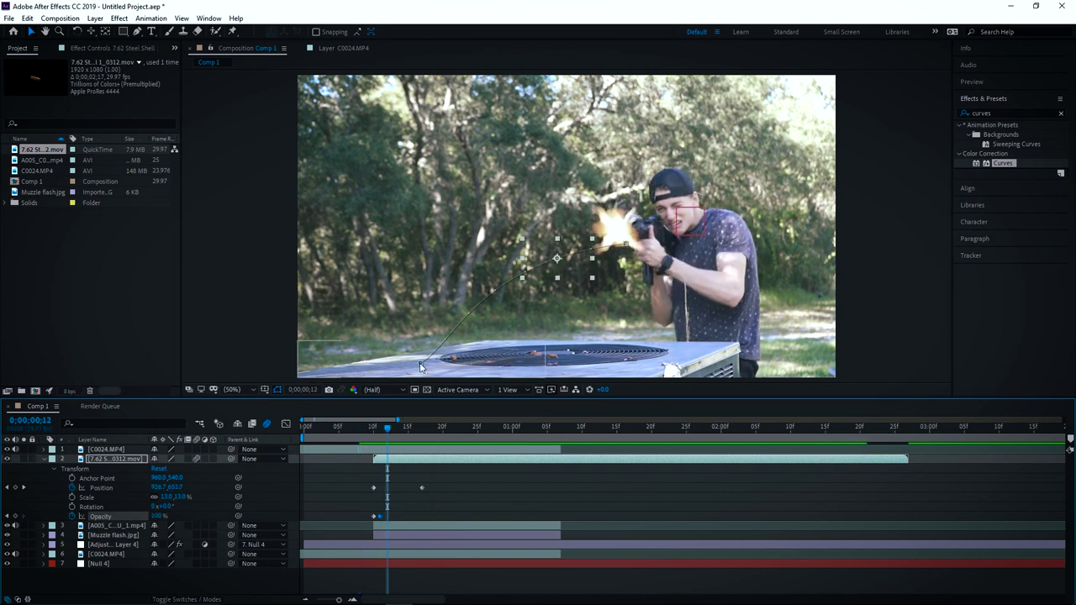
Step: Move the end point of the shell's motion path to 472, 1028 and replay the shot from frame 9
left_click_drag(421, 364, 424, 366)
left_click(367, 429)
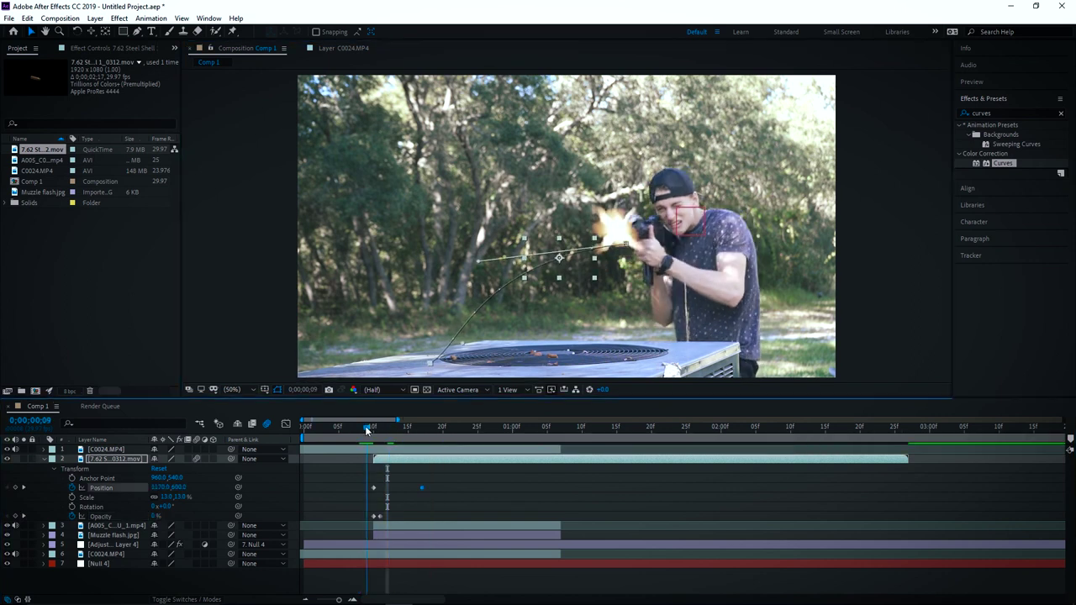
key("space")
key("space")
left_click_drag(368, 430, 462, 431)
key("space")
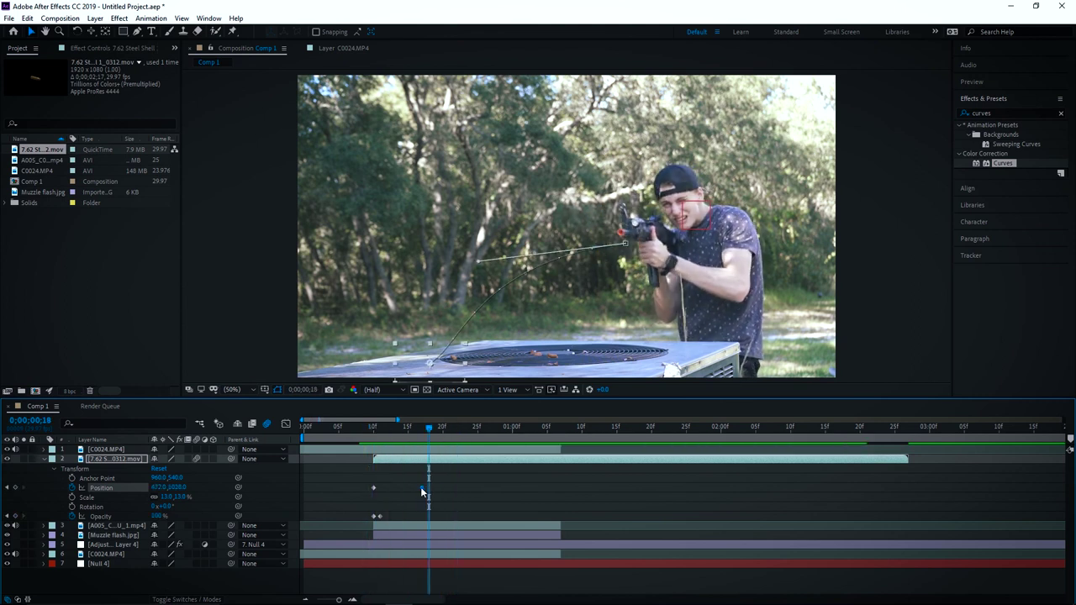
Step: Shift the shell's final position keyframe to frame 16, end its path at 410, 1020, and replay from frame 8
left_click(363, 430)
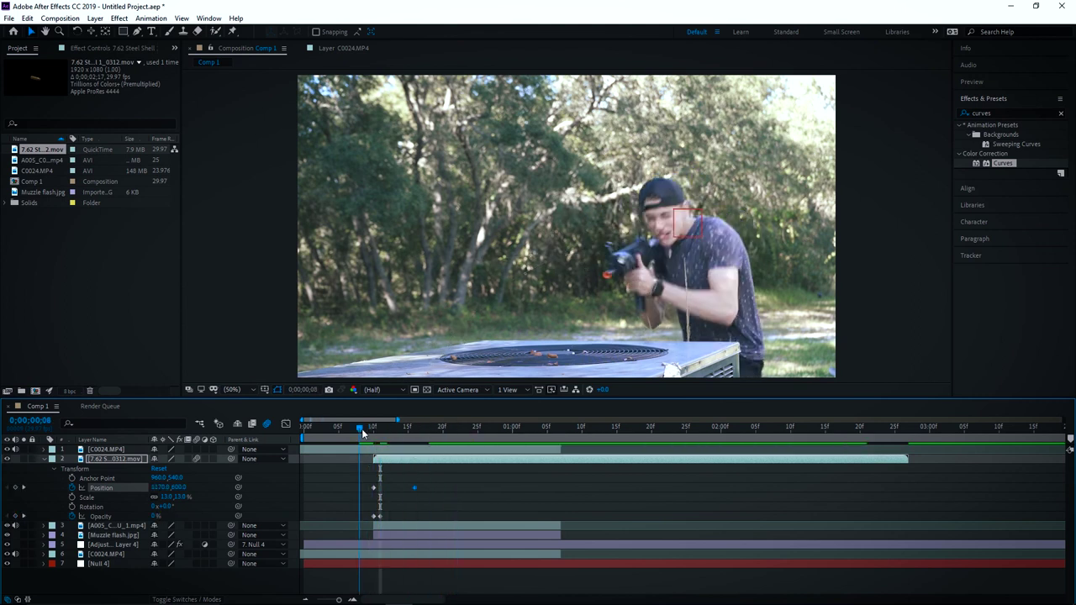
key("space")
key("space")
left_click_drag(359, 423, 388, 423)
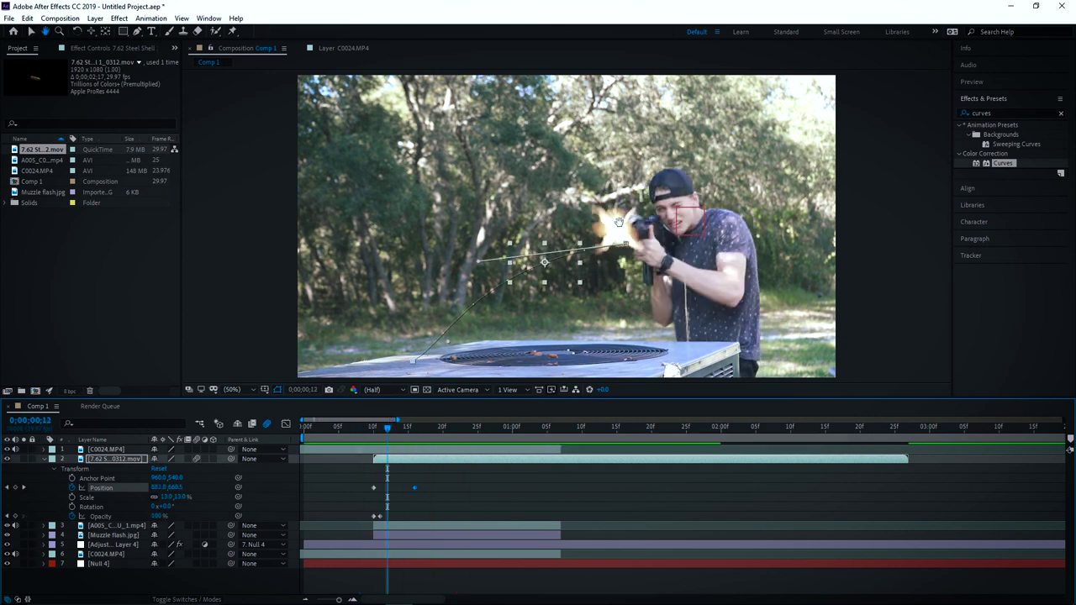
key("v")
Step: Search the effects for blur and apply Gaussian Blur (Legacy) to the Muzzle flash layer with a blurriness of 4
left_click(982, 112)
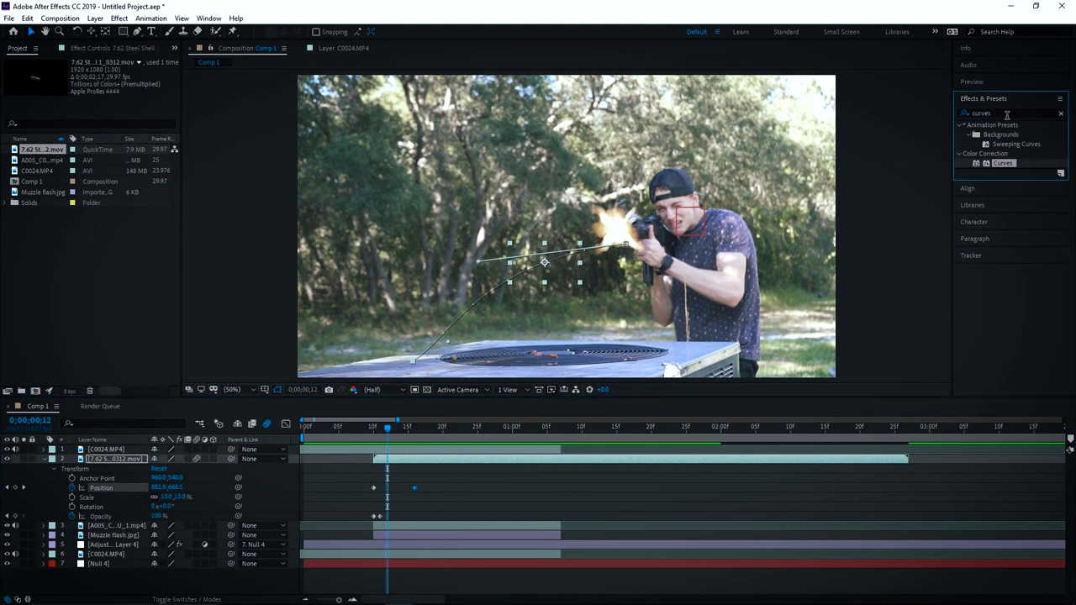
left_click_drag(1007, 115, 901, 131)
type("blurt")
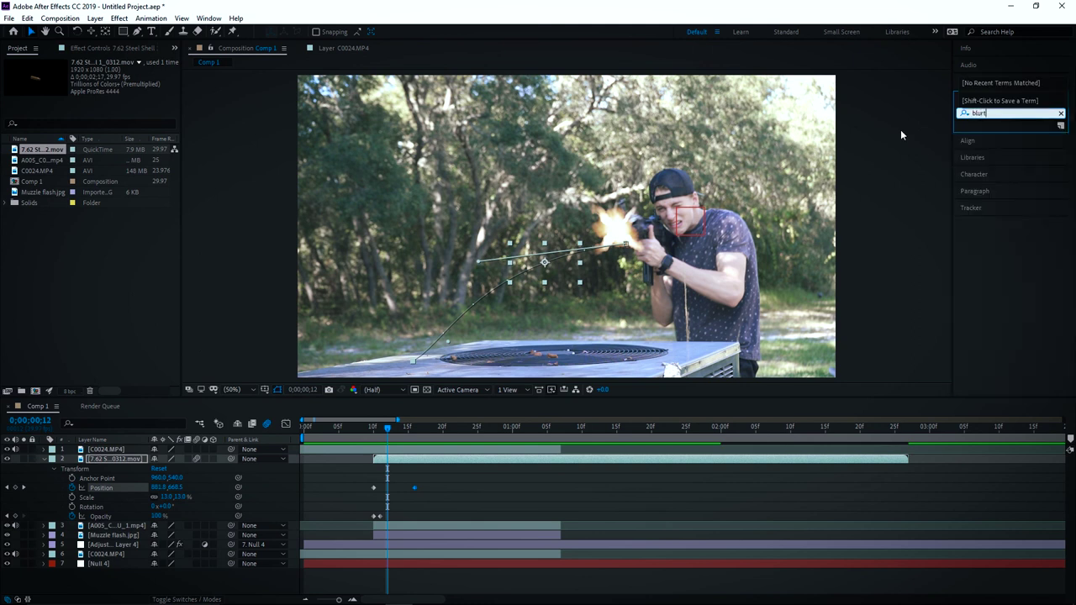
key("BackSpace")
scroll(999, 247, "down", 3)
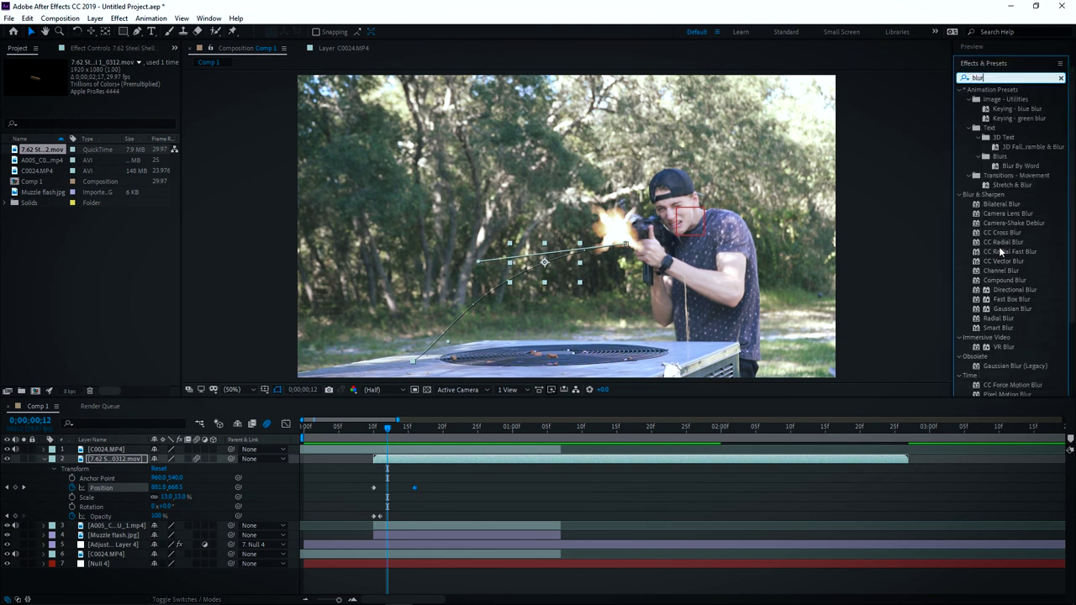
left_click_drag(1015, 294, 115, 536)
left_click(103, 81)
key("Return")
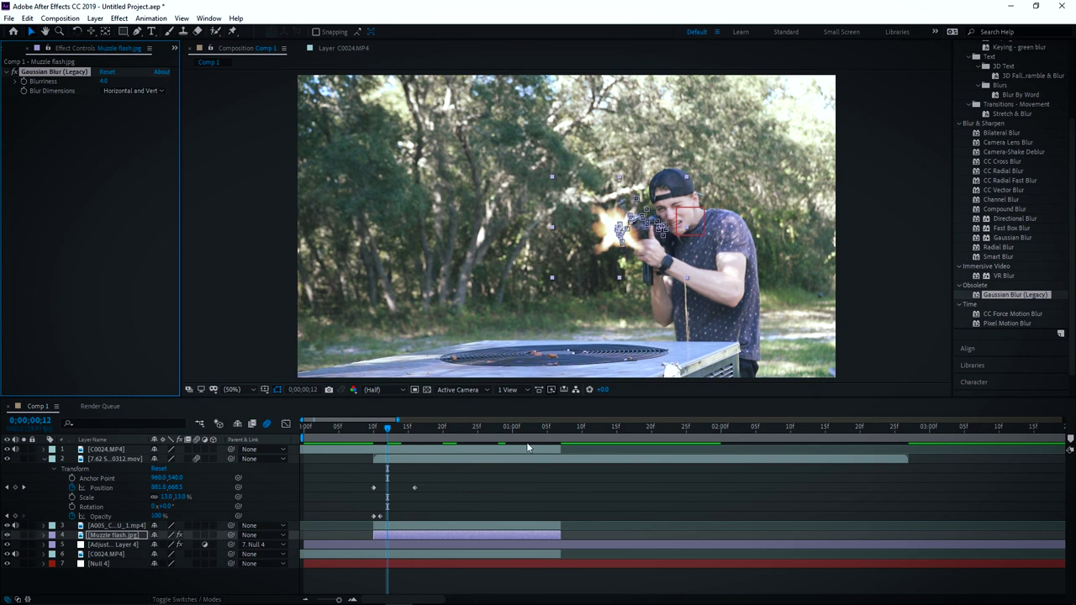
left_click_drag(374, 434, 388, 434)
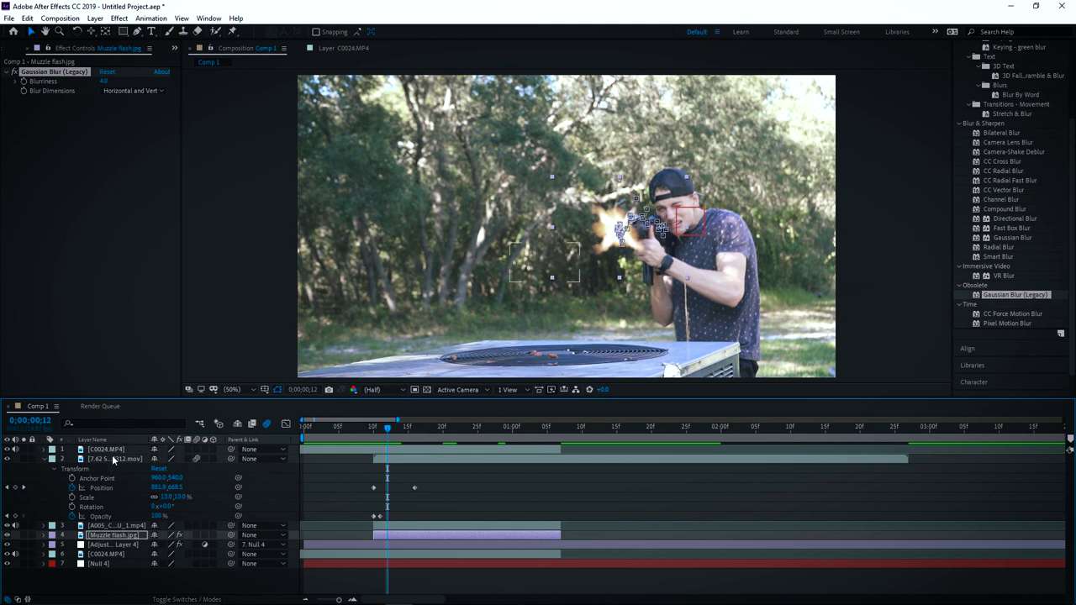
Step: View the smoke clip on its own and scrub through it to examine the masked smoke
double_click(107, 527)
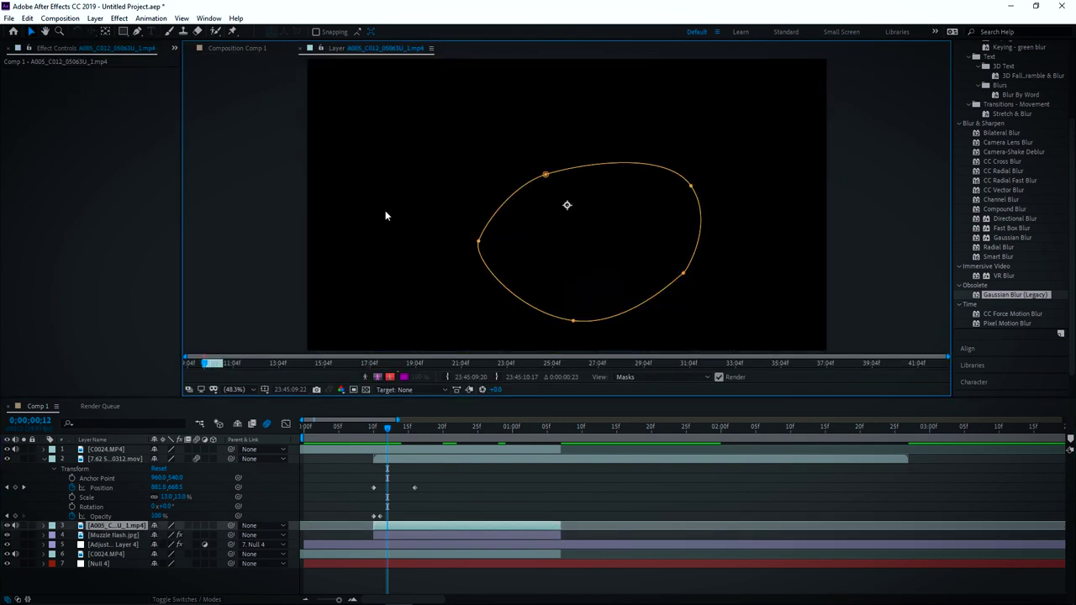
left_click_drag(369, 428, 565, 426)
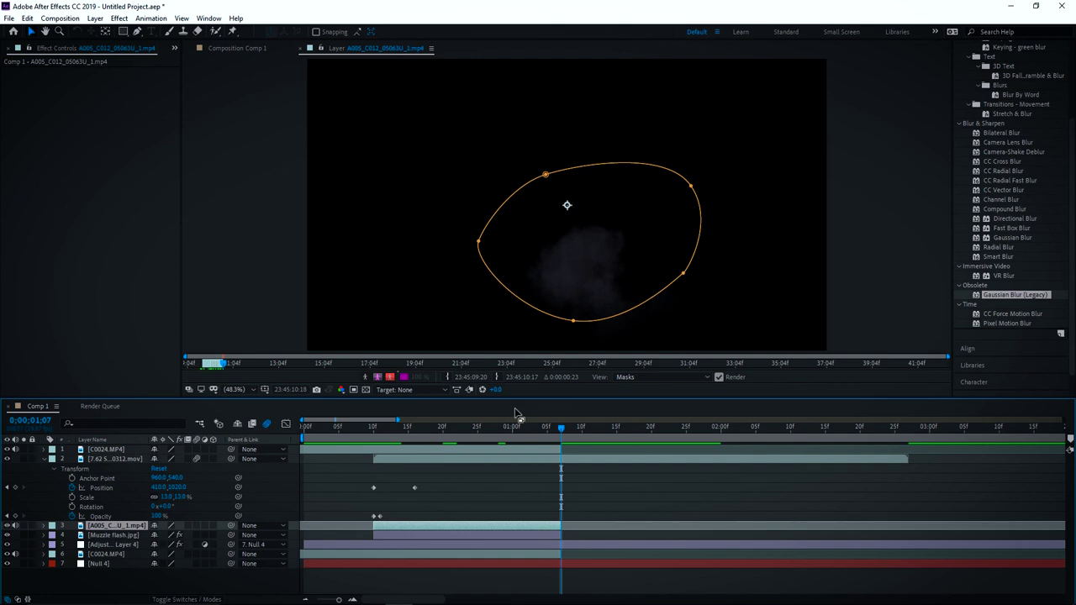
left_click_drag(441, 426, 338, 420)
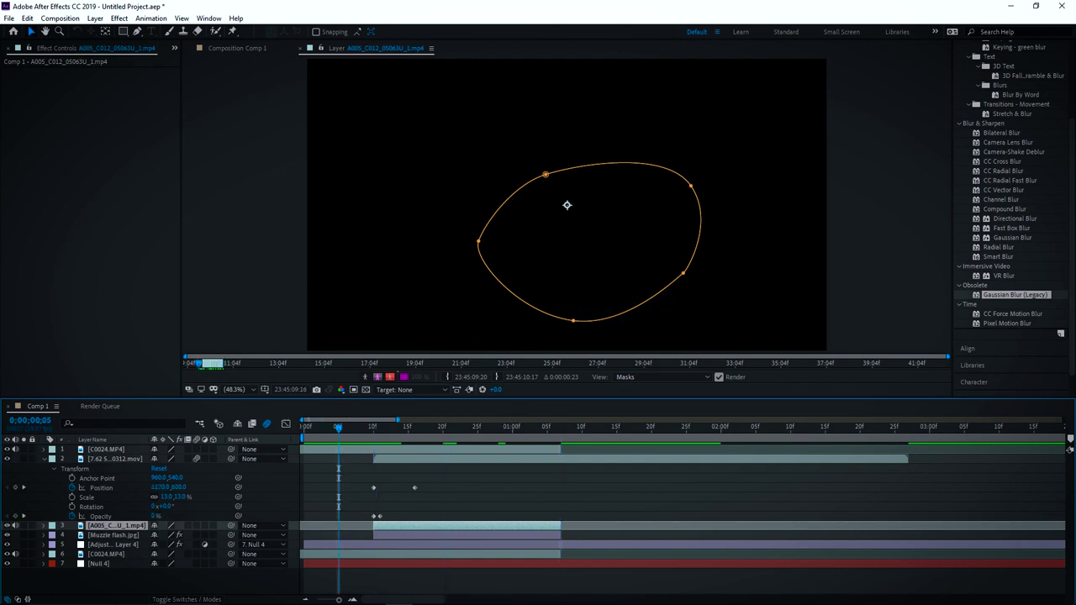
Step: Return to the full composition, scrub through the shot to frame 16, and play it back
left_click(229, 49)
left_click_drag(320, 430, 414, 427)
key("space")
left_click(315, 430)
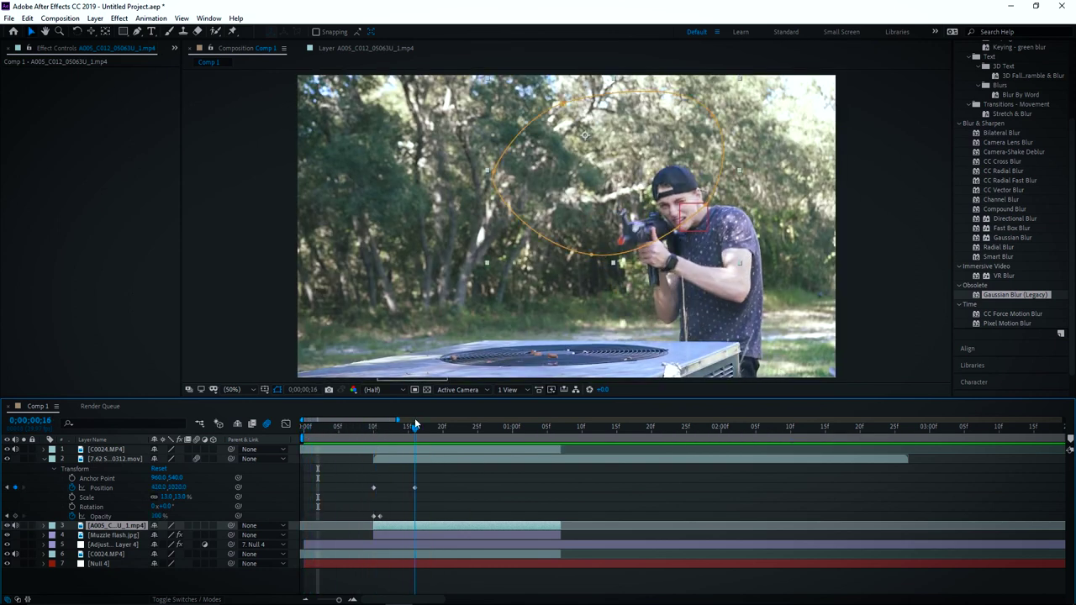